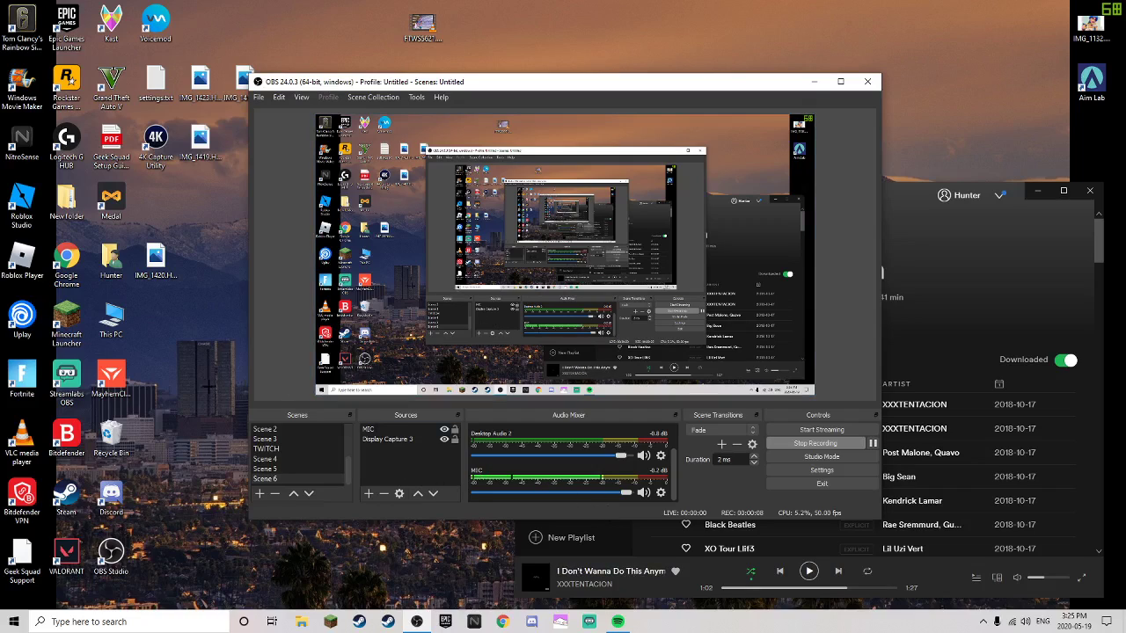
Leave the OBS Studio window for the desktop so Streamlabs OBS can be brought up.
click(224, 219)
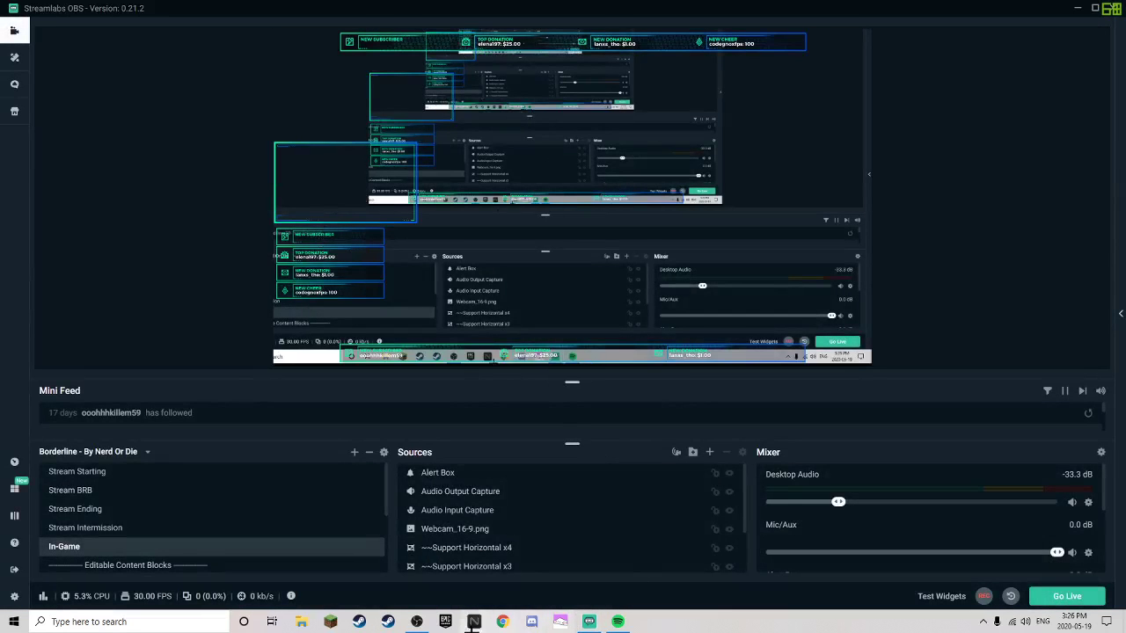
Bring up the Bongo Cat window and move it out of the way.
click(559, 621)
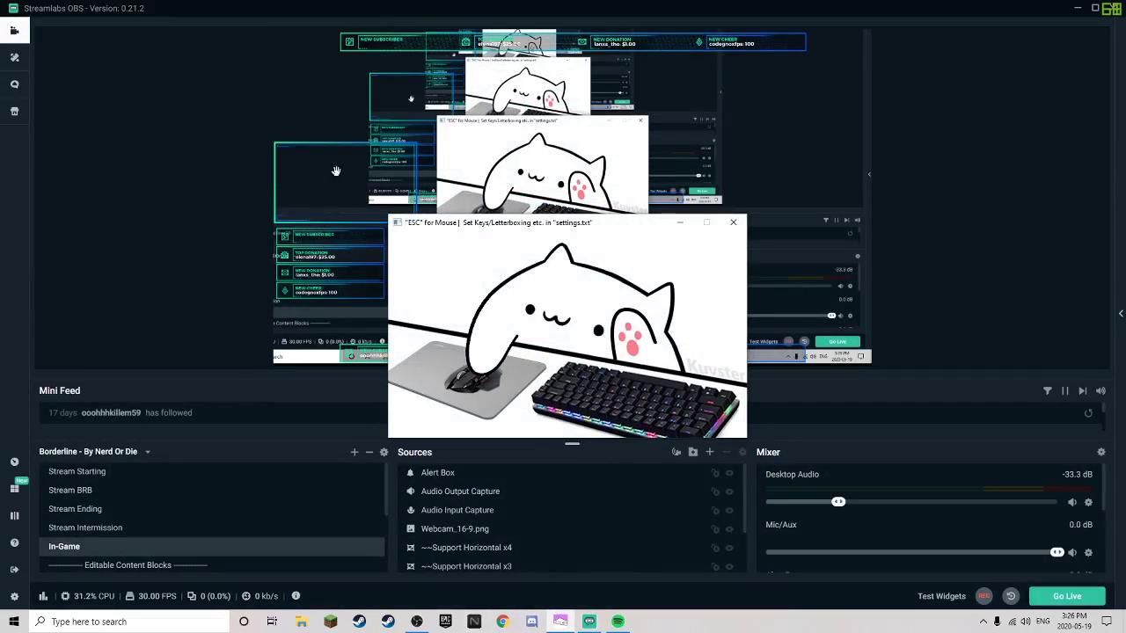
drag(530, 218, 1106, 626)
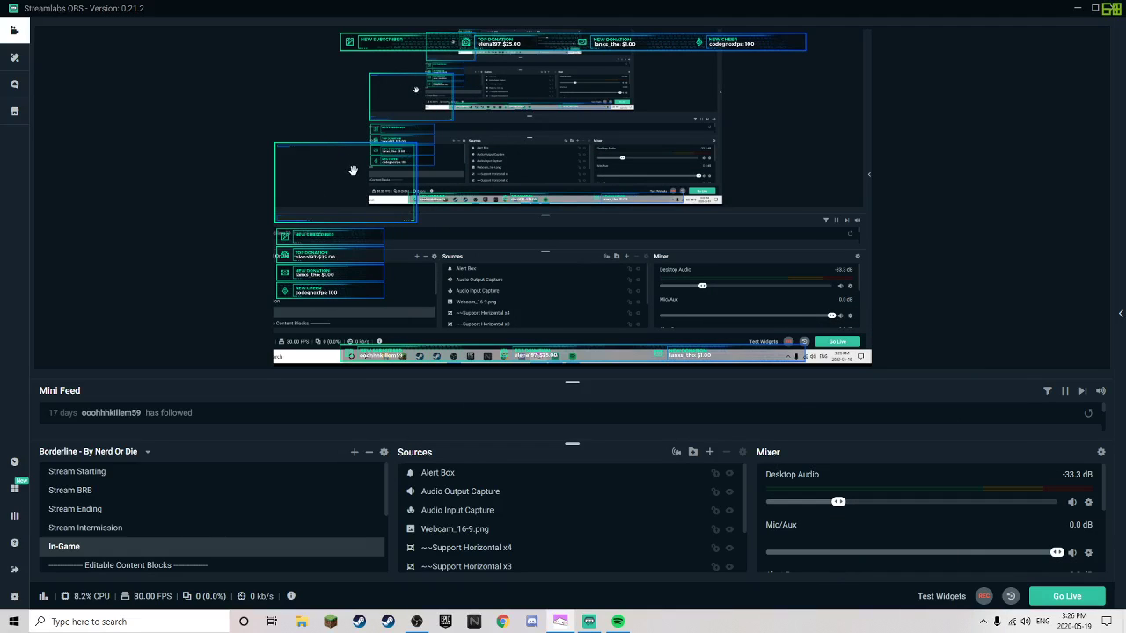
scroll(448, 546, down, 3)
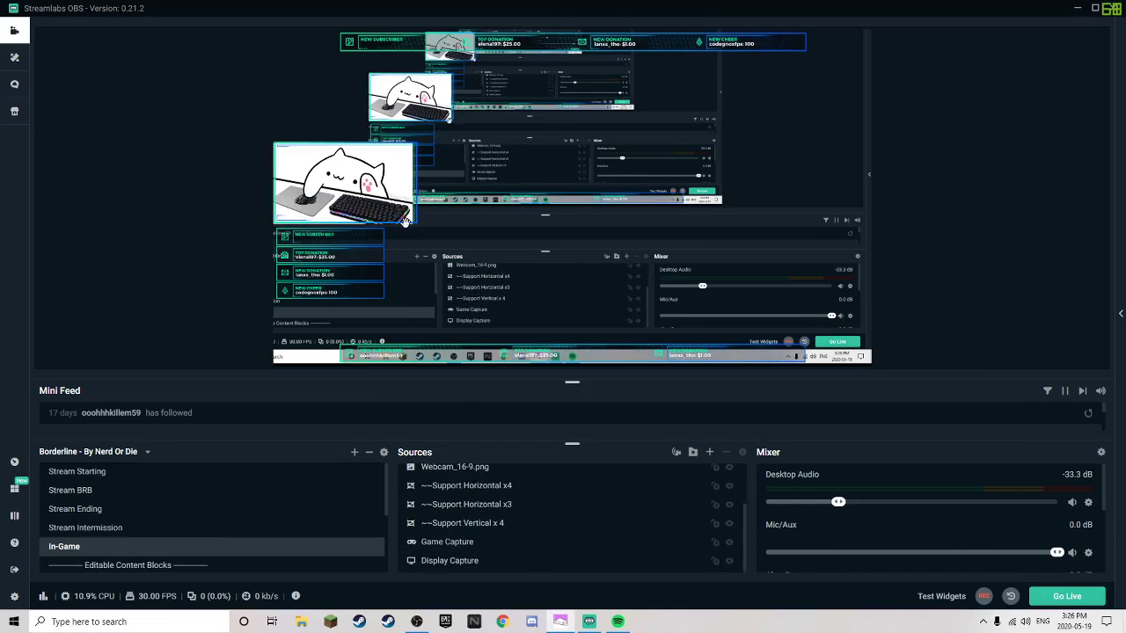
Reposition the webcam frame and vertical alert stack, then select the horizontal support bars.
drag(341, 180, 338, 176)
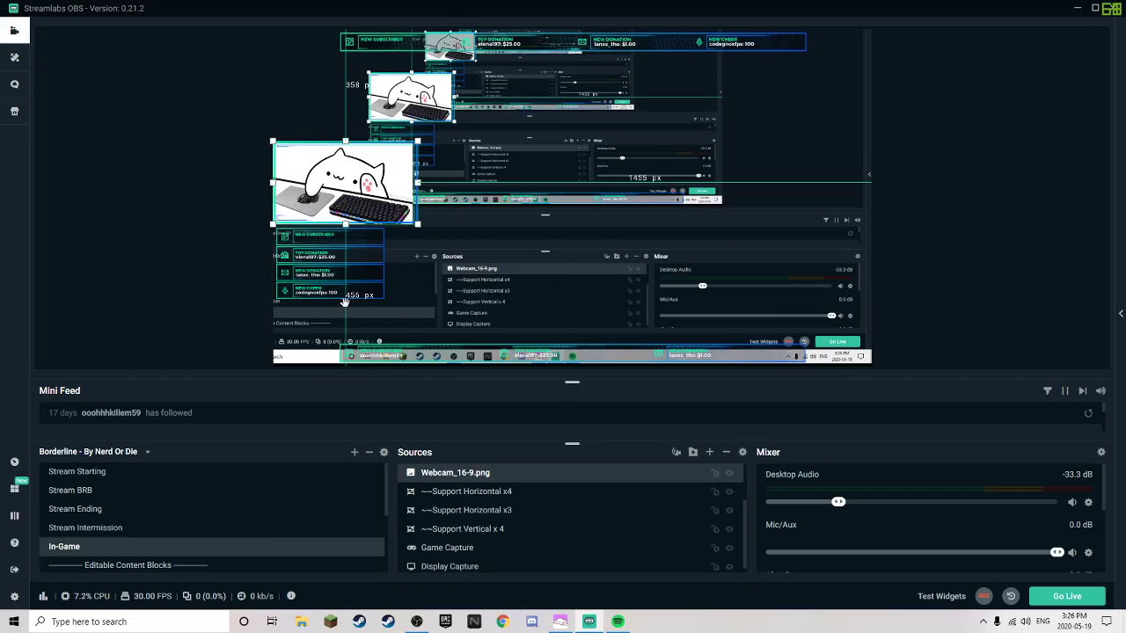
drag(330, 284, 372, 302)
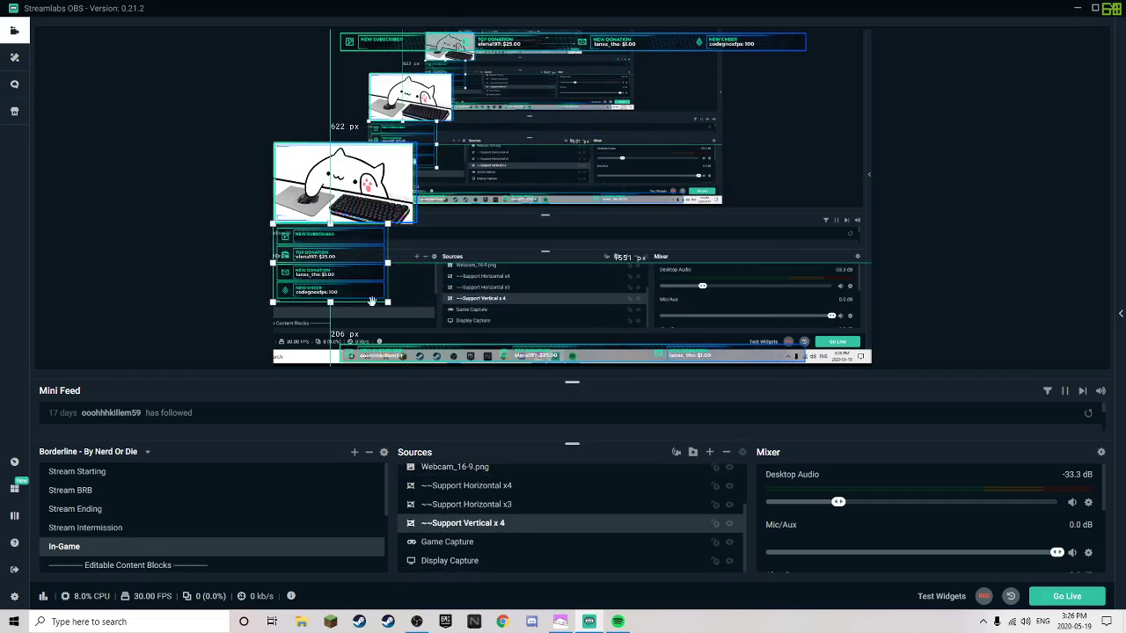
click(456, 352)
click(572, 38)
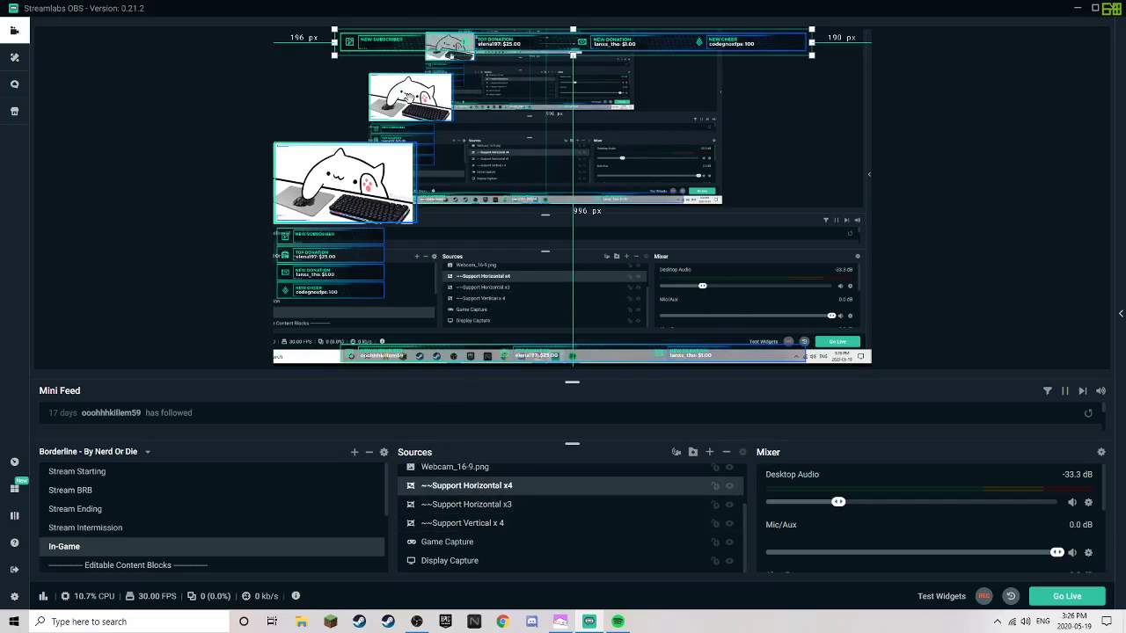
Switch back to the Borderline scene collection and open its Stream Intermission scene.
click(620, 357)
click(112, 453)
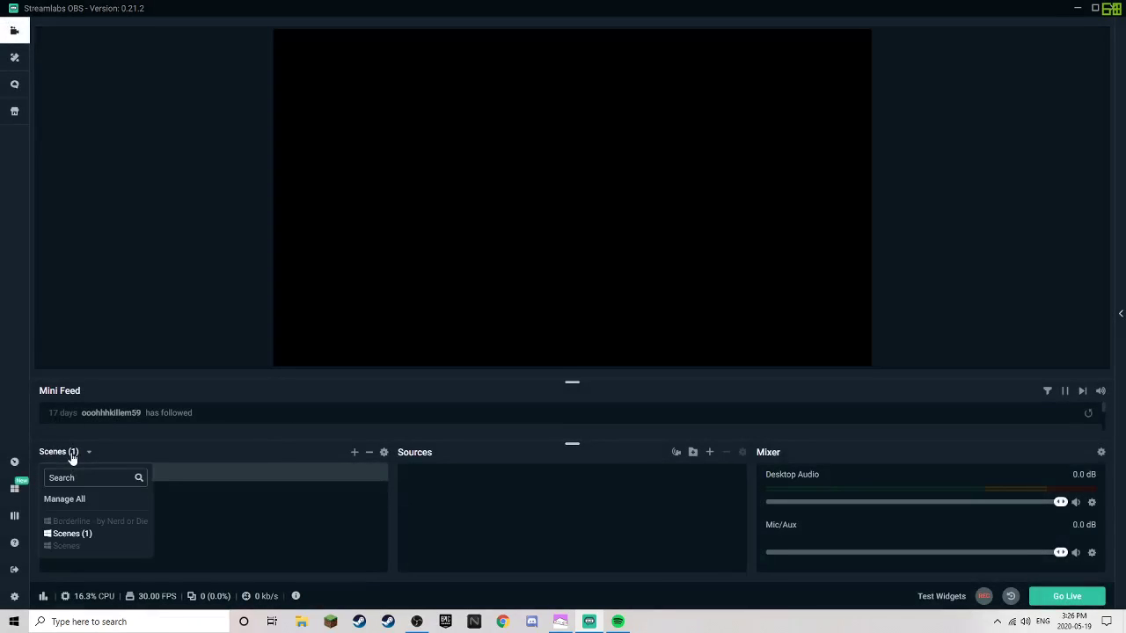
click(70, 521)
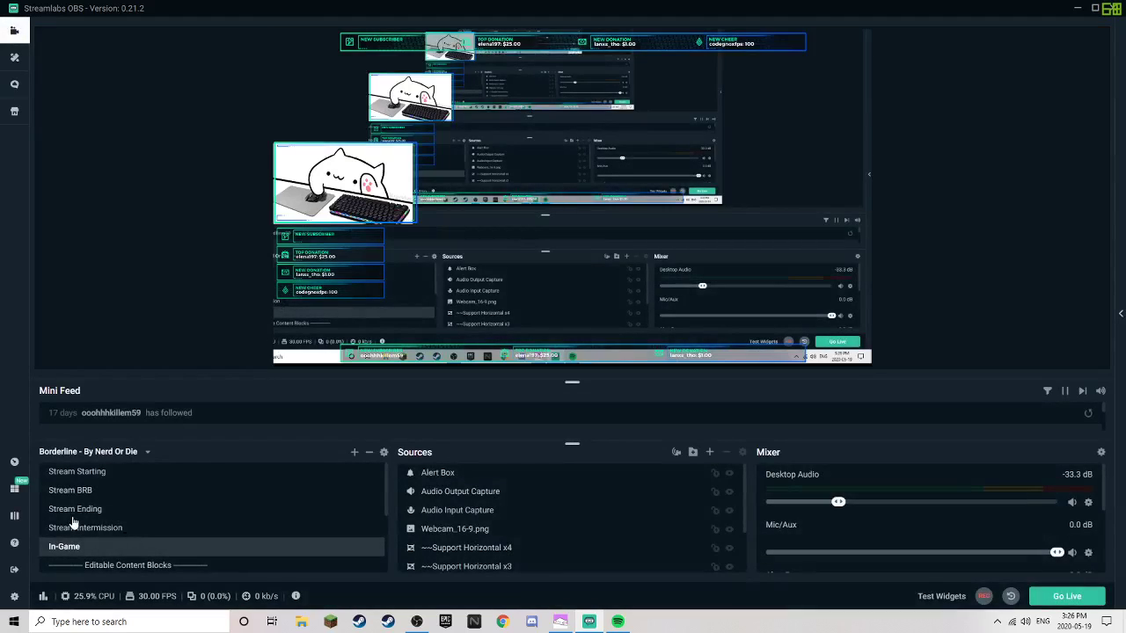
click(81, 527)
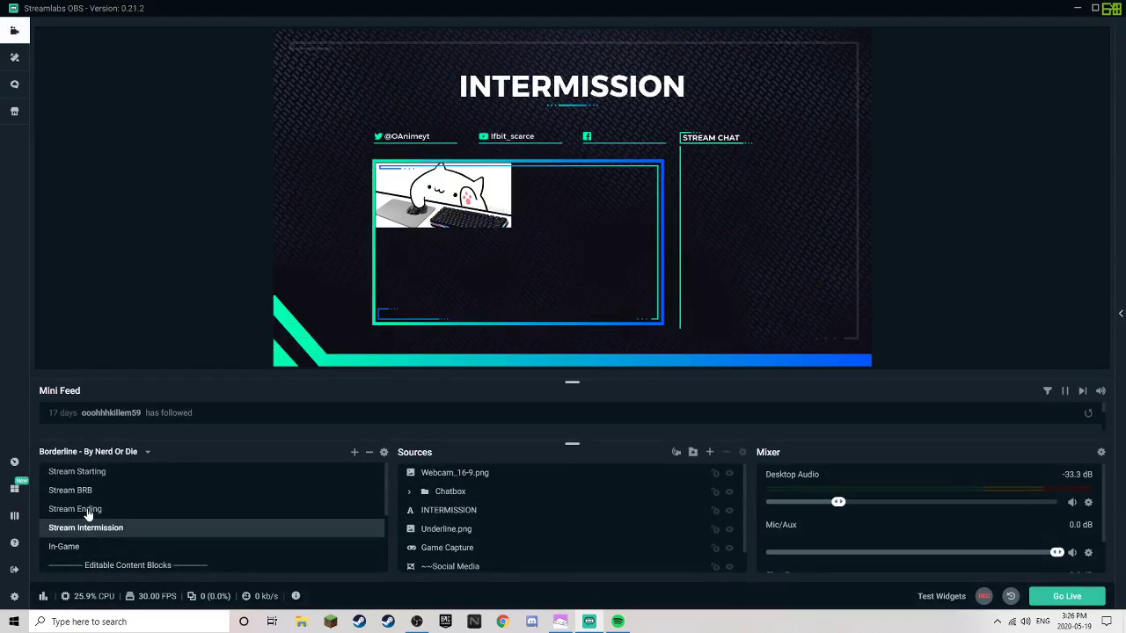
Resize and shift the Bongo Cat Game Capture to fill the intermission frame.
click(498, 225)
click(493, 208)
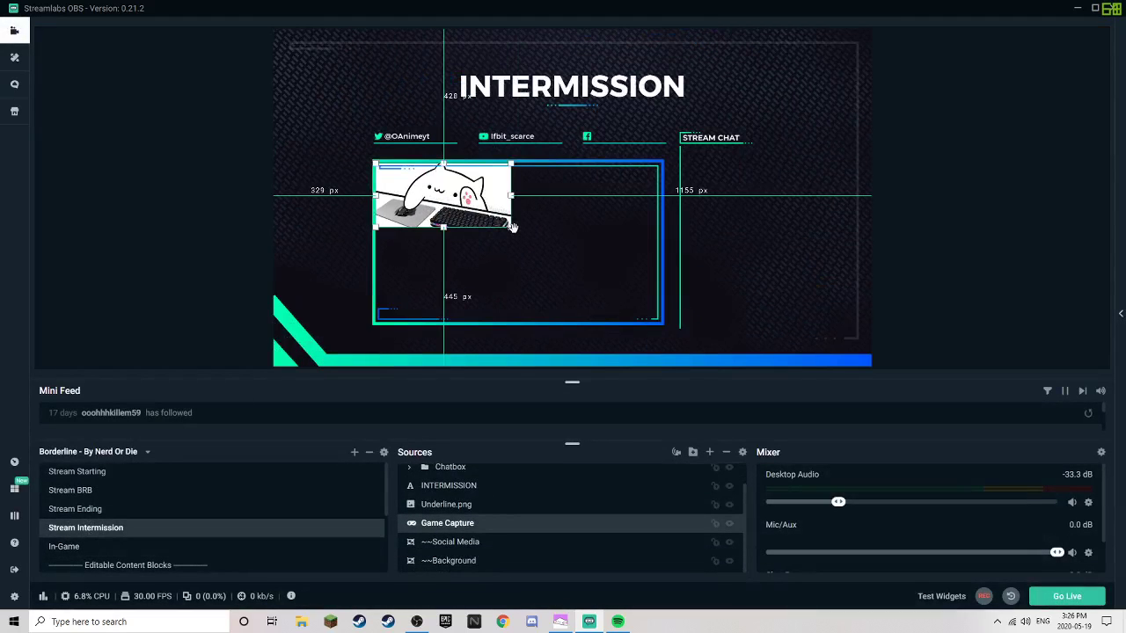
drag(511, 227, 673, 326)
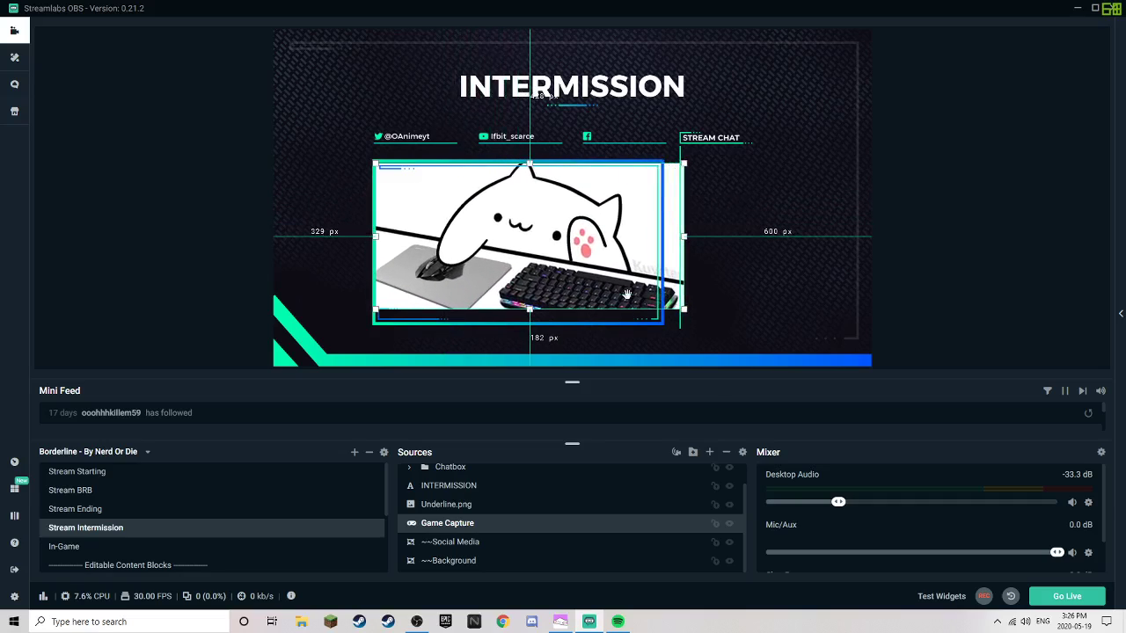
mouse_move(615, 288)
mouse_down()
mouse_move(598, 297)
mouse_move(612, 298)
mouse_up()
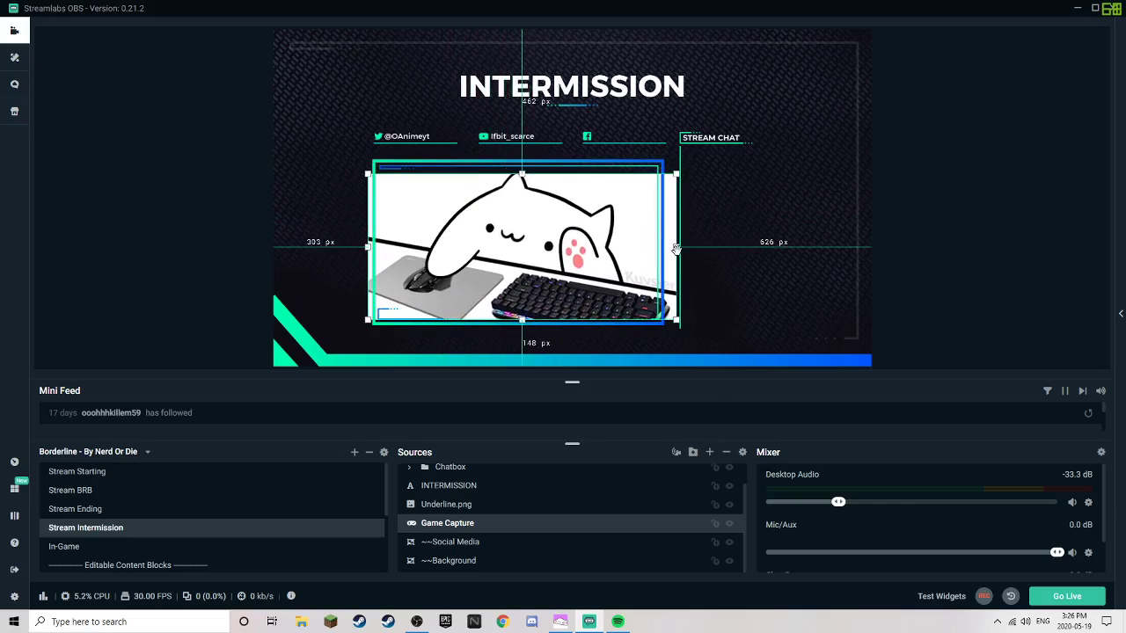
drag(676, 248, 637, 258)
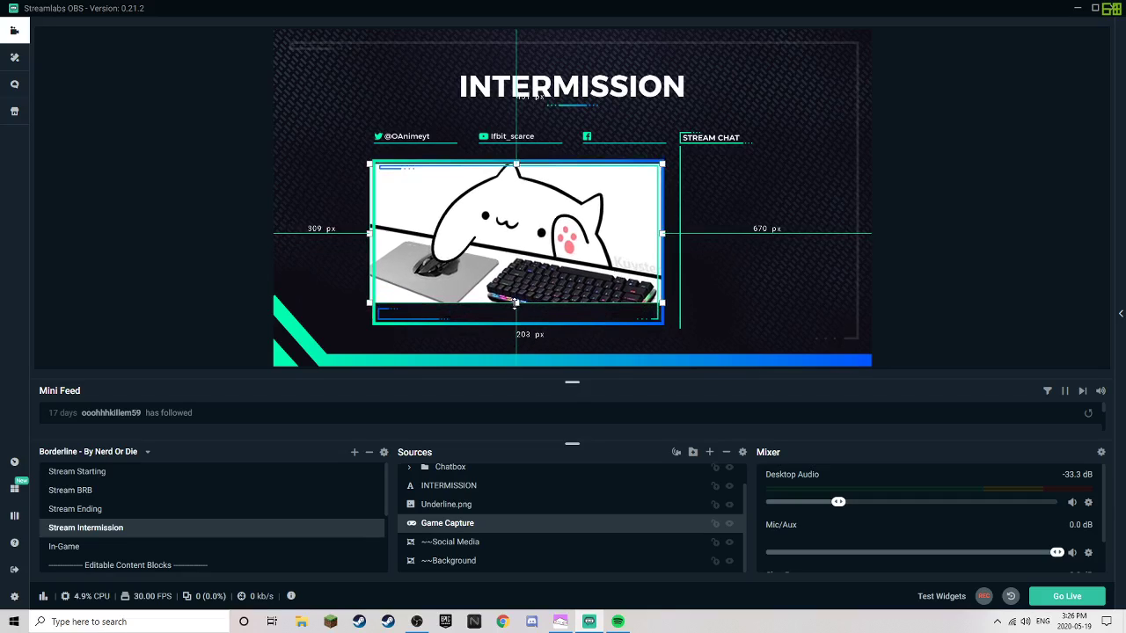
drag(515, 302, 515, 321)
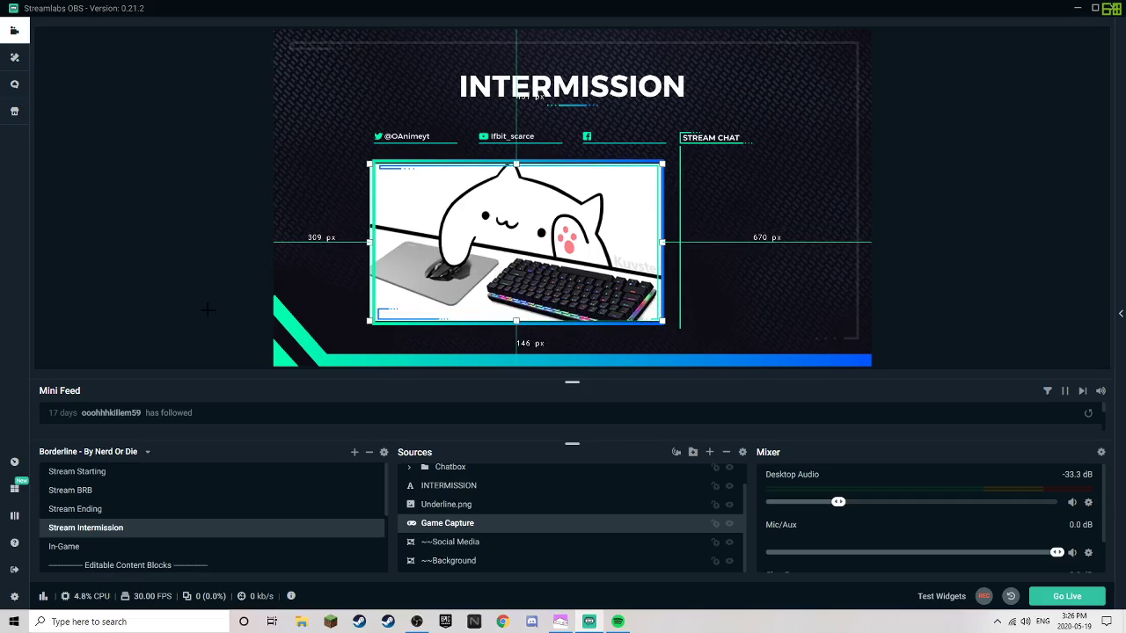
View the Stream Ending, Stream BRB and Stream Starting scenes in turn.
click(97, 508)
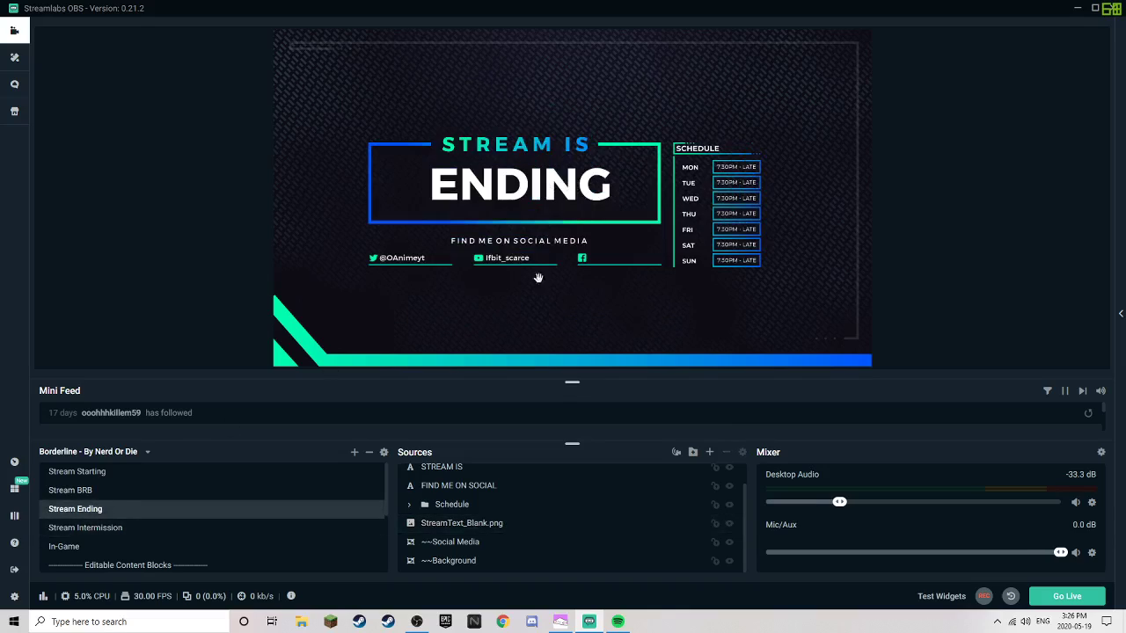
click(79, 490)
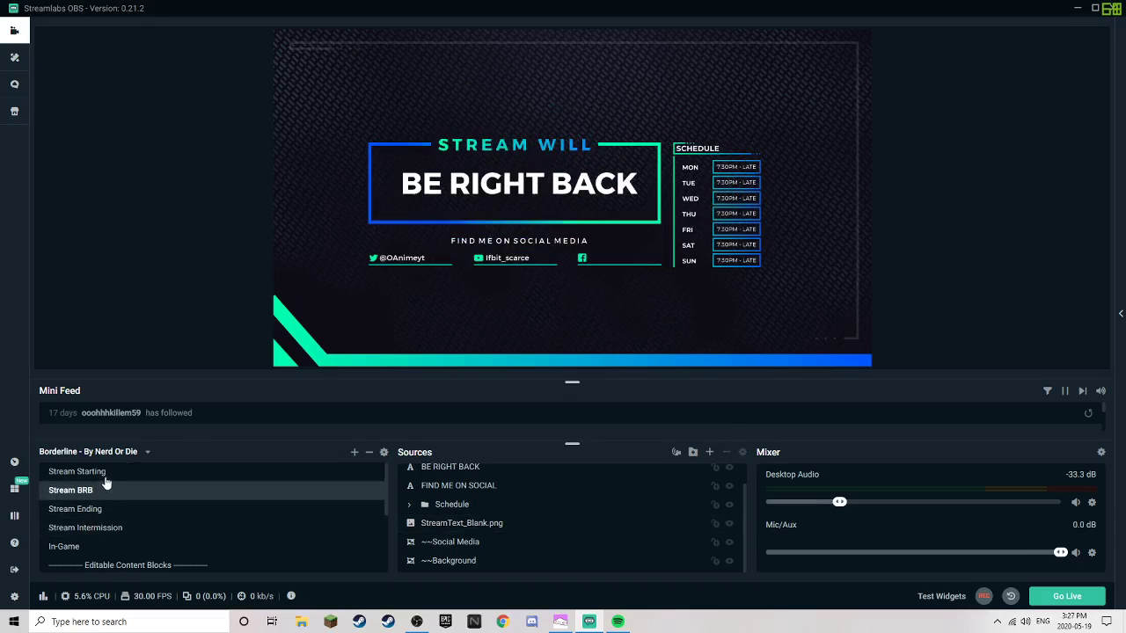
click(106, 475)
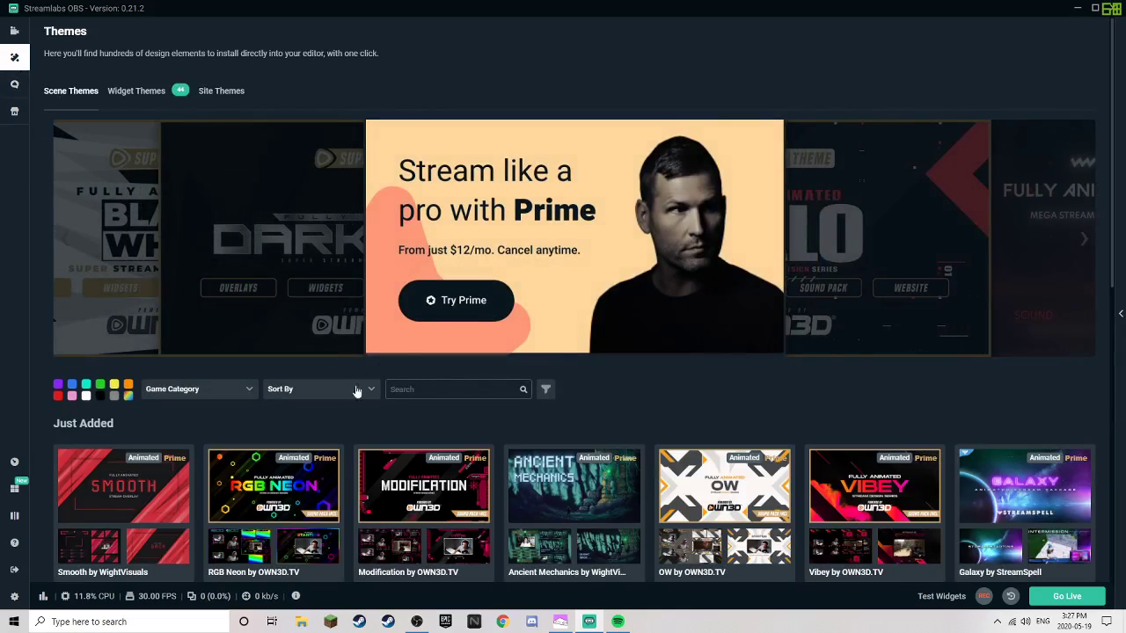
Browse the free themes and sort them by Most Popular.
scroll(391, 239, down, 3)
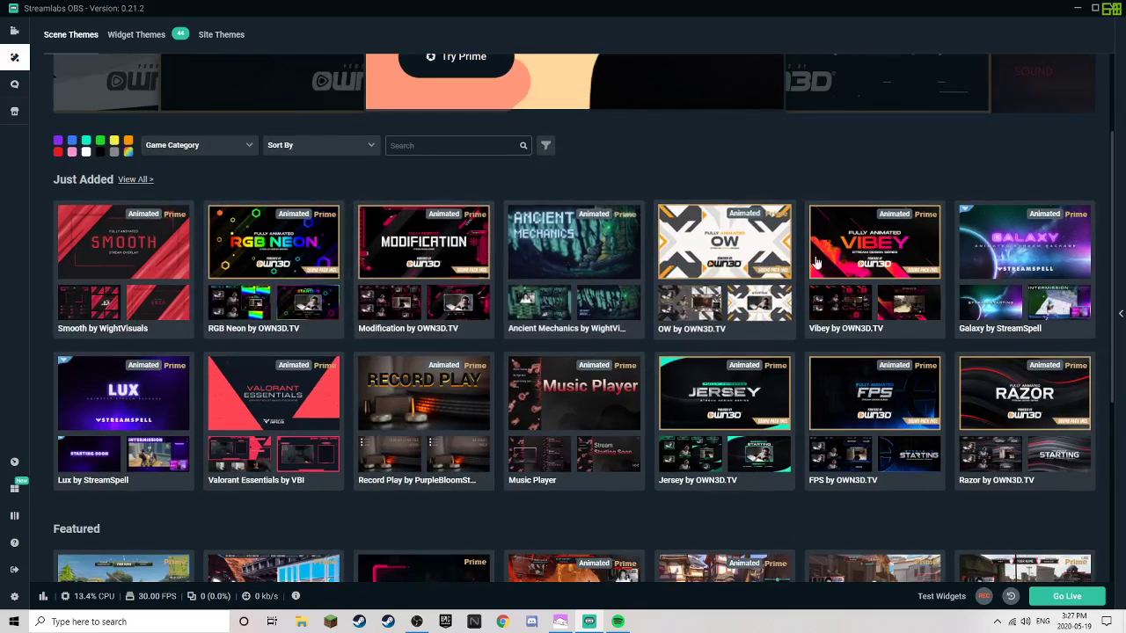
scroll(521, 247, up, 3)
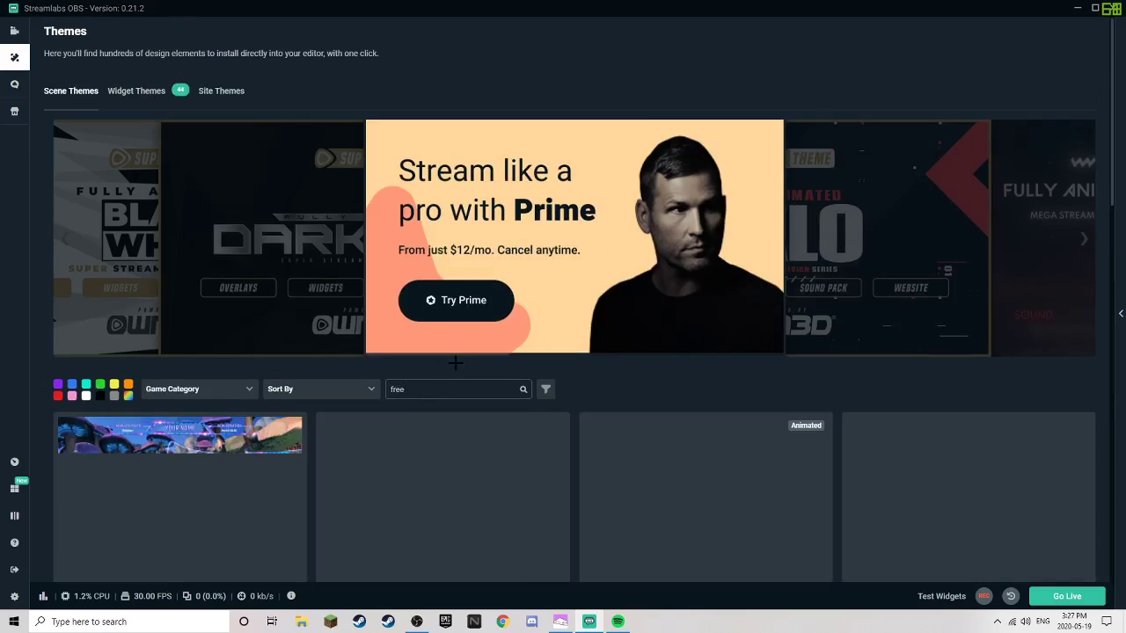
scroll(477, 390, down, 2)
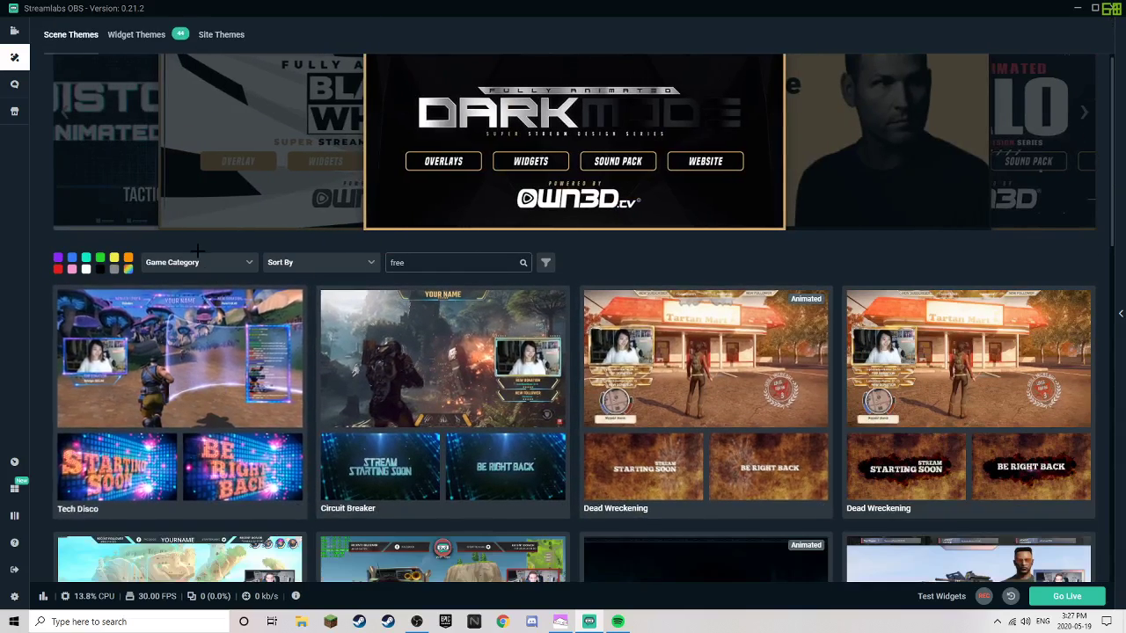
click(201, 262)
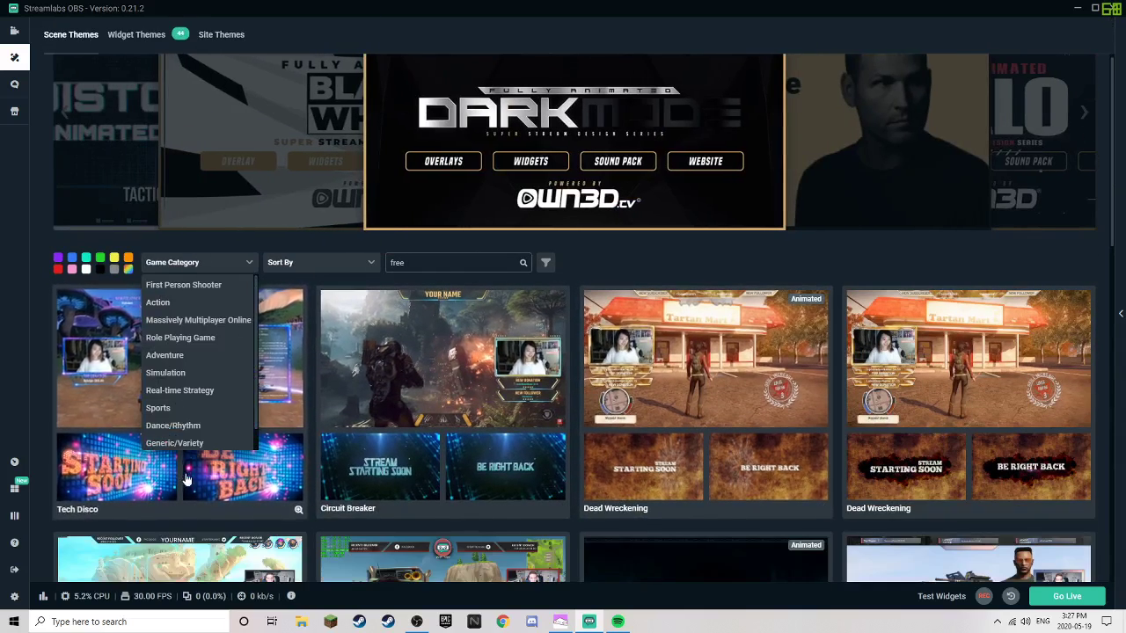
click(309, 263)
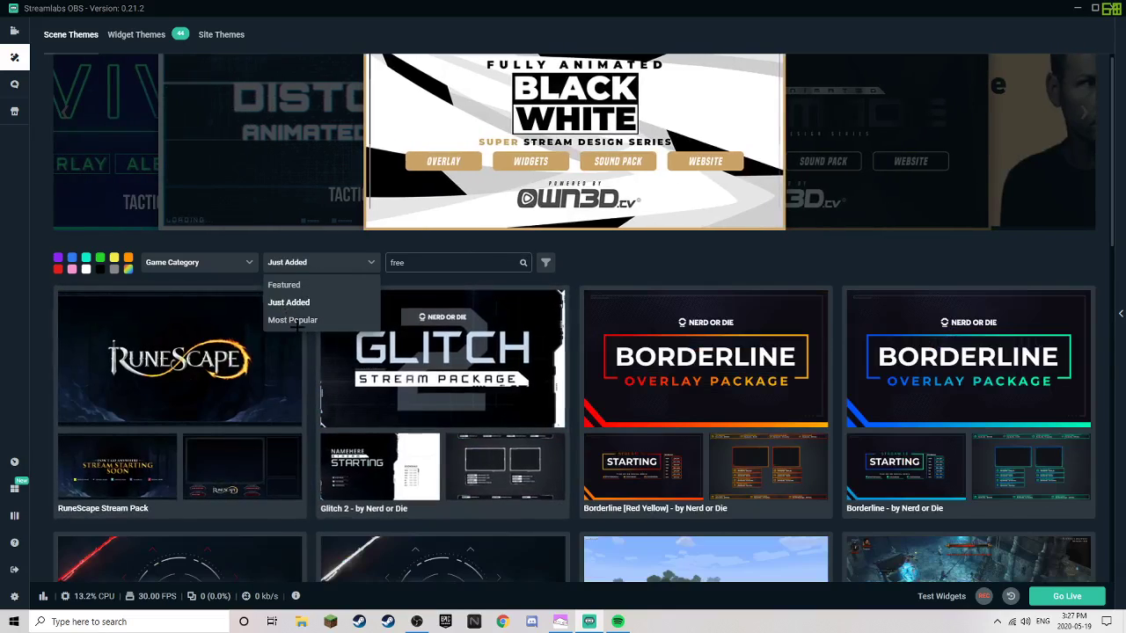
click(296, 322)
Scroll the theme list down to Stealth [Red] by Nerd or Die.
scroll(387, 348, down, 3)
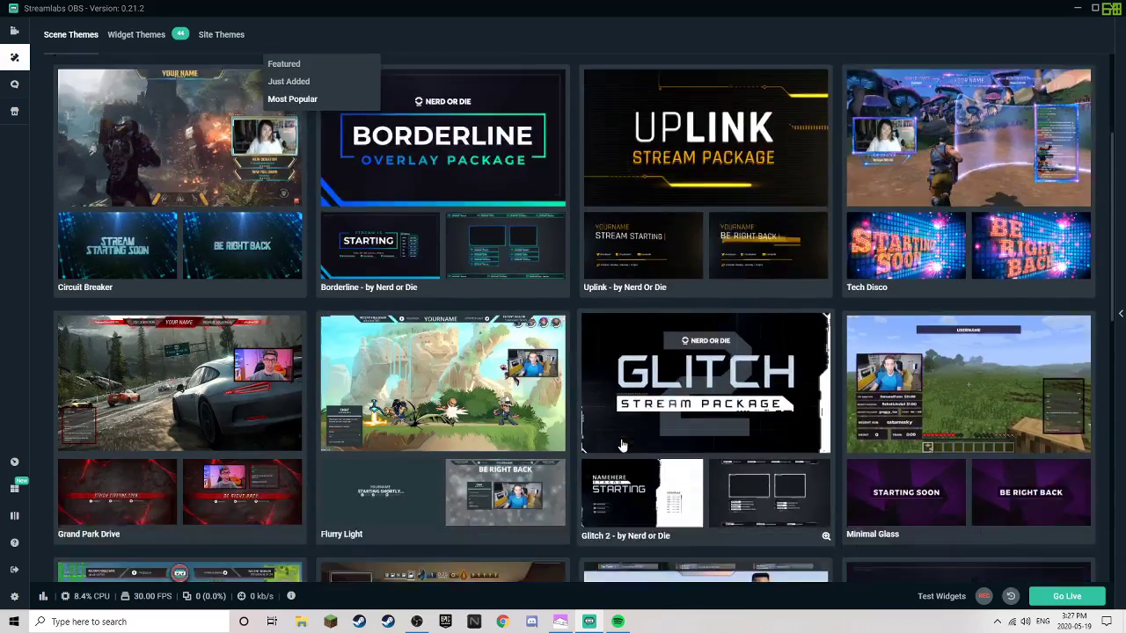
scroll(393, 351, up, 2)
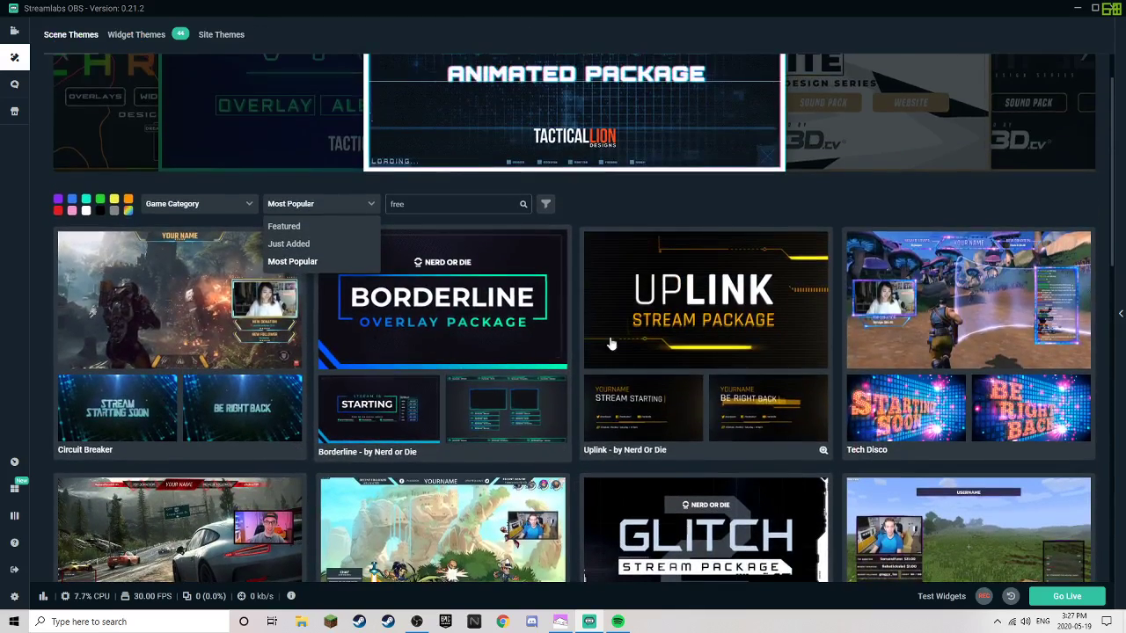
scroll(741, 342, down, 3)
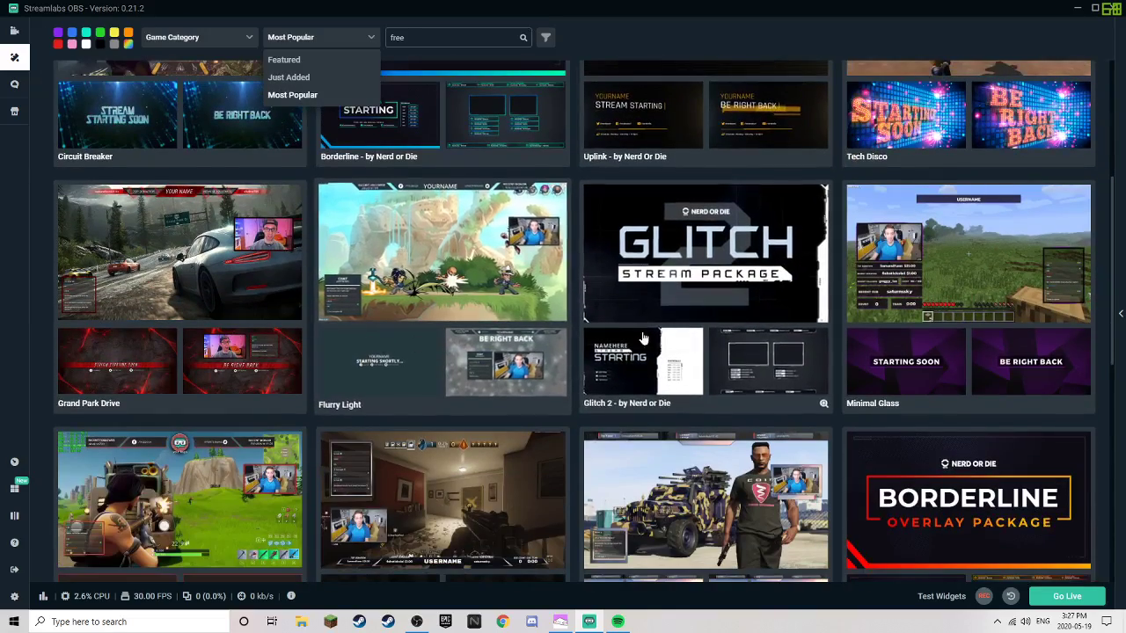
scroll(752, 387, down, 1)
scroll(755, 403, down, 1)
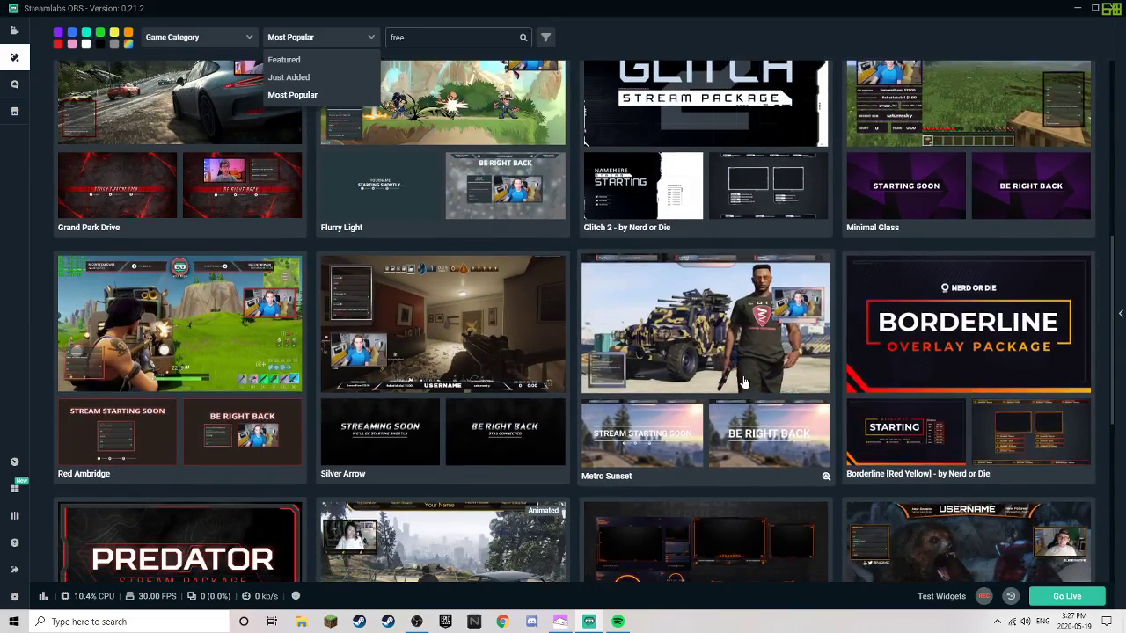
scroll(919, 378, down, 3)
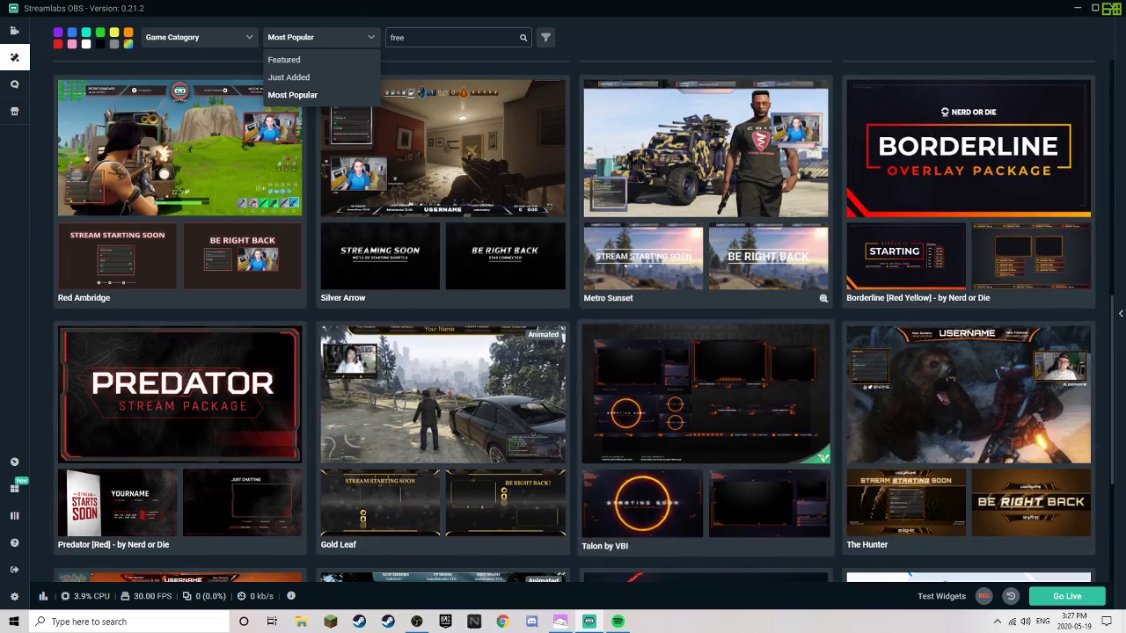
scroll(229, 230, up, 3)
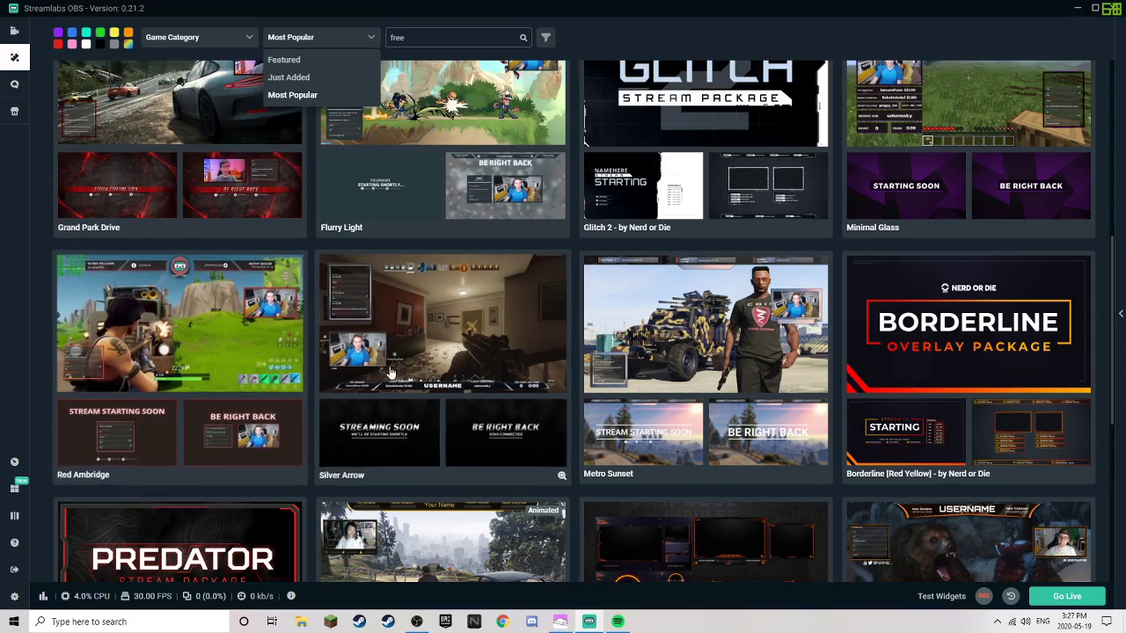
scroll(337, 420, down, 6)
scroll(396, 415, down, 2)
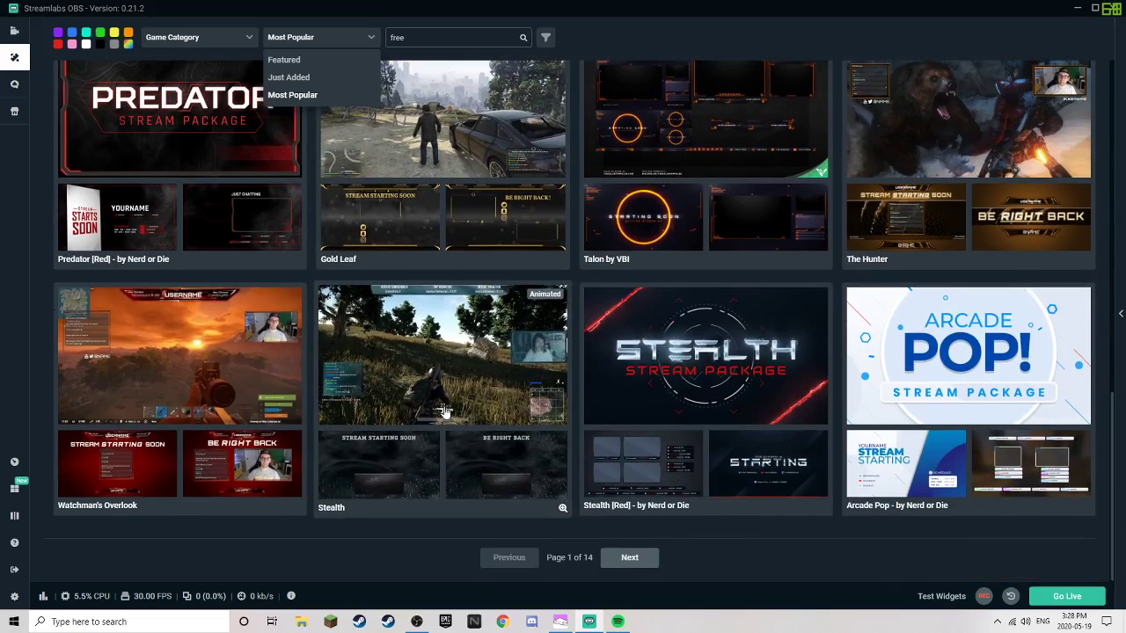
Open the Stealth [Red] theme's details and install it as a new scene collection.
click(612, 403)
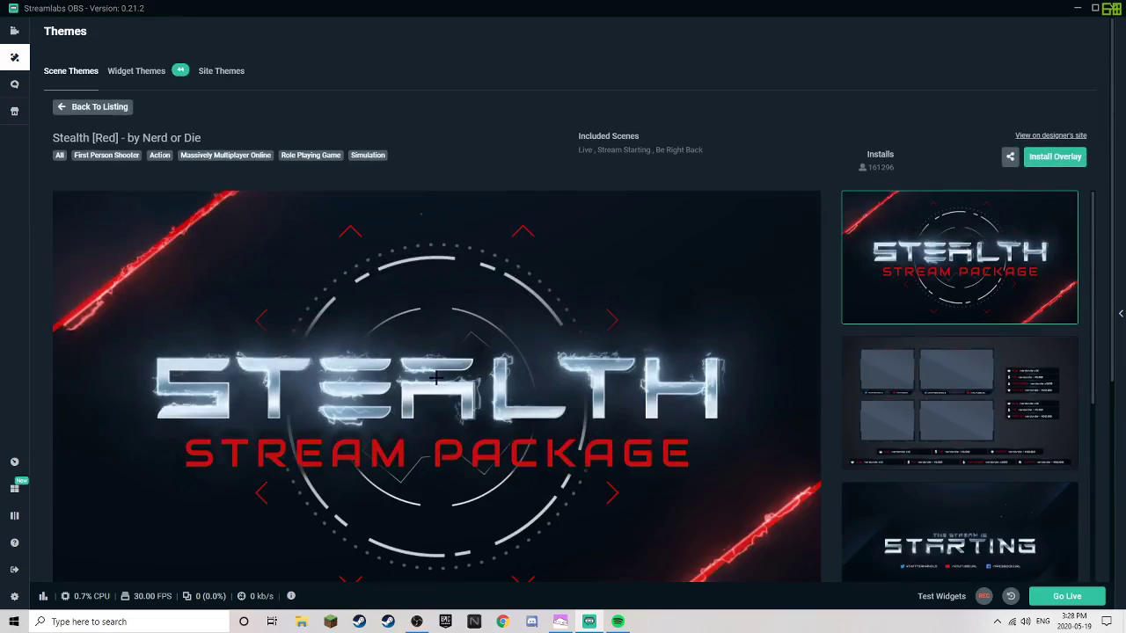
click(1055, 158)
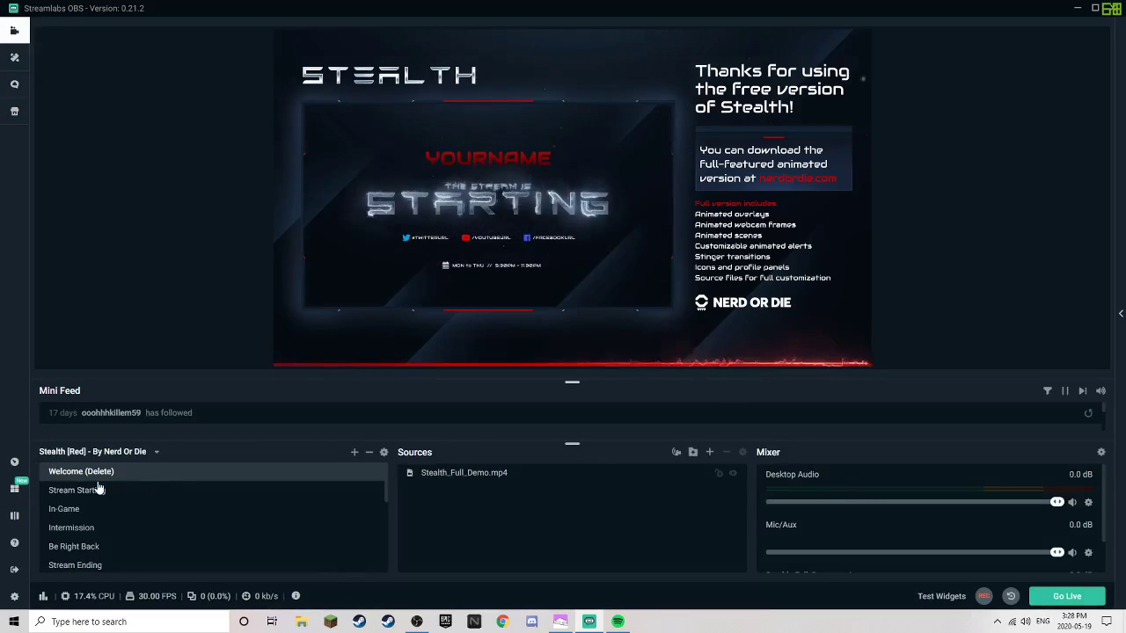
Remove the Welcome (Delete) scene and confirm the deletion.
right_click(139, 470)
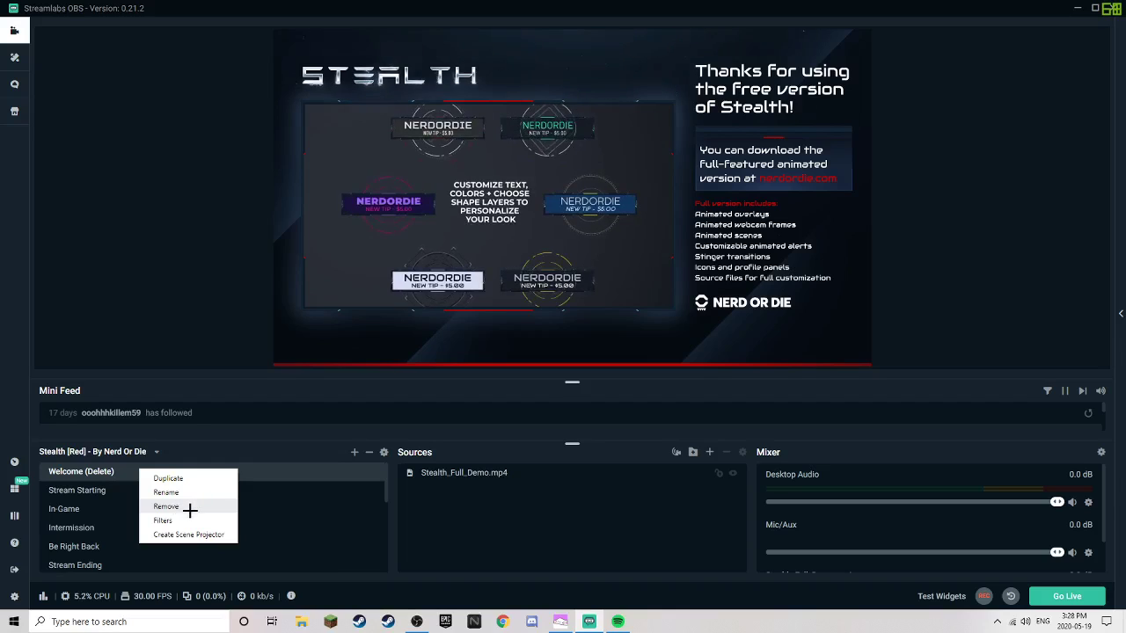
click(180, 507)
click(593, 312)
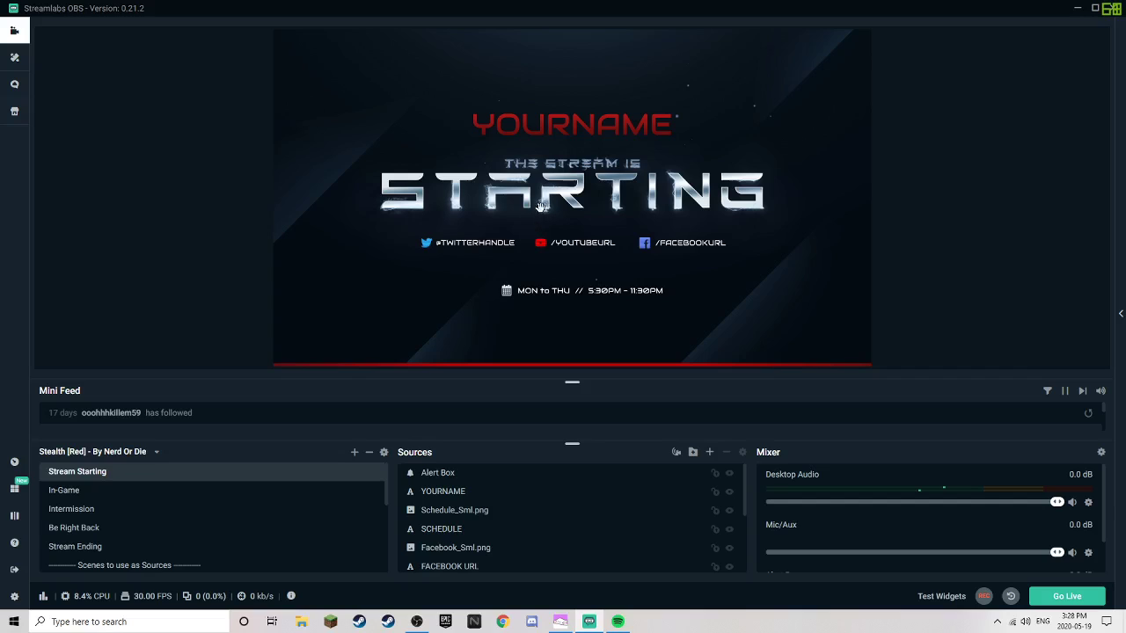
Preview the In-Game scene, then return to Stream Starting.
click(98, 491)
click(101, 471)
scroll(419, 489, down, 5)
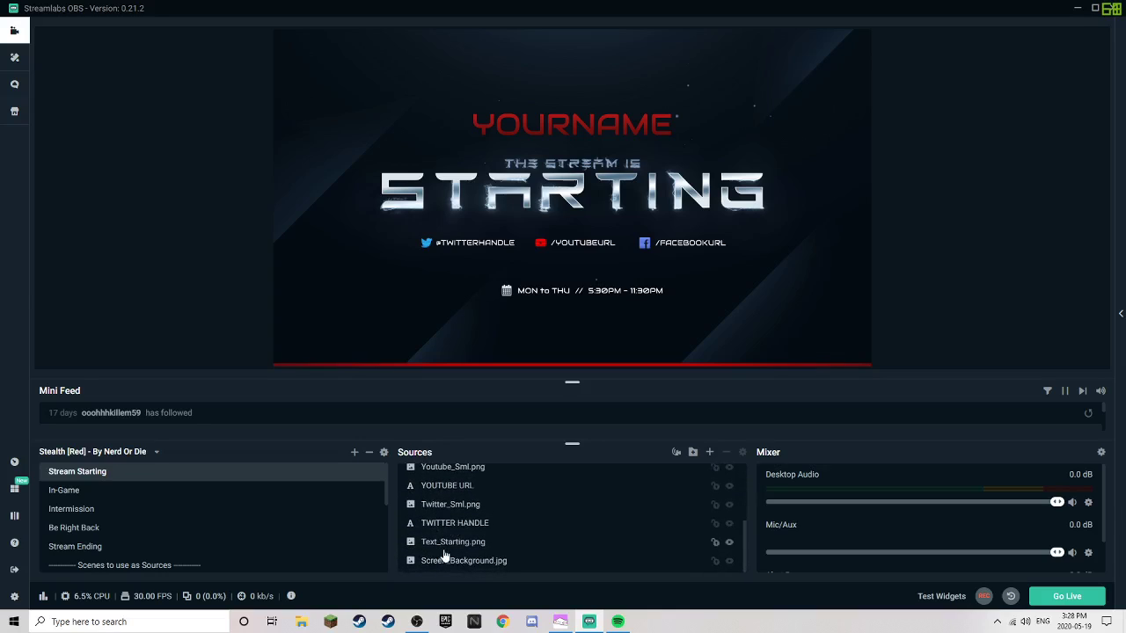
Clear the /FACEBOOKURL placeholder from the Facebook URL text source.
click(695, 243)
click(694, 242)
click(693, 244)
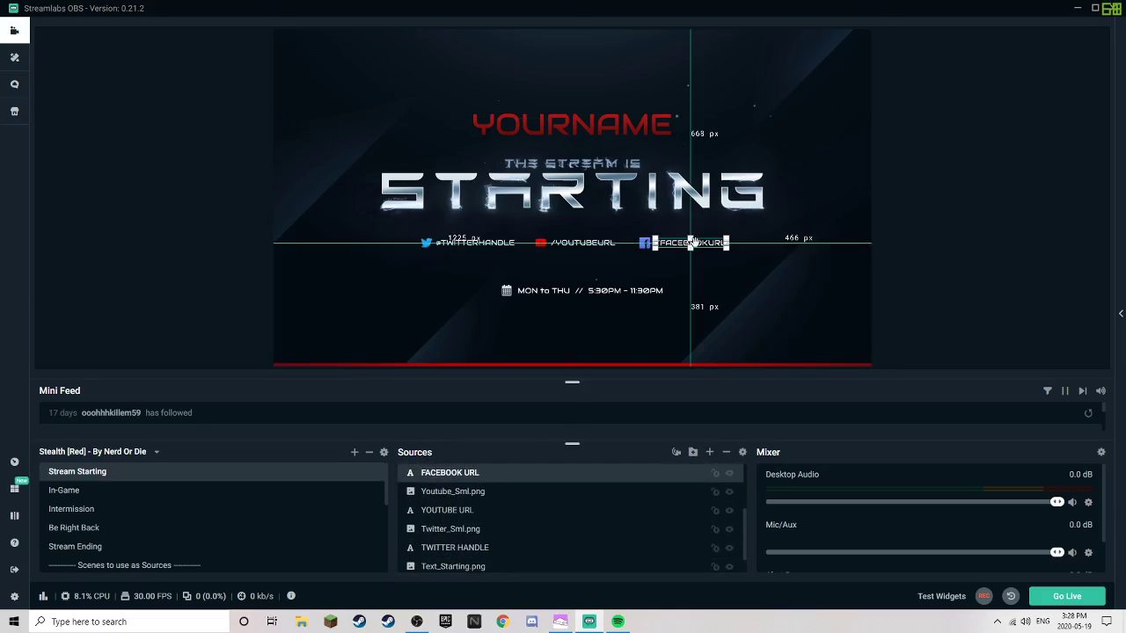
double_click(449, 473)
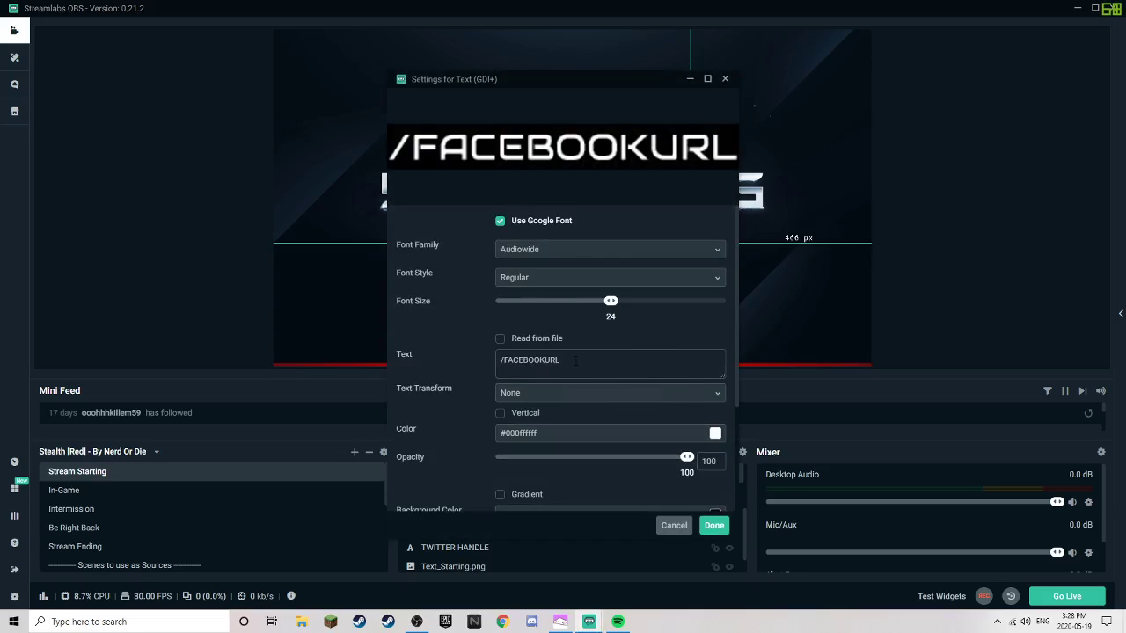
drag(571, 361, 406, 368)
key(BackSpace)
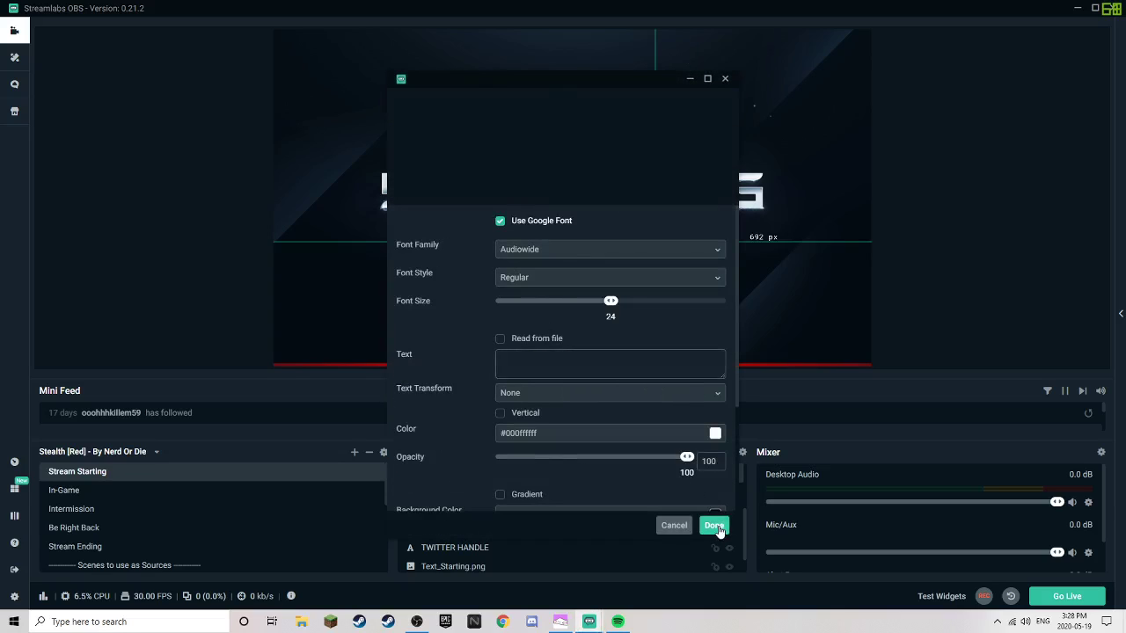
click(714, 525)
Replace the /YOUTUBEURL placeholder with the streamer's YouTube channel name.
click(569, 246)
double_click(451, 508)
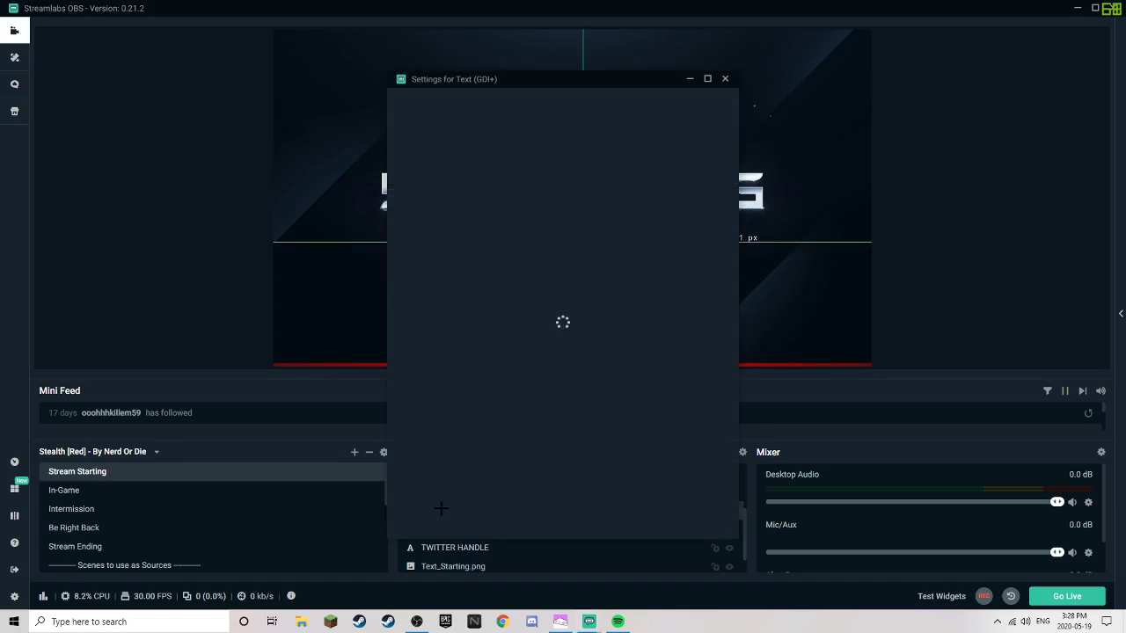
drag(568, 372, 423, 370)
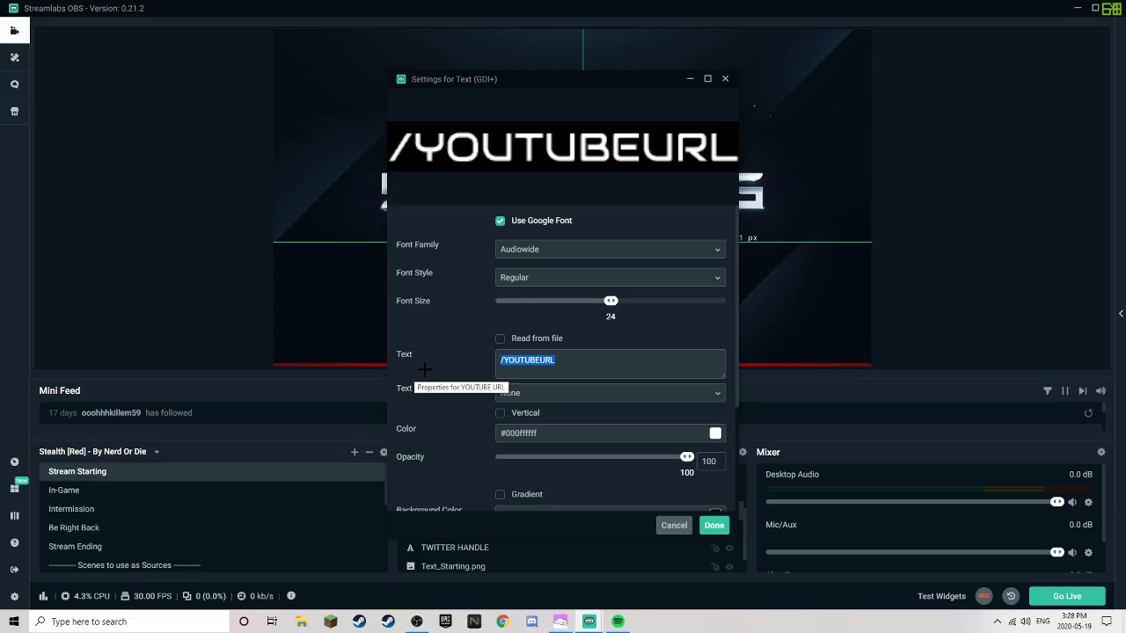
text(/)
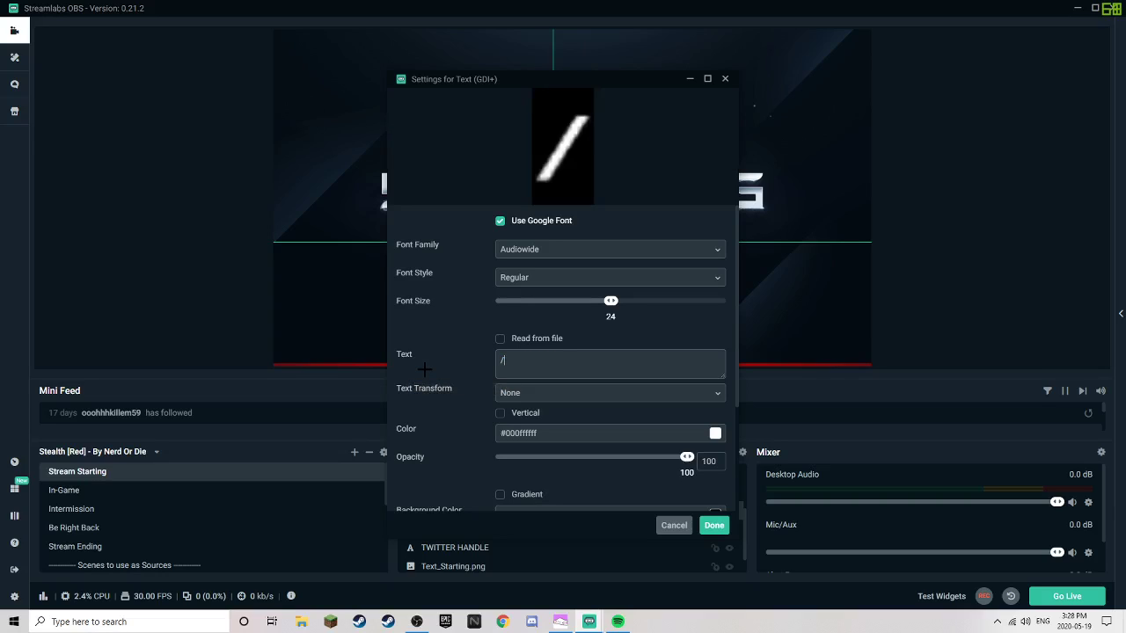
text(scarc)
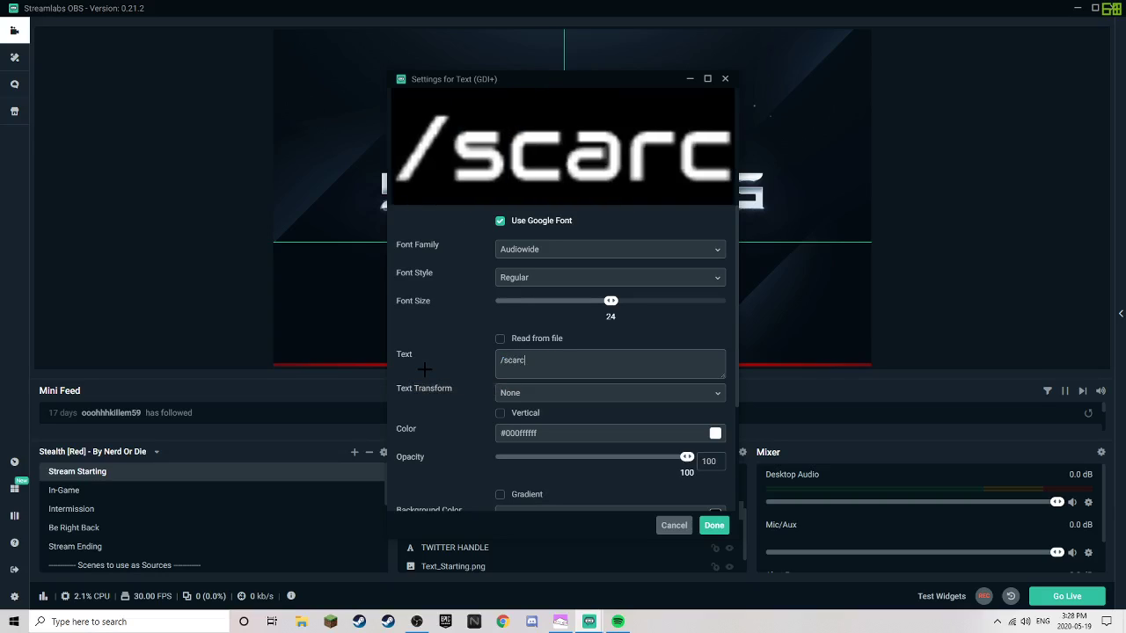
text(e tv)
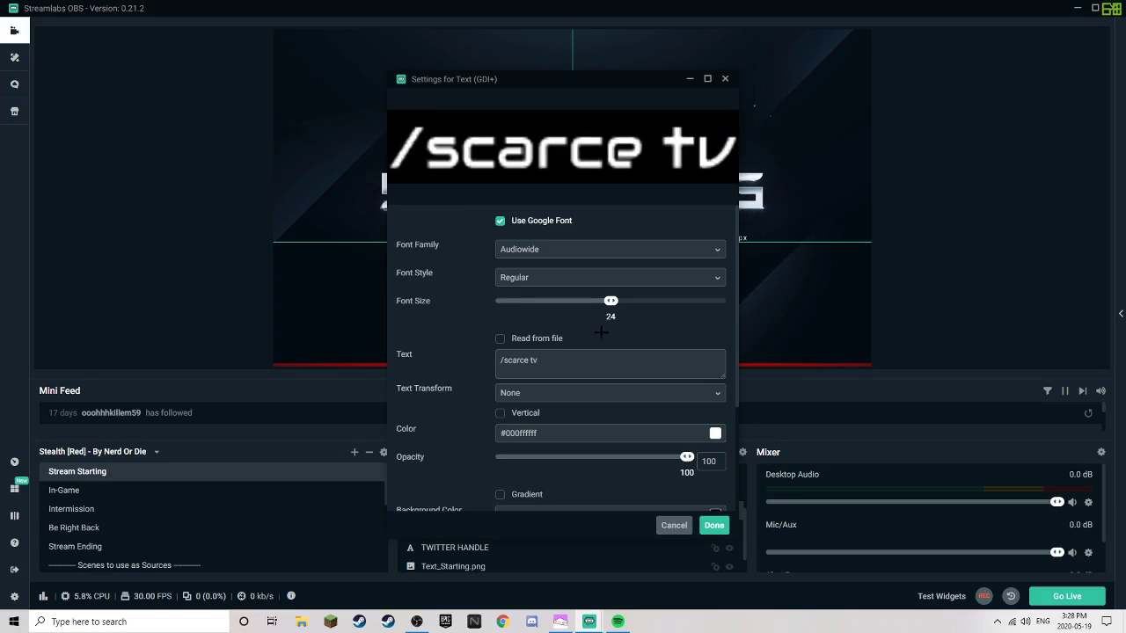
click(713, 527)
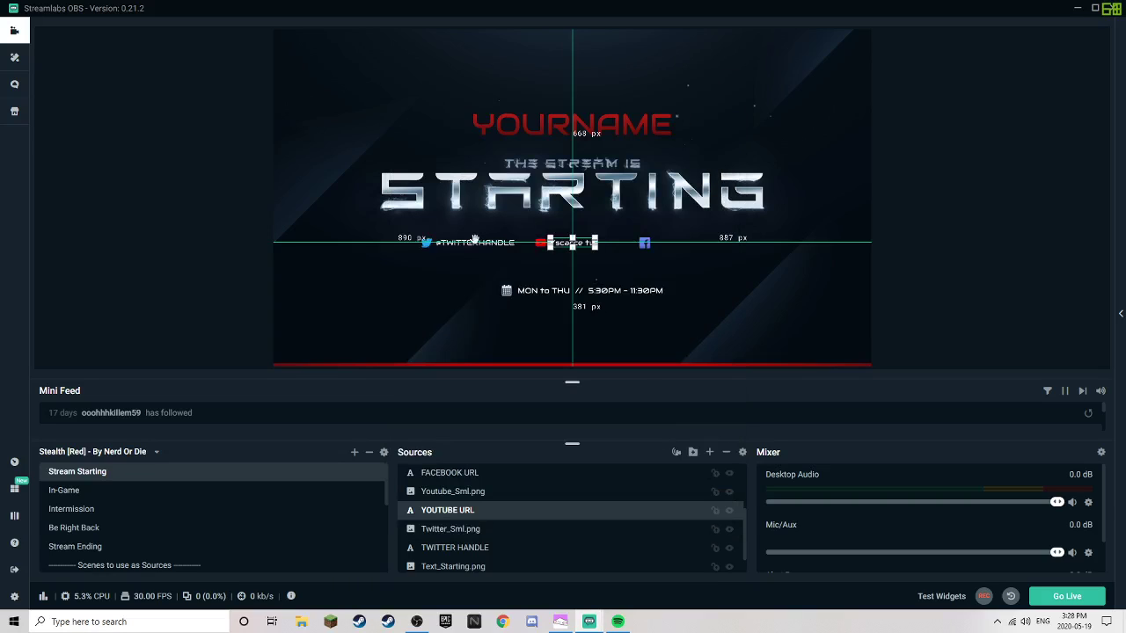
click(474, 240)
double_click(455, 548)
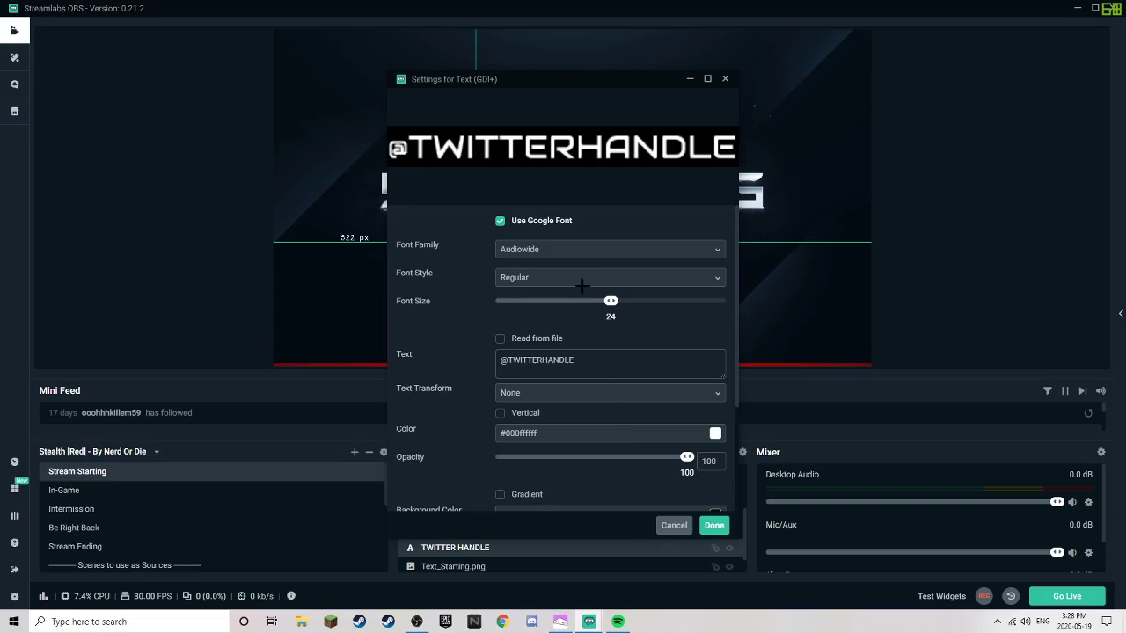
click(498, 253)
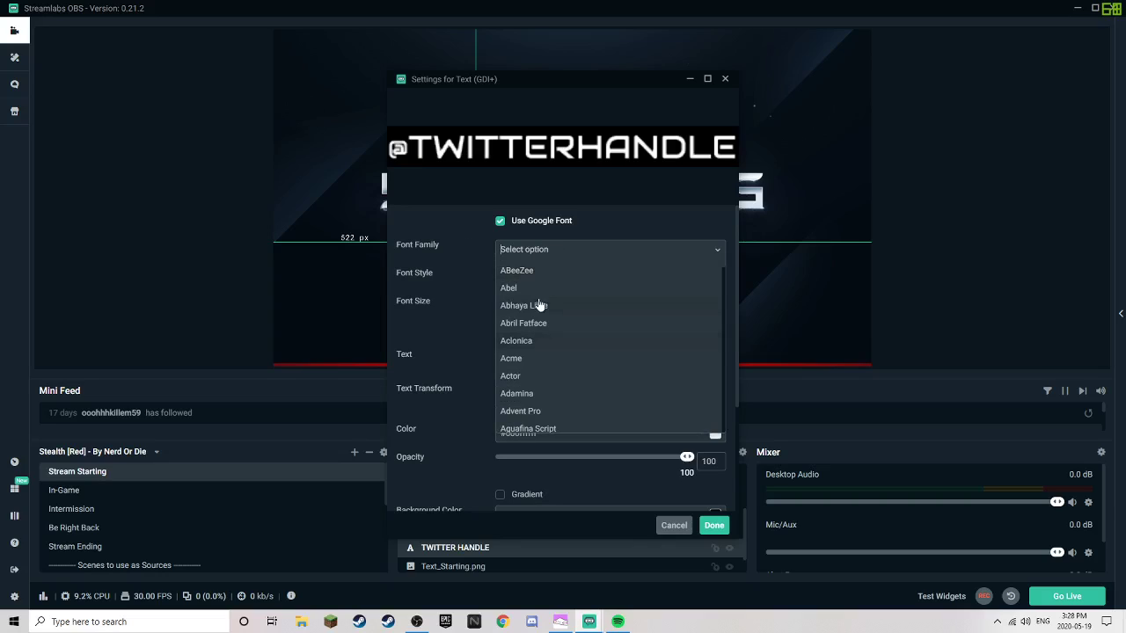
click(612, 477)
click(413, 367)
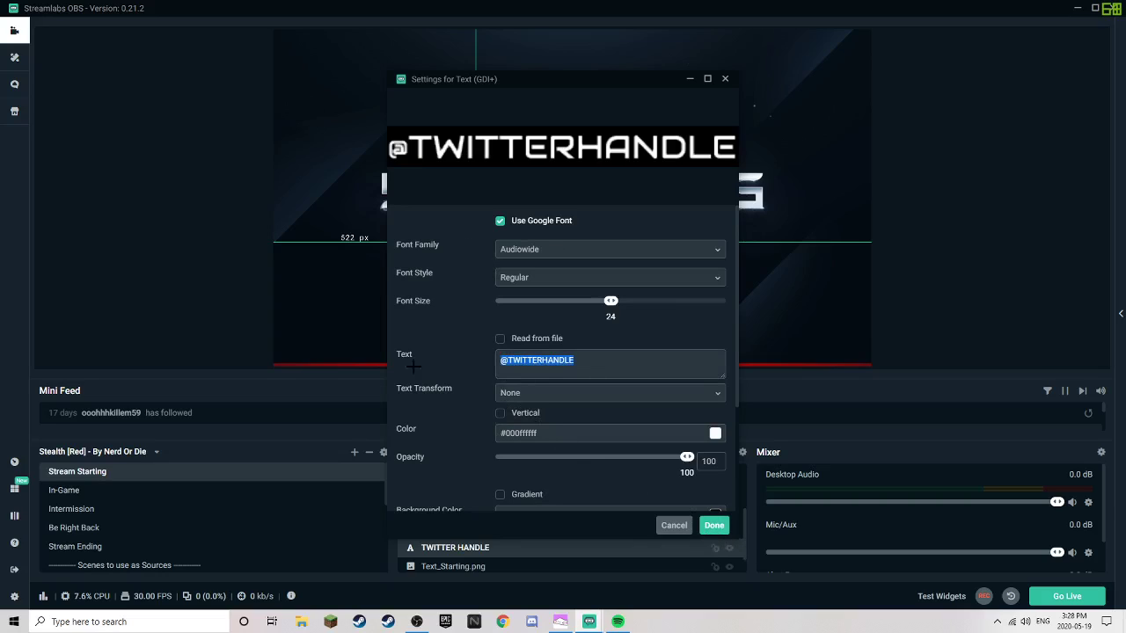
text(@)
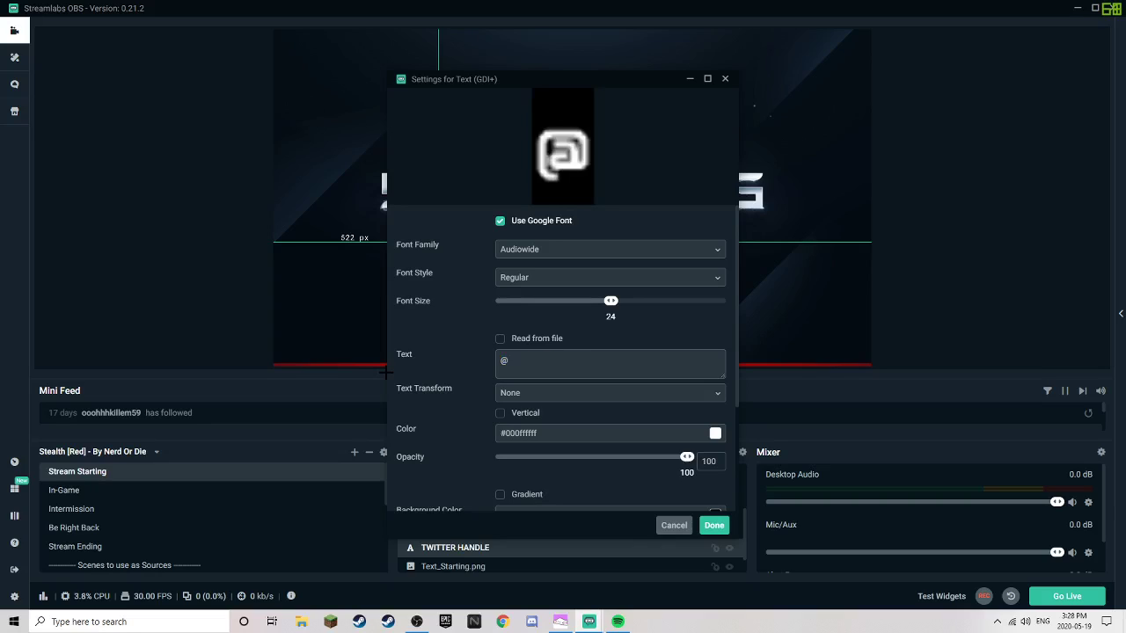
text(OAnime)
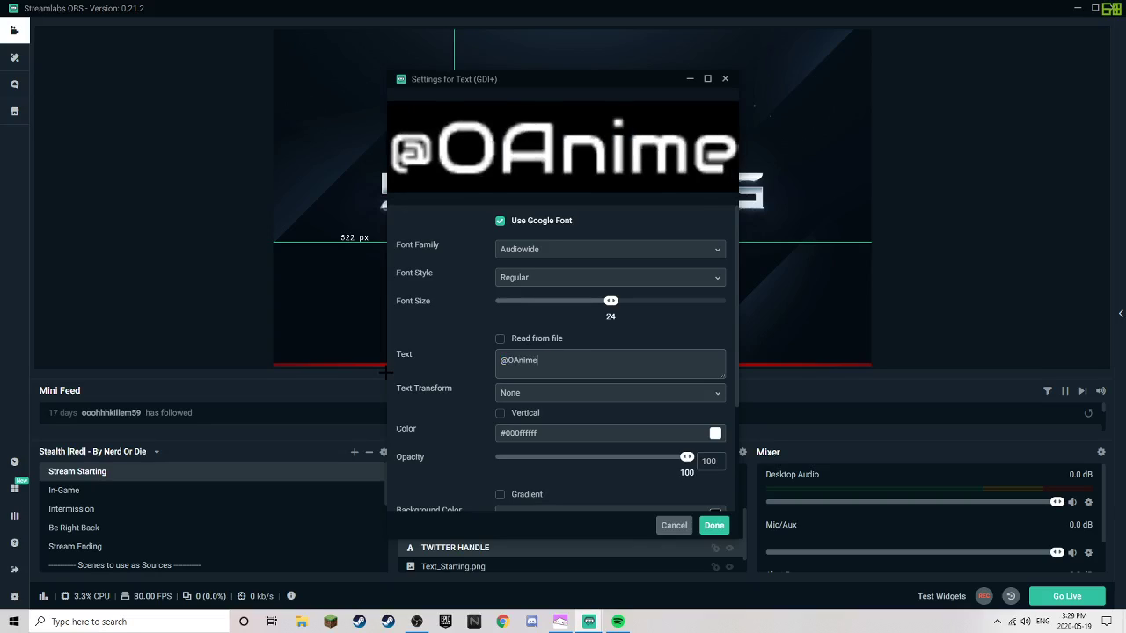
text(yt)
click(714, 526)
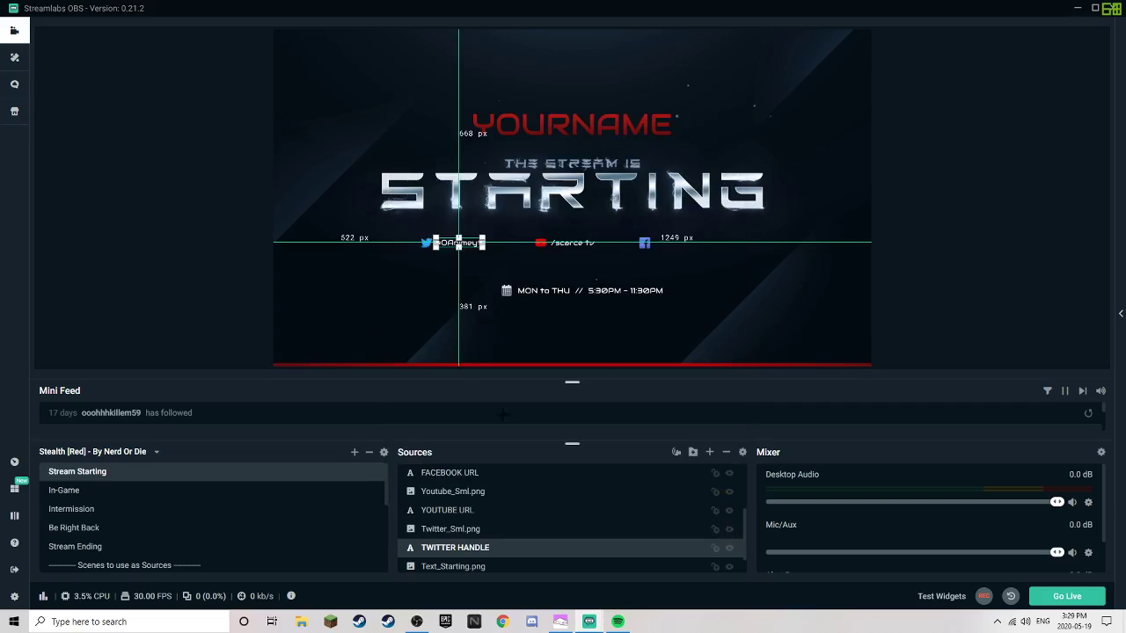
click(81, 491)
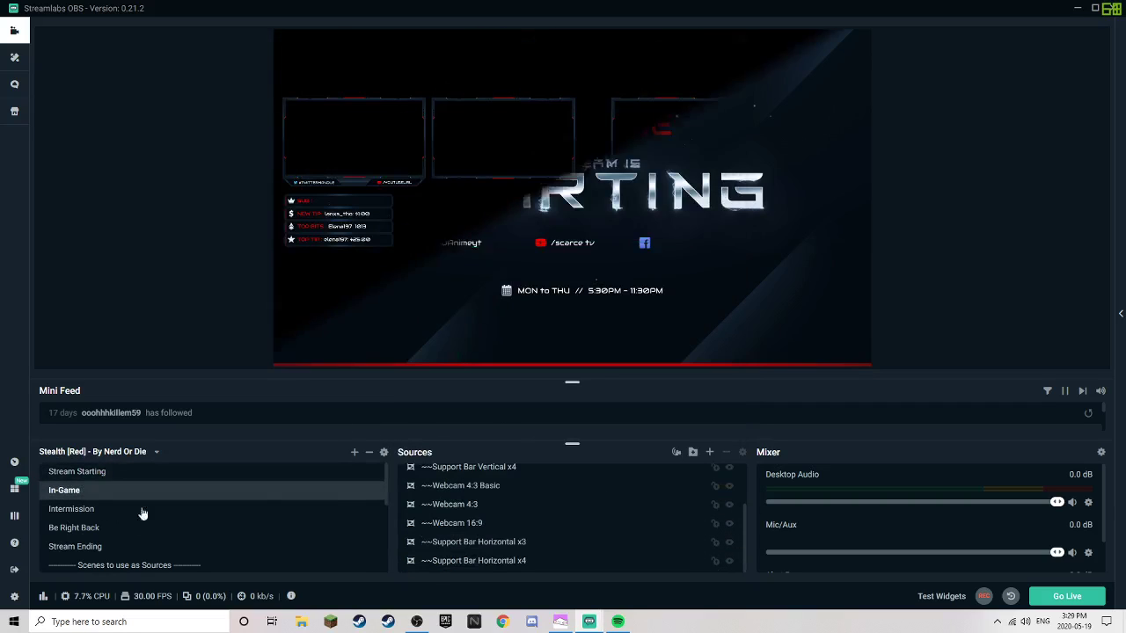
click(465, 147)
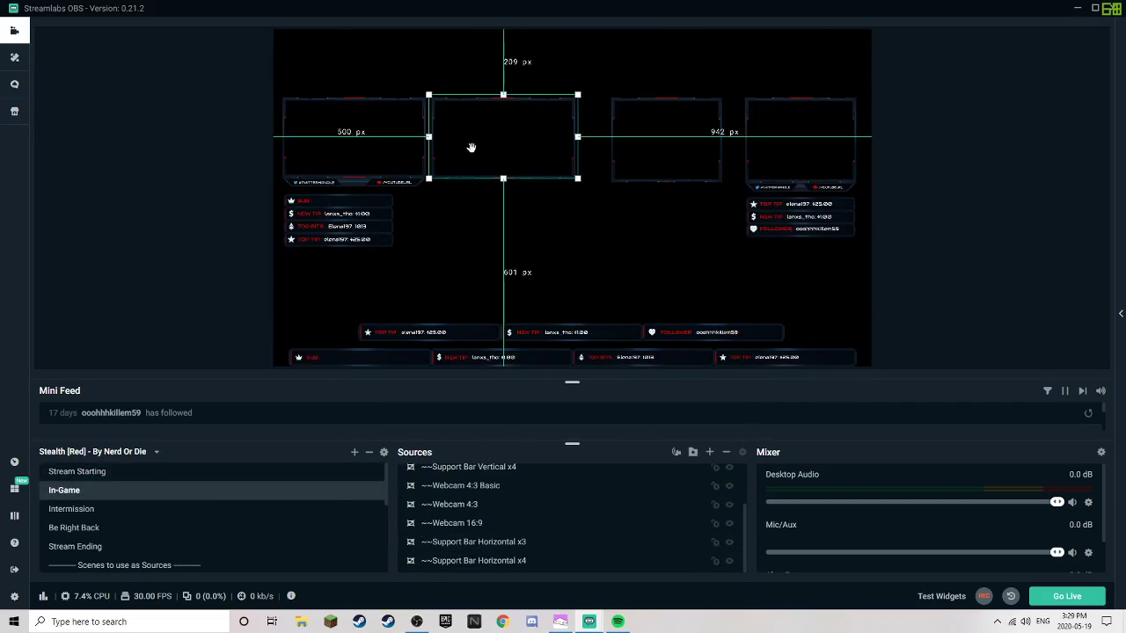
click(362, 141)
click(625, 141)
click(669, 141)
click(793, 143)
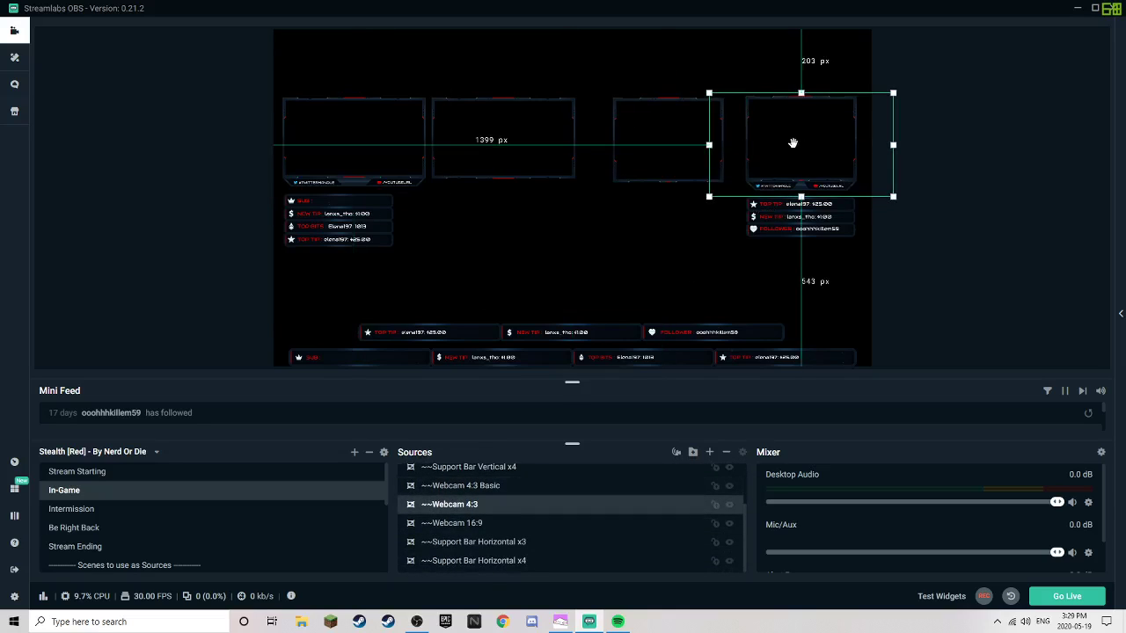
right_click(741, 279)
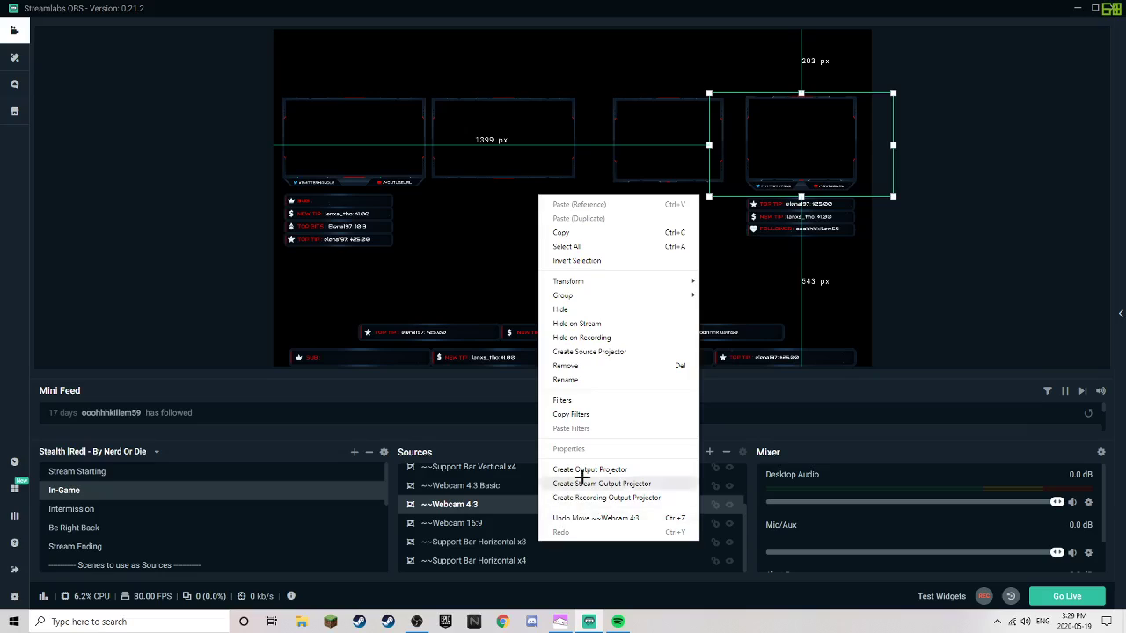
click(568, 366)
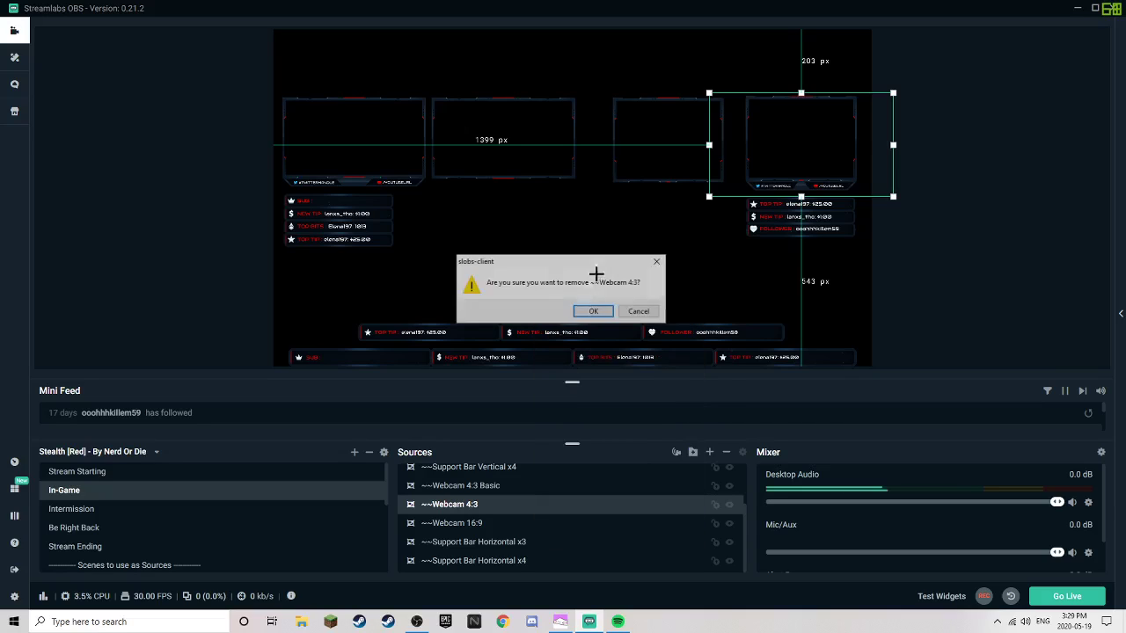
click(594, 311)
right_click(644, 149)
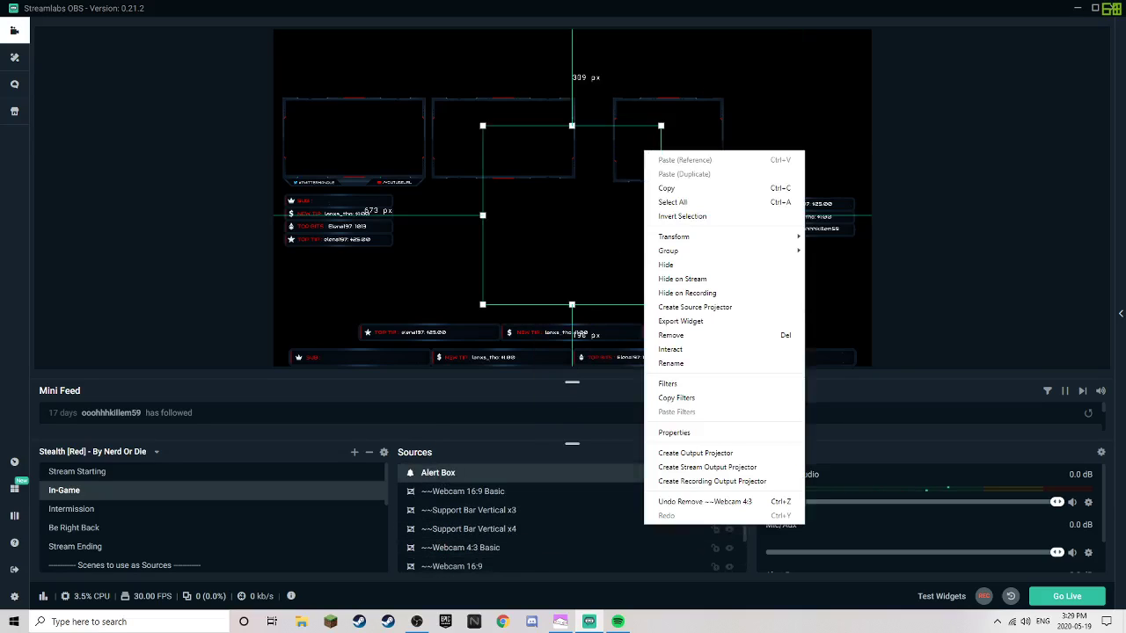
click(705, 502)
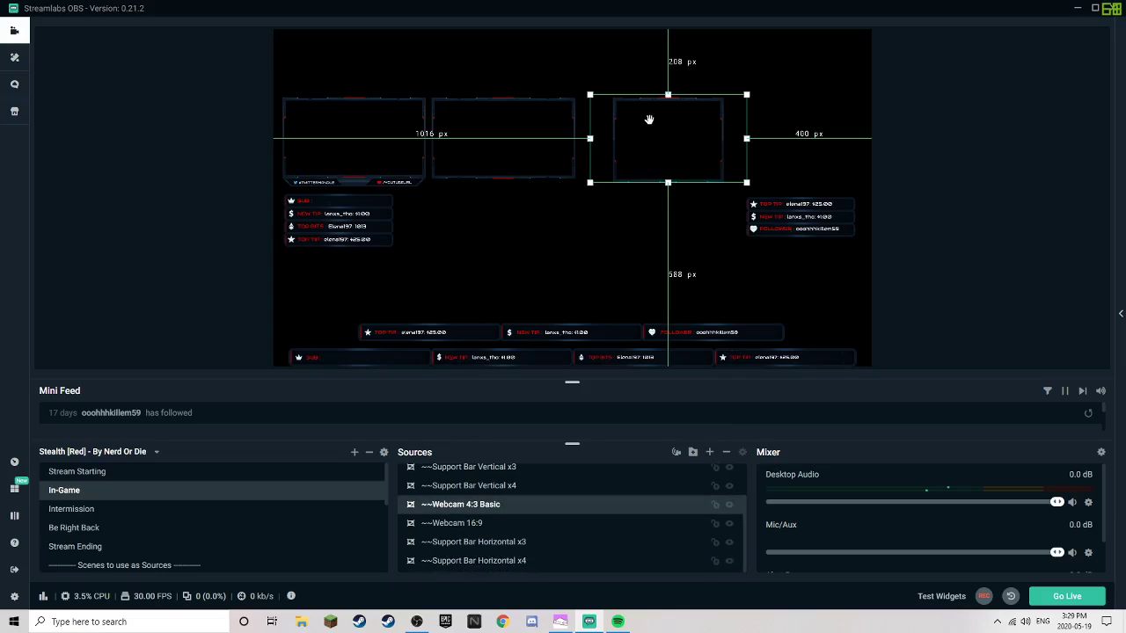
right_click(440, 504)
click(463, 324)
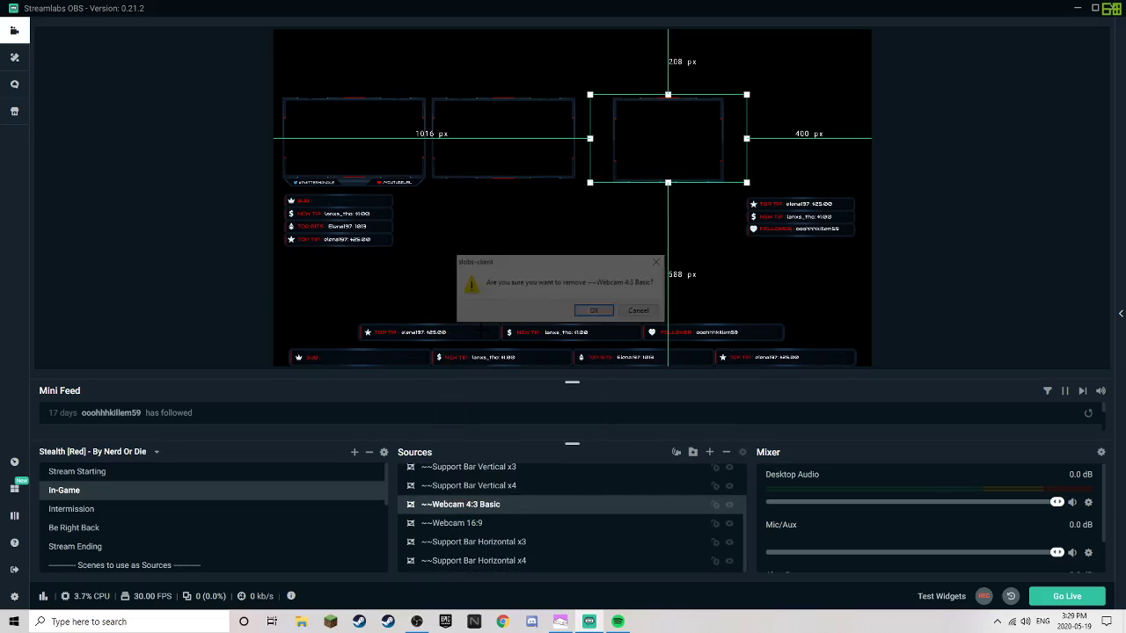
click(589, 310)
click(524, 139)
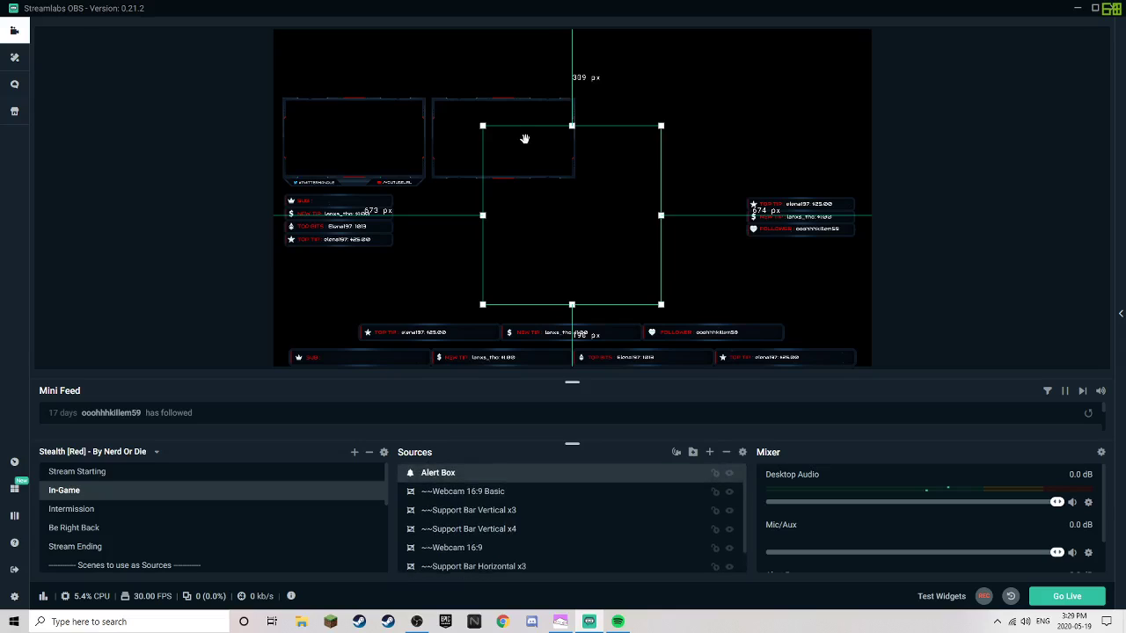
click(465, 124)
right_click(465, 126)
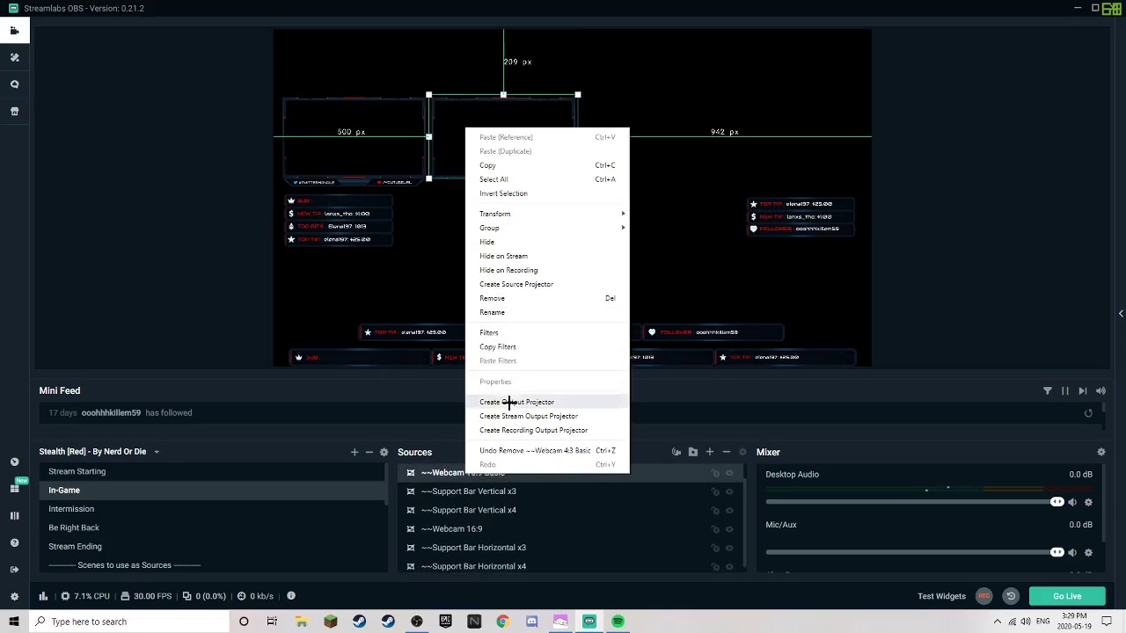
click(497, 298)
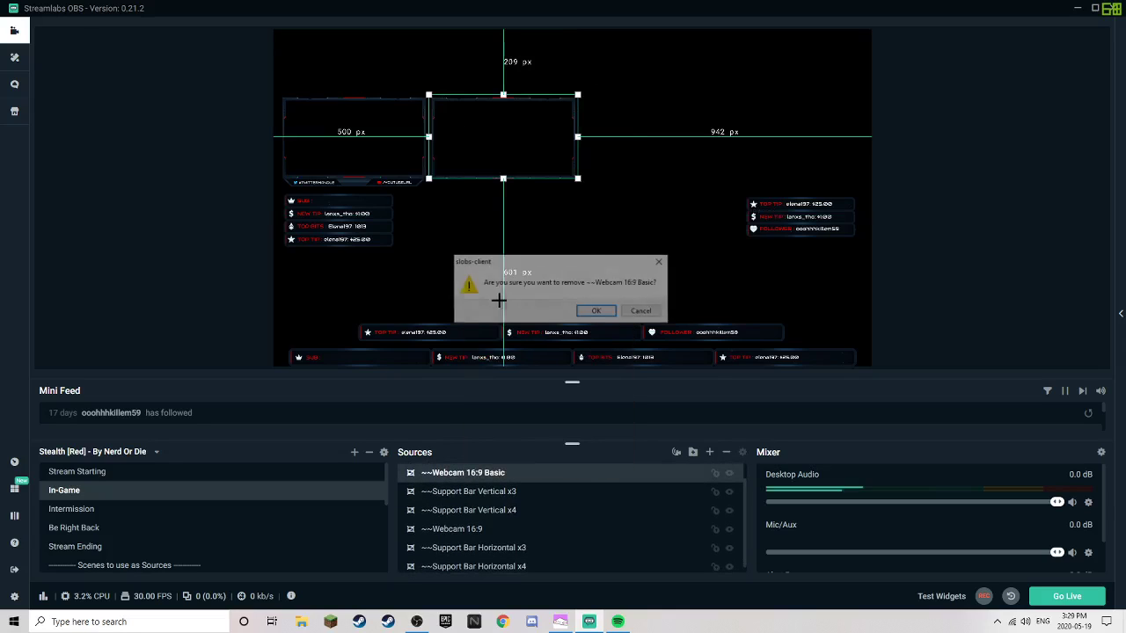
click(589, 311)
click(338, 147)
click(791, 230)
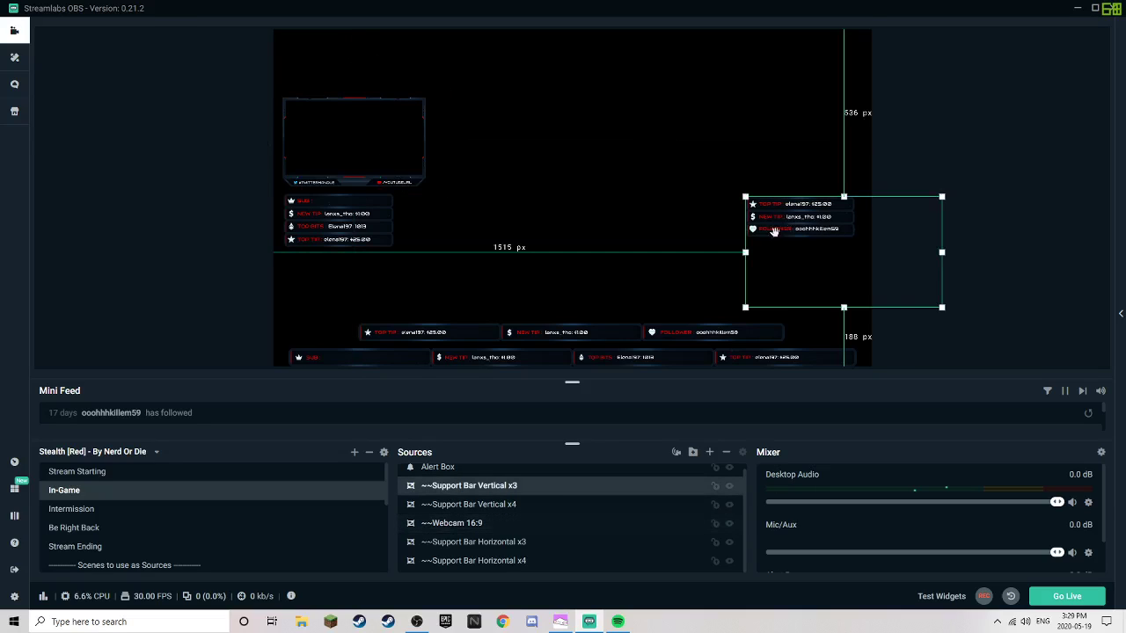
click(457, 339)
Move the upper row of bottom alert bars to the canvas top and check the other sources.
click(485, 338)
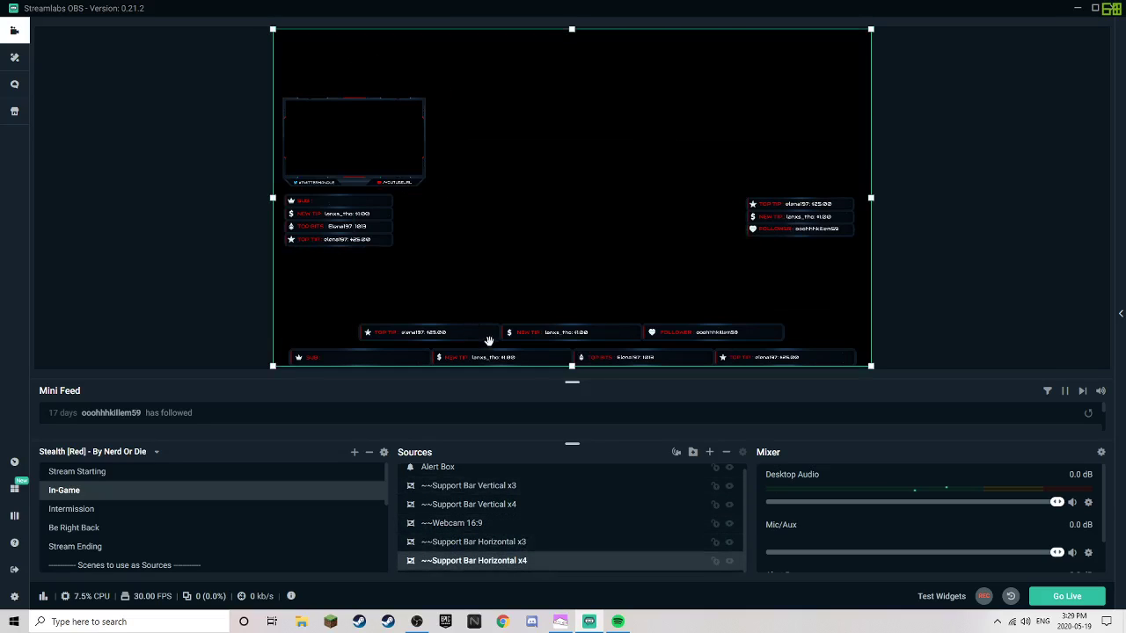
click(533, 335)
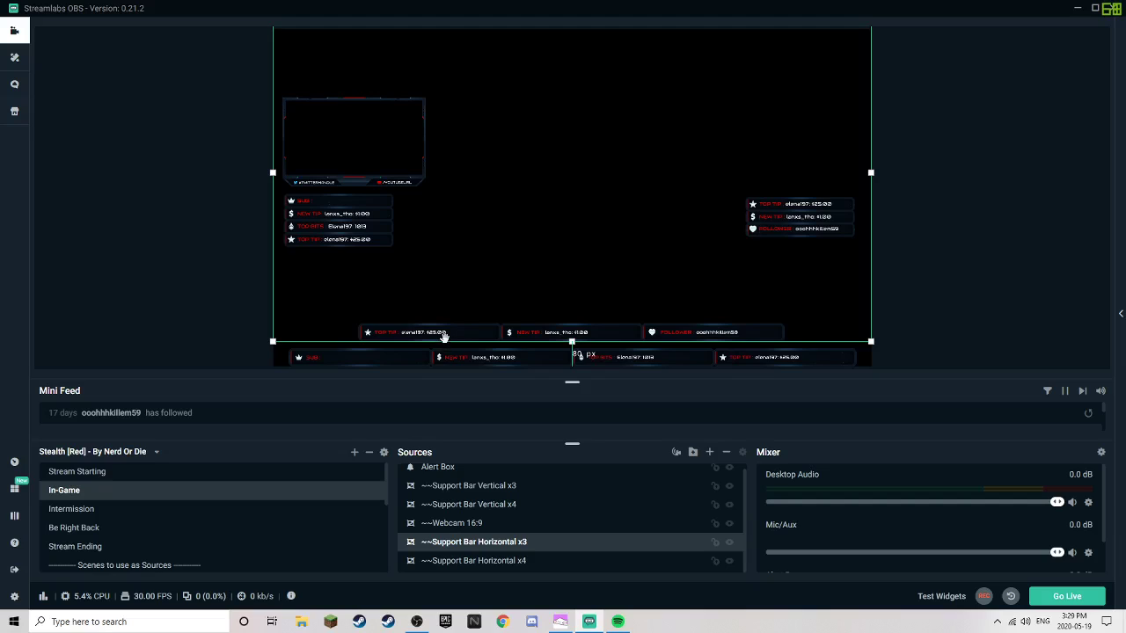
drag(444, 337, 469, 46)
click(387, 361)
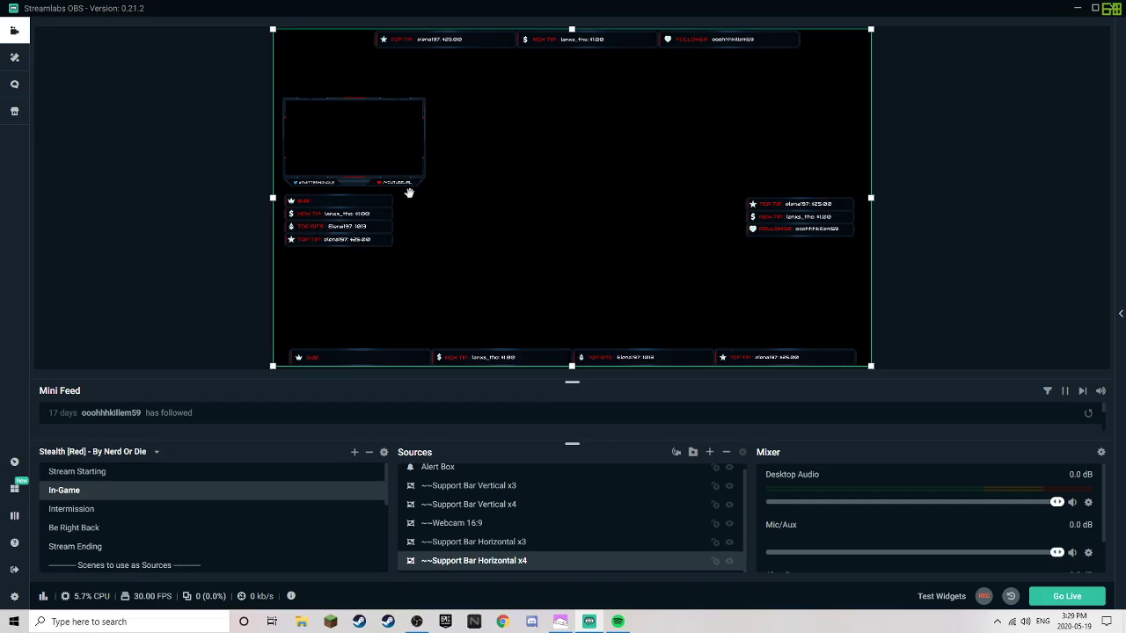
click(313, 169)
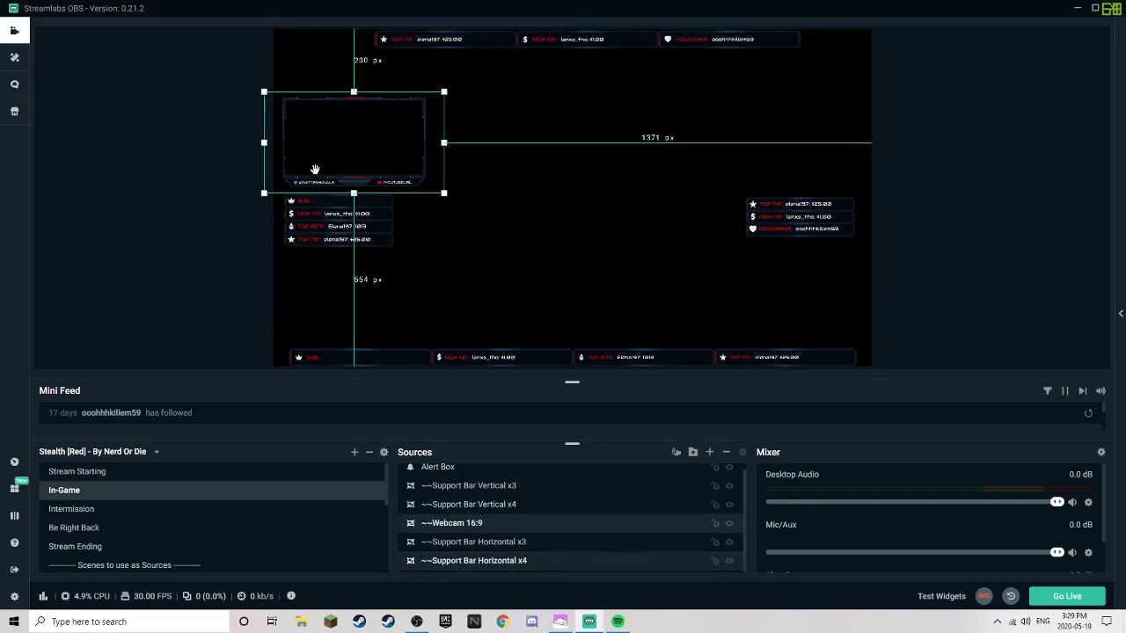
click(400, 183)
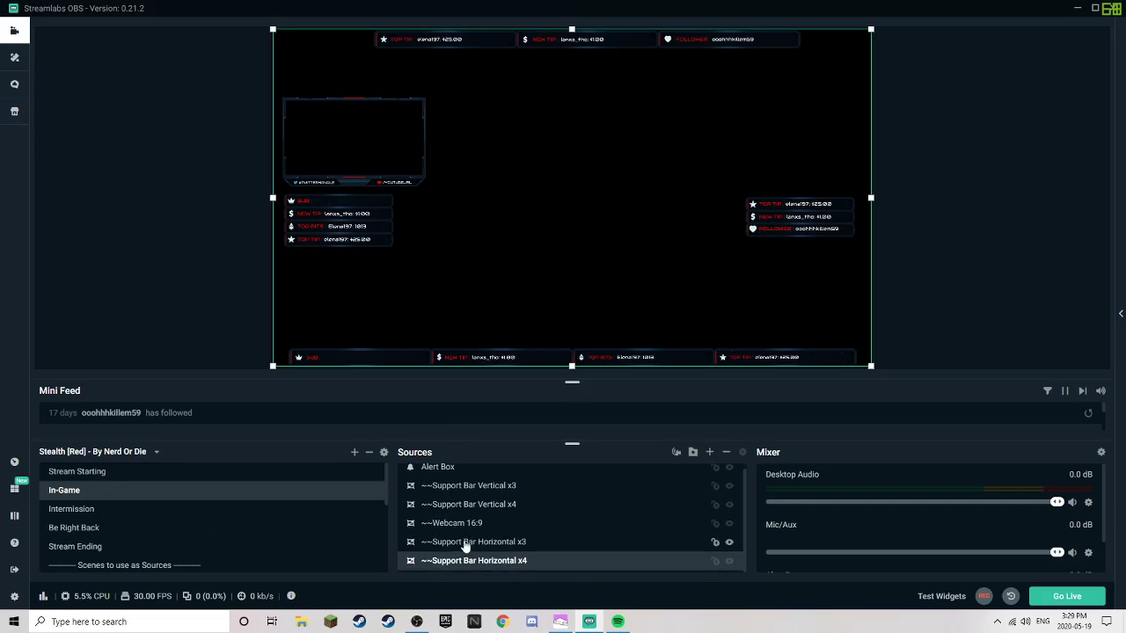
click(498, 524)
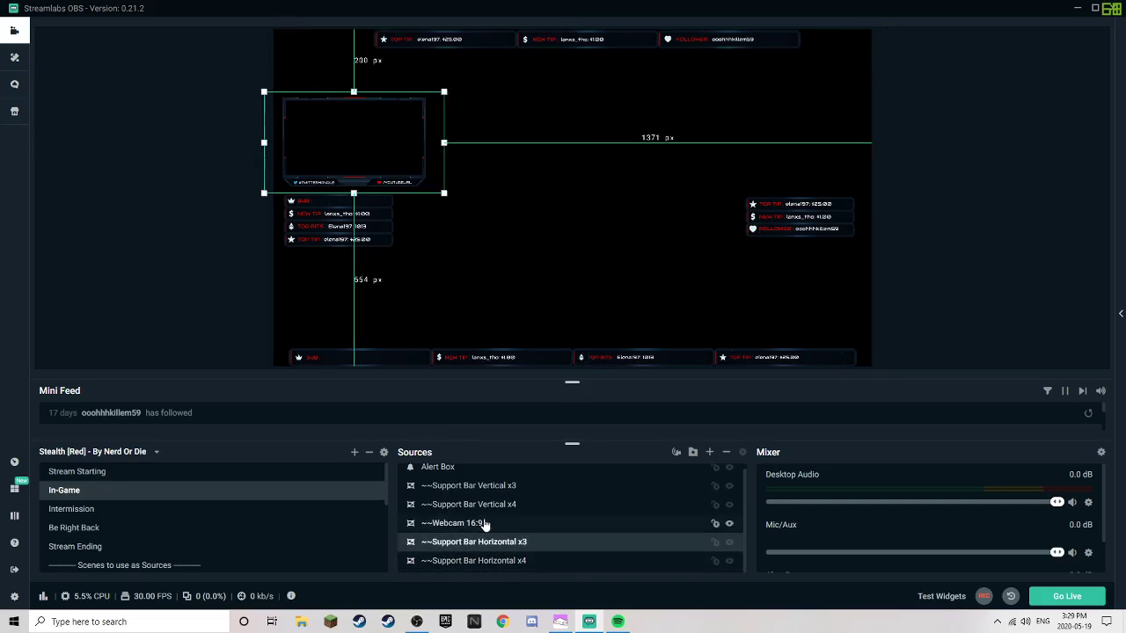
click(398, 183)
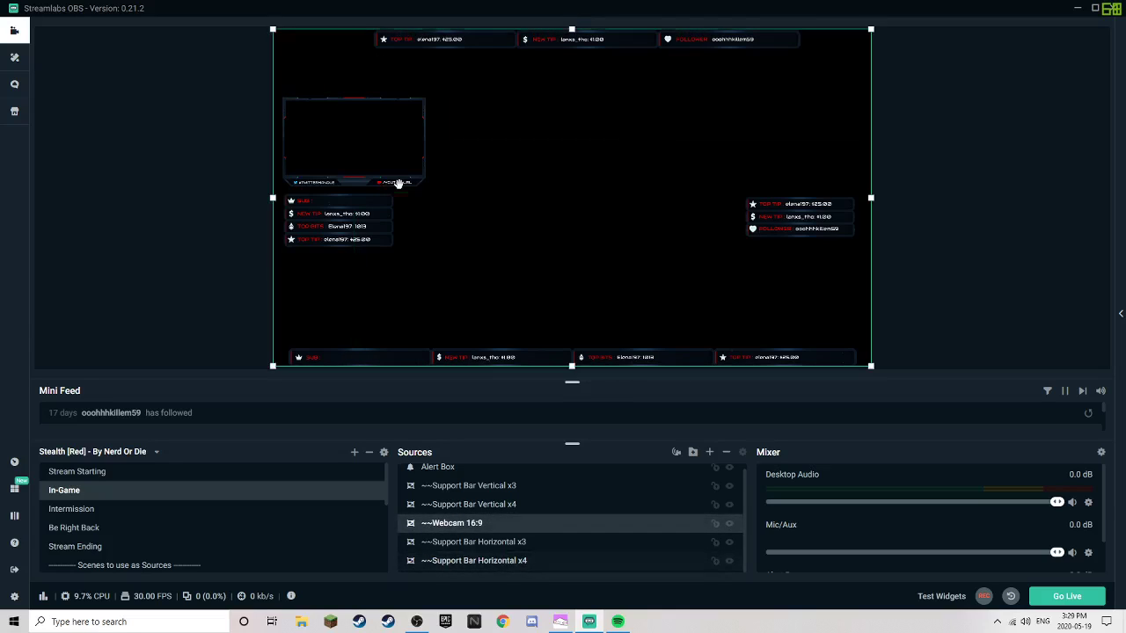
click(311, 210)
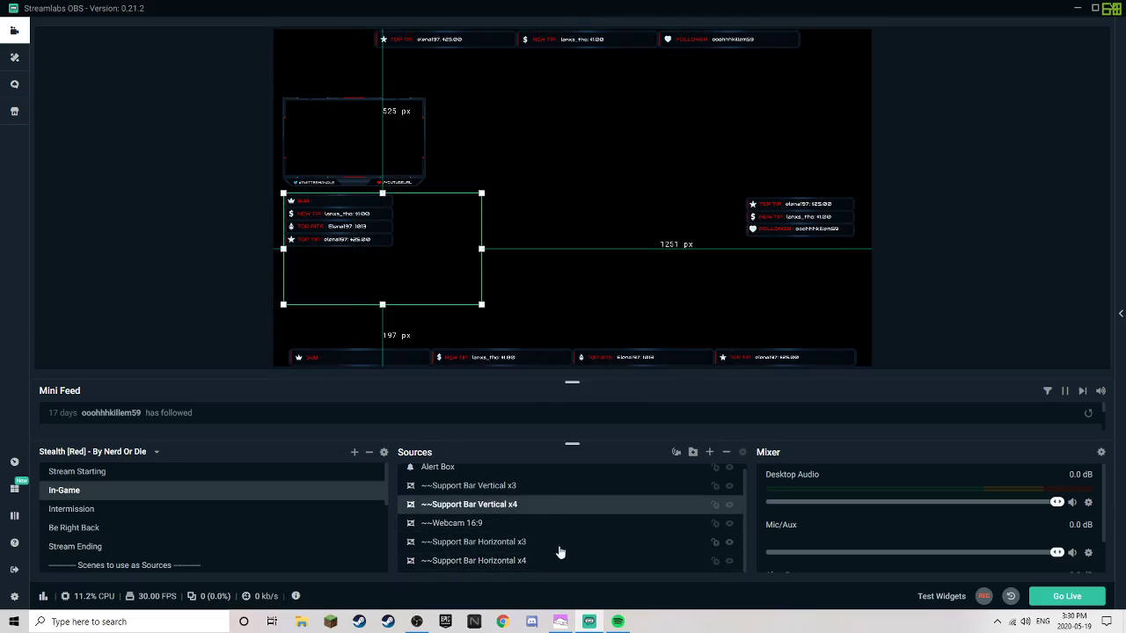
Nudge the alert box slightly up-left and play a test Follow alert.
scroll(477, 504, up, 1)
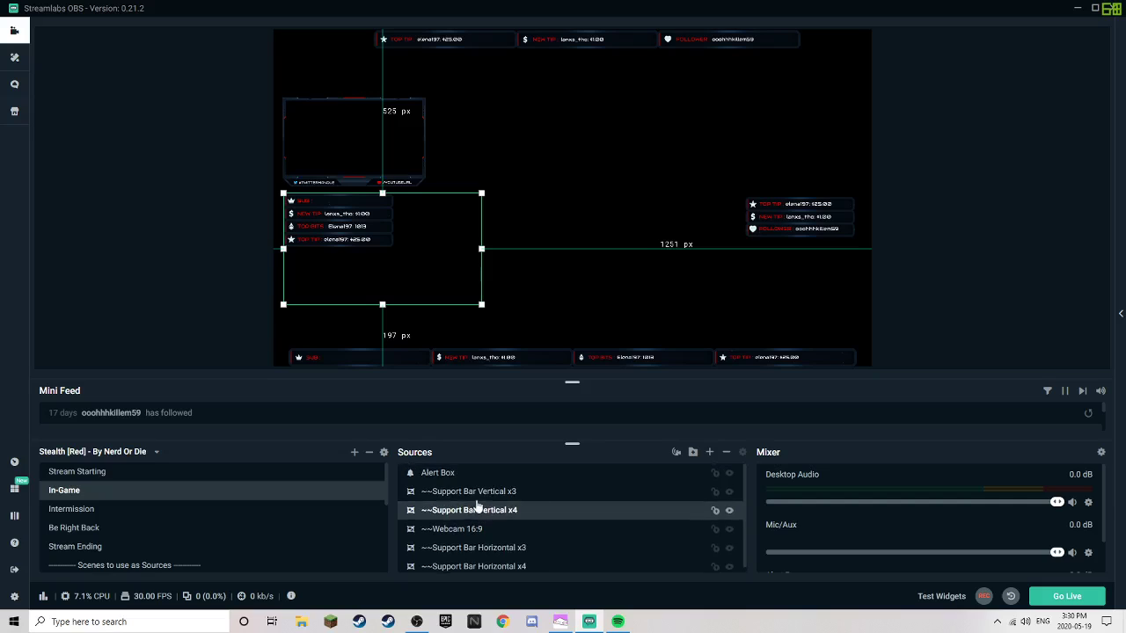
click(437, 473)
mouse_move(570, 175)
mouse_down()
mouse_move(567, 154)
mouse_move(560, 162)
mouse_up()
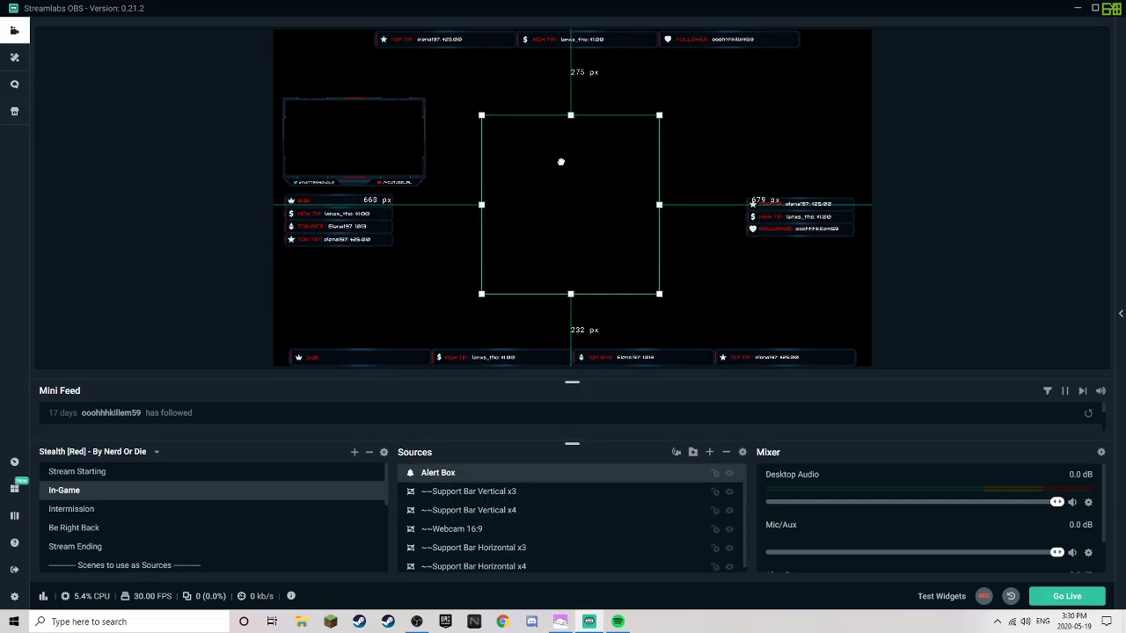
mouse_move(941, 598)
click(730, 597)
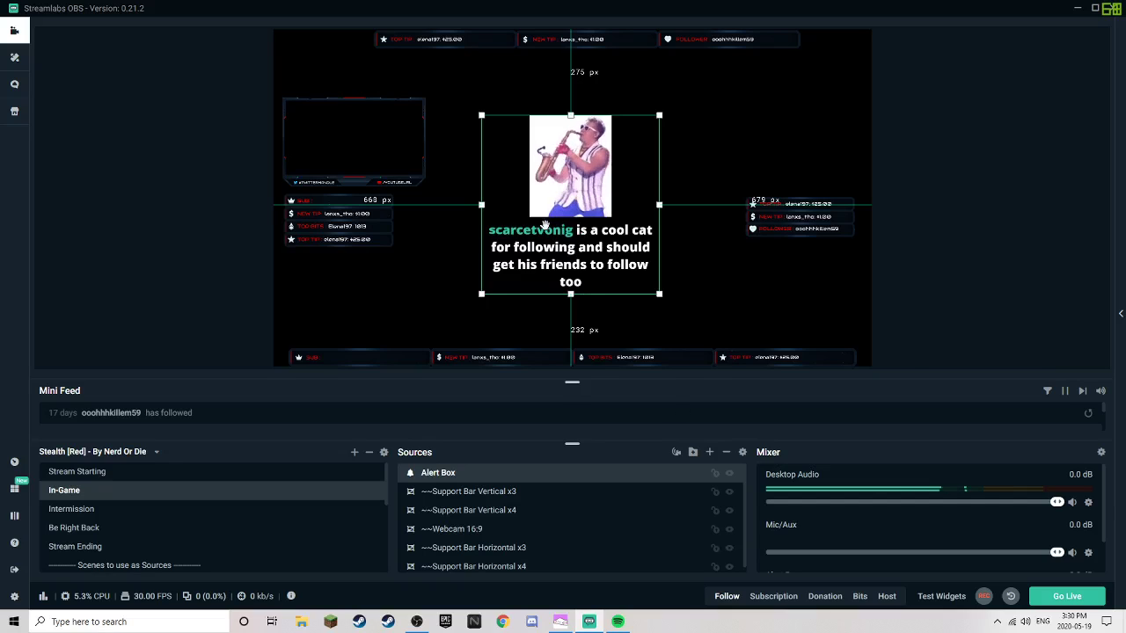
In the Intermission scene, replace the Twitter placeholder with the streamer's handle.
click(211, 512)
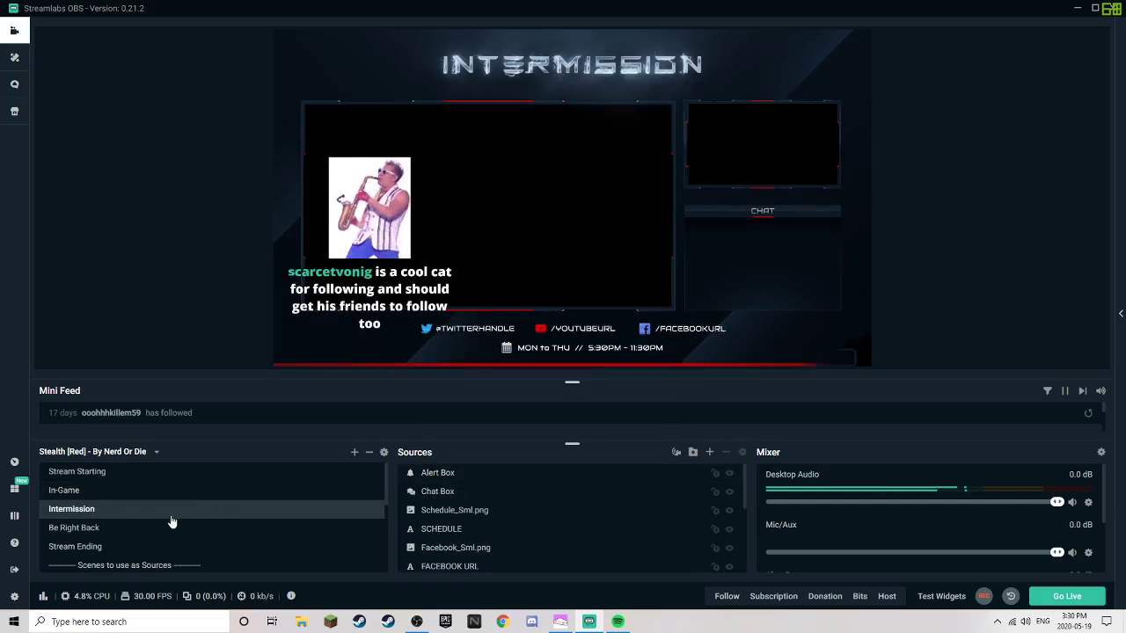
drag(385, 164, 376, 247)
click(475, 329)
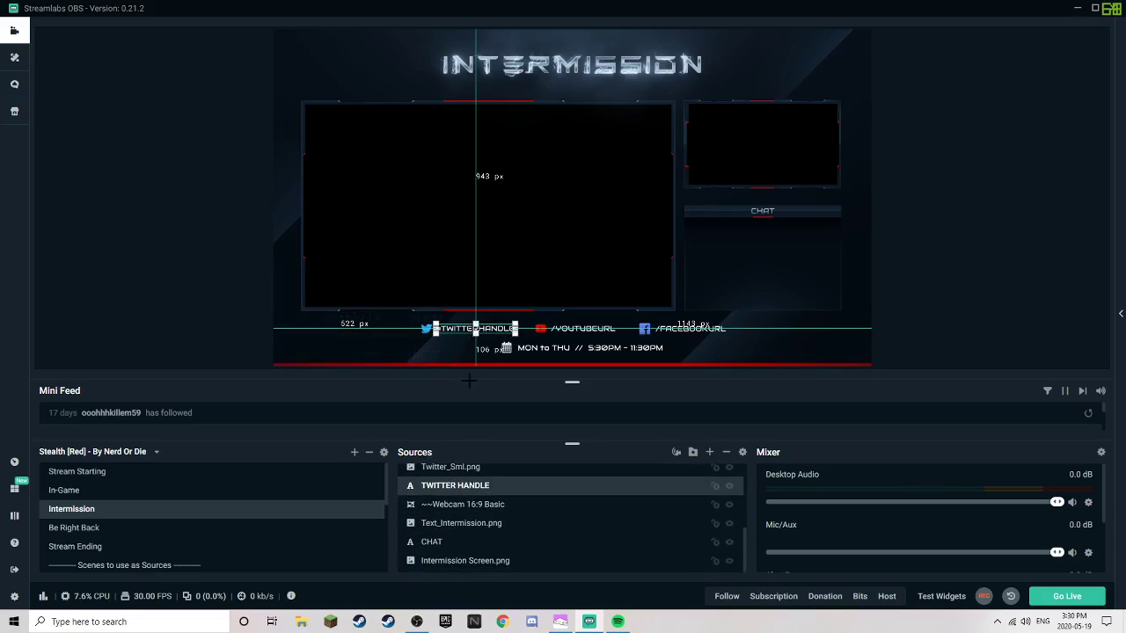
double_click(444, 487)
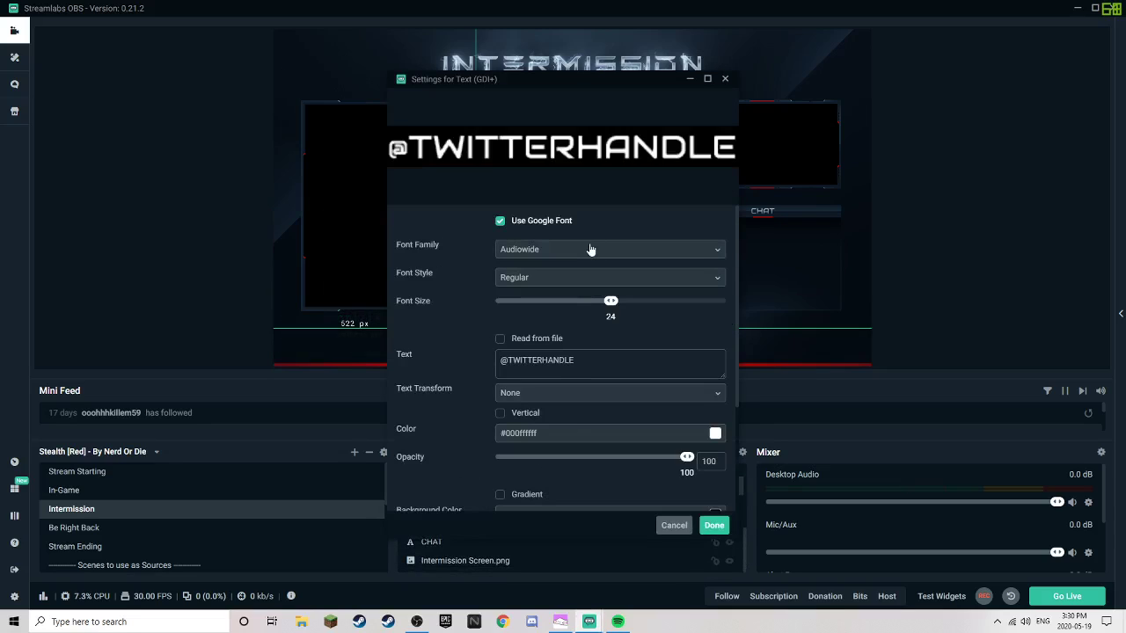
triple_click(585, 361)
text(@)
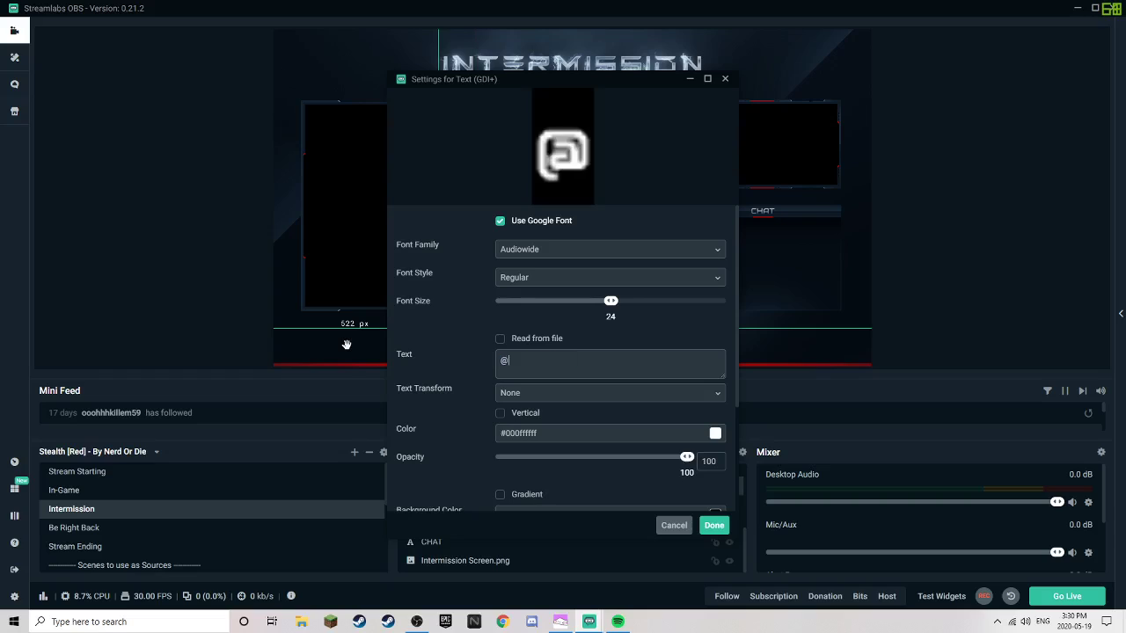
text(OAnimeyt)
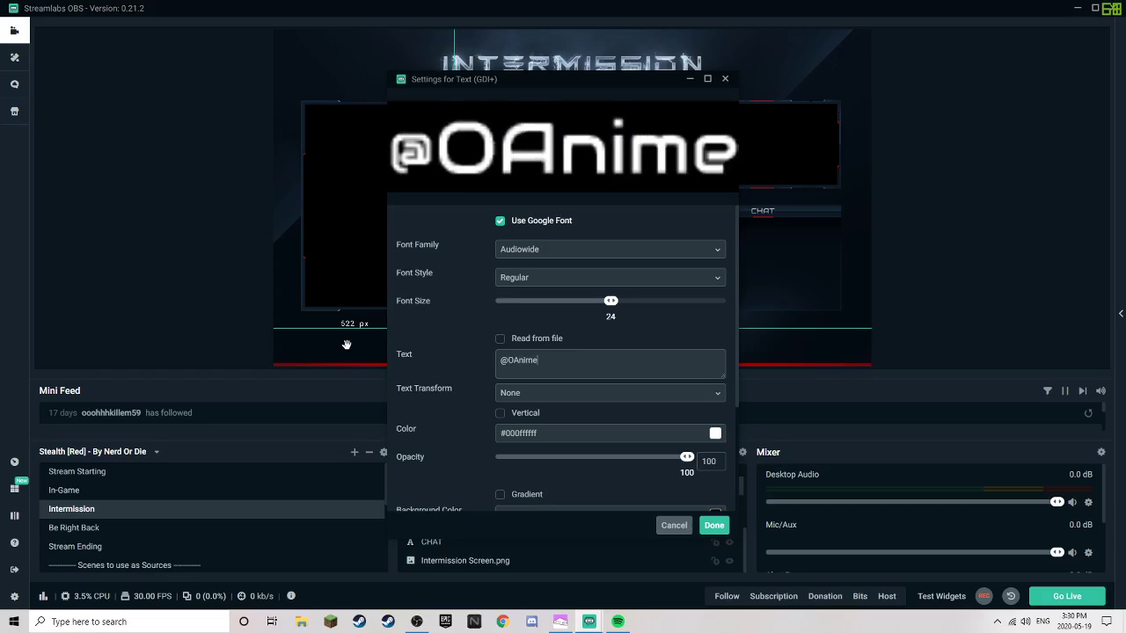
click(713, 526)
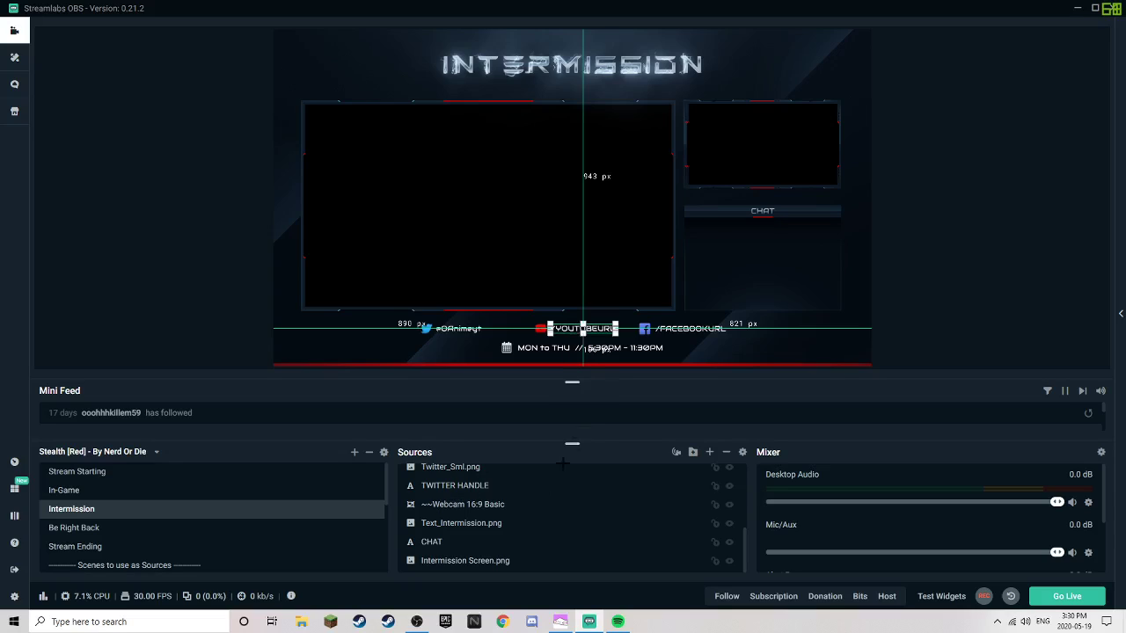
Replace the YouTube URL placeholder with the streamer's YouTube channel name.
click(594, 331)
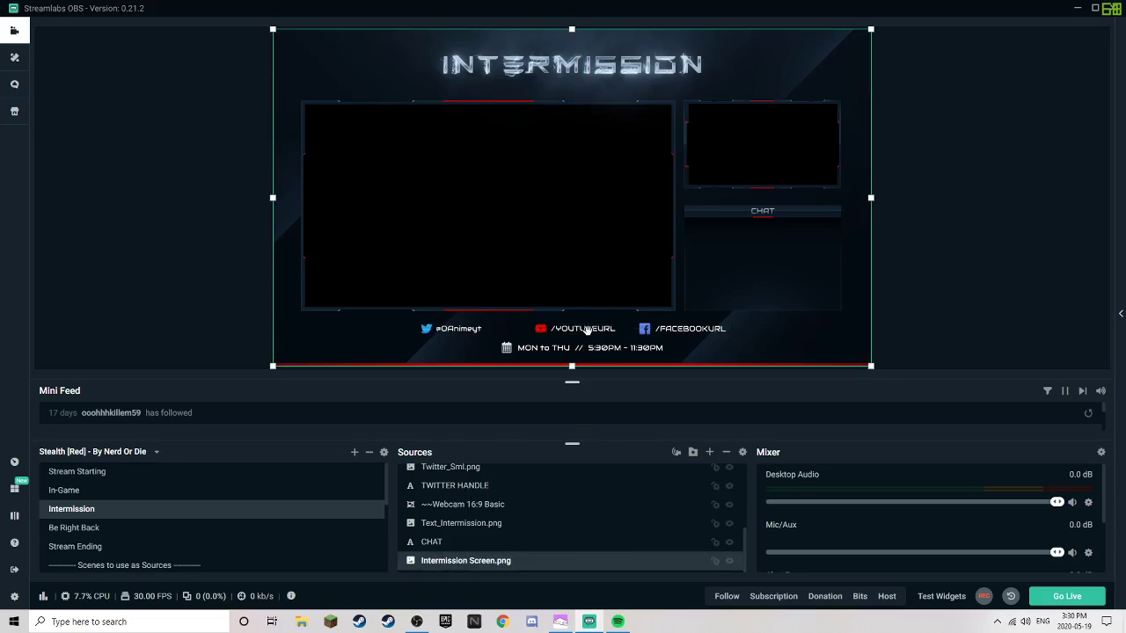
click(575, 329)
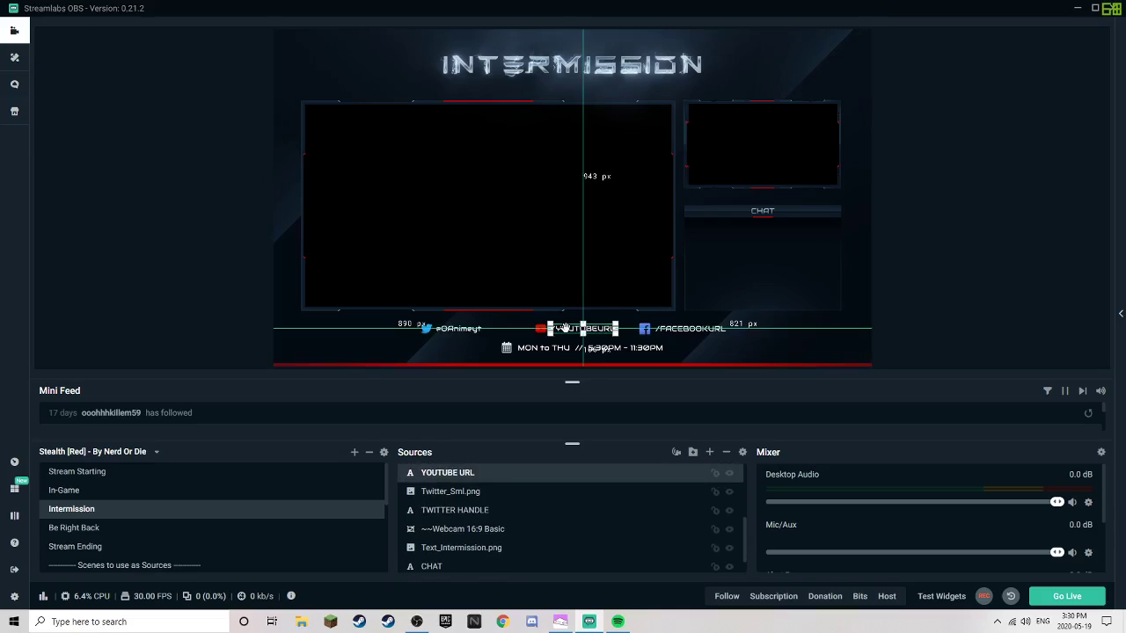
double_click(461, 476)
triple_click(545, 360)
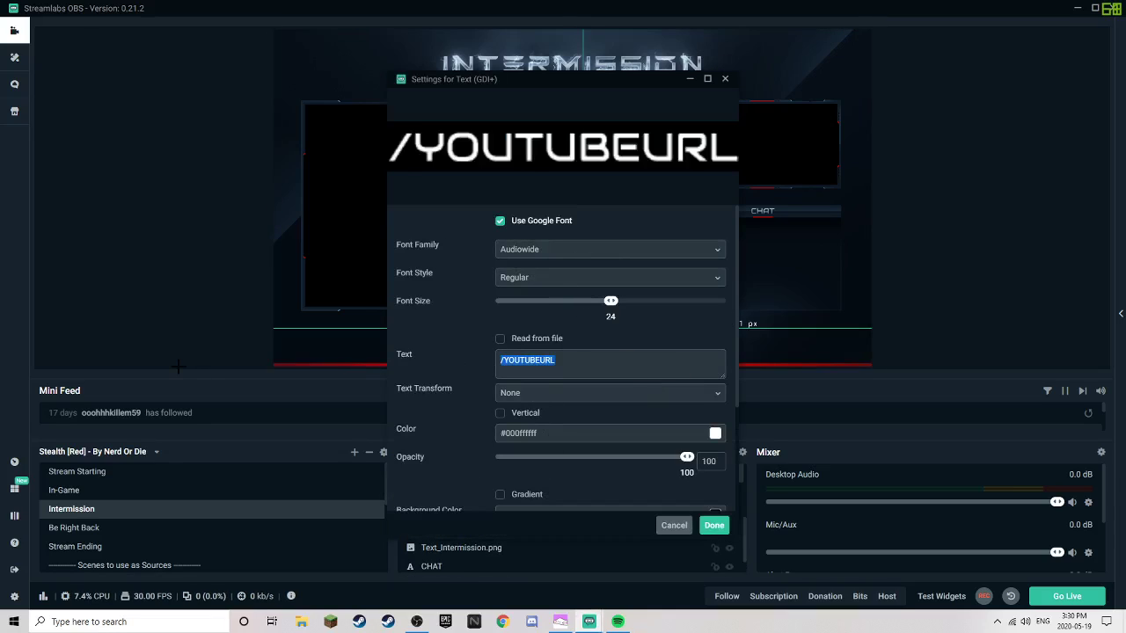
text(?)
key(BackSpace)
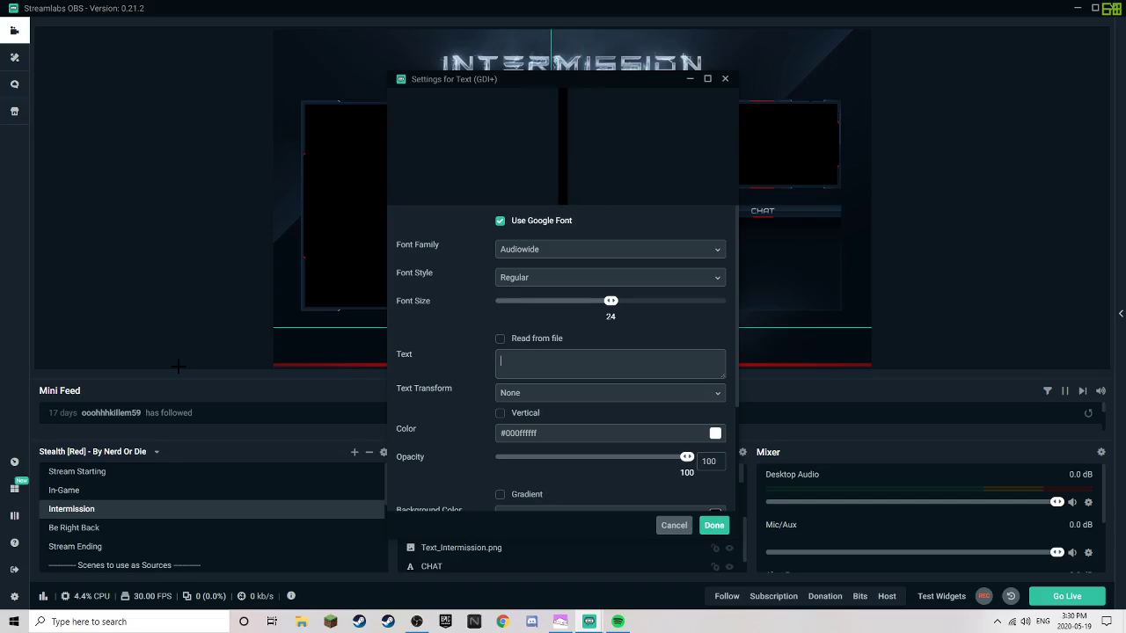
text(/sc)
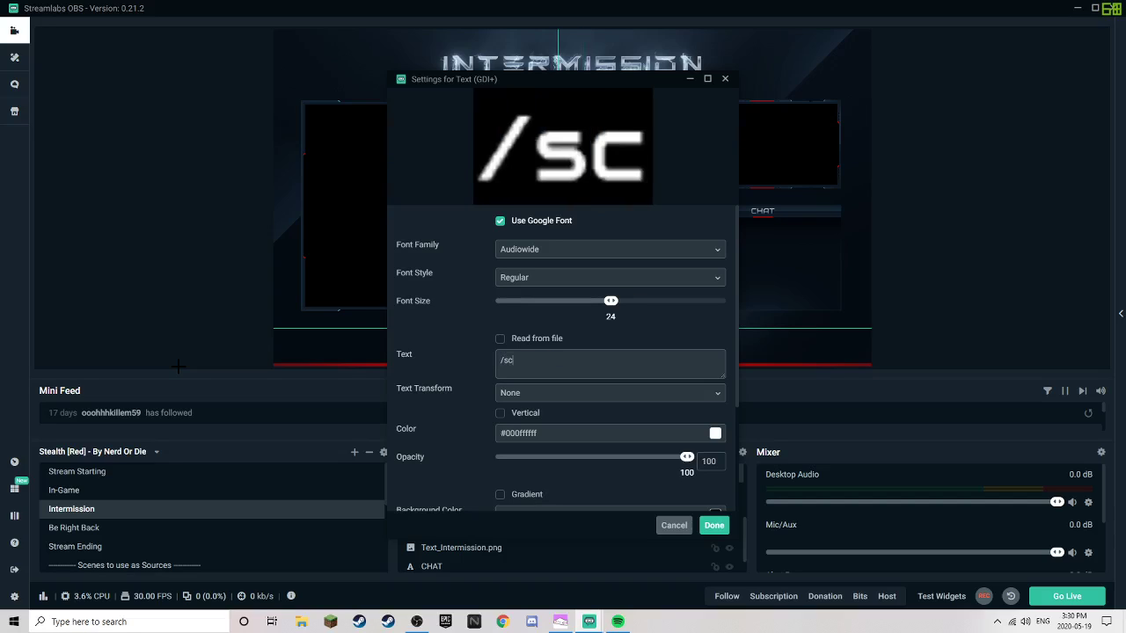
text(arce tv)
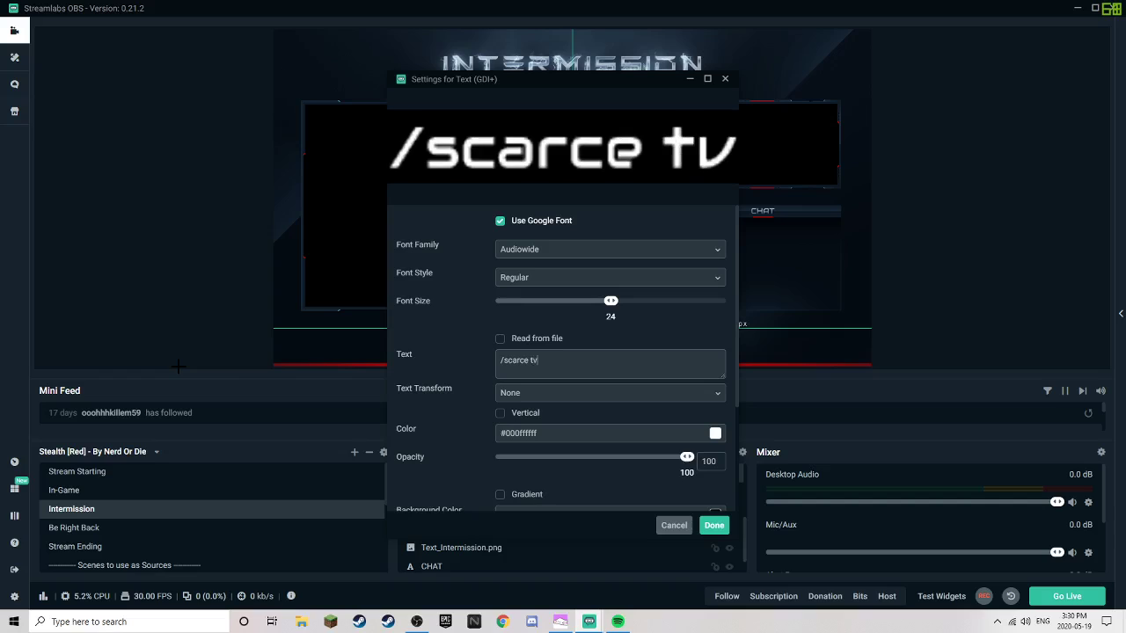
click(719, 525)
Clear the placeholder text from the Facebook URL source.
click(690, 330)
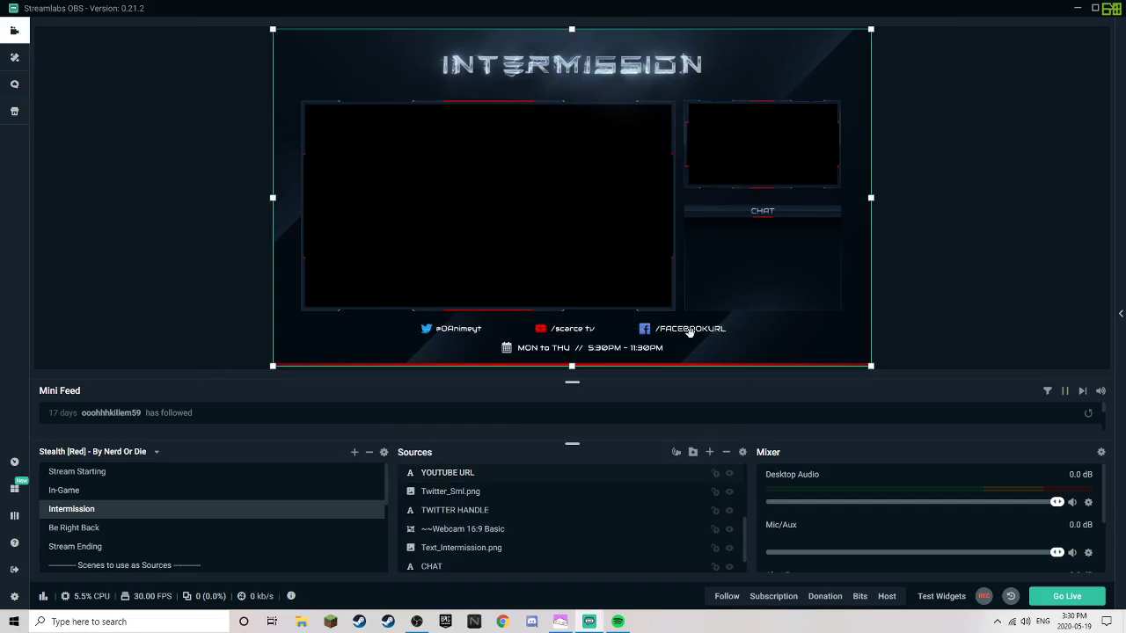
drag(689, 330, 662, 331)
double_click(453, 472)
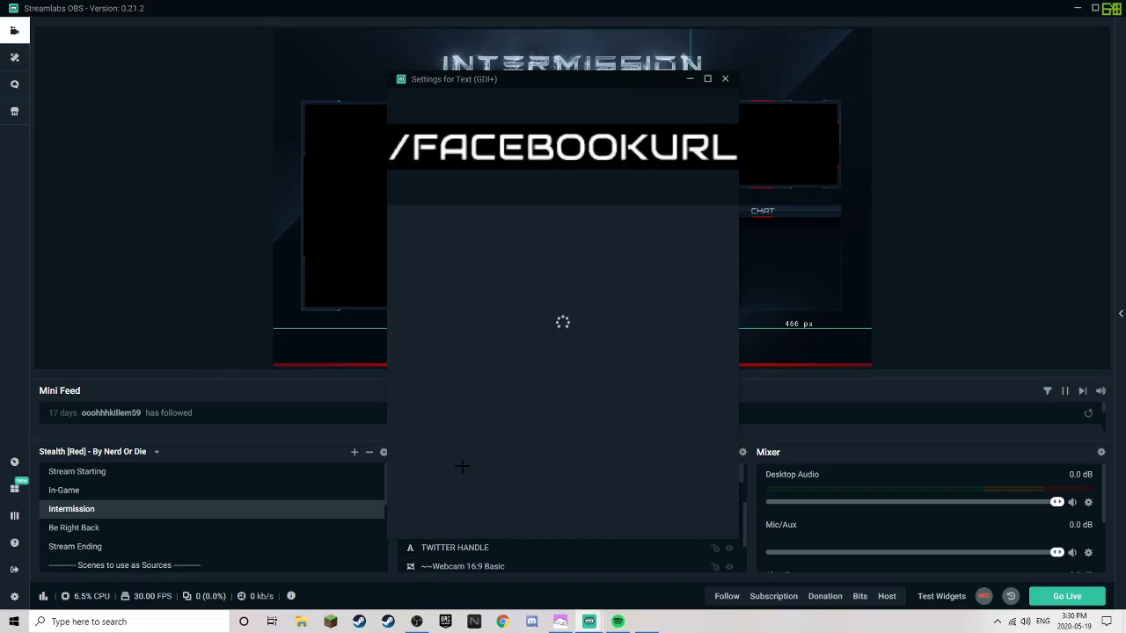
click(429, 355)
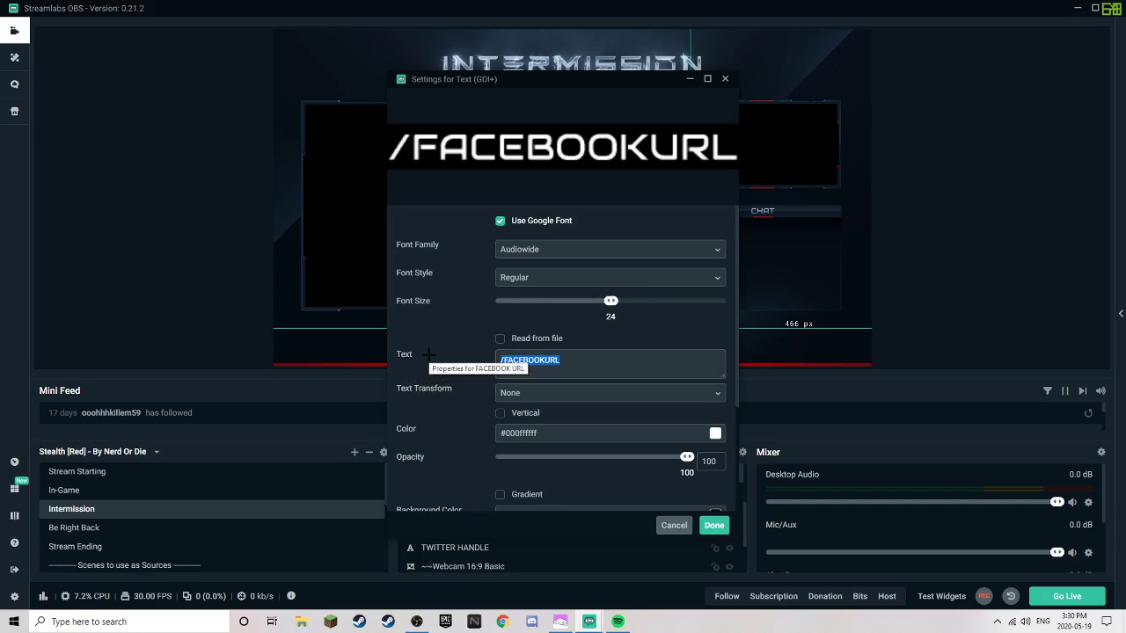
key(BackSpace)
click(714, 525)
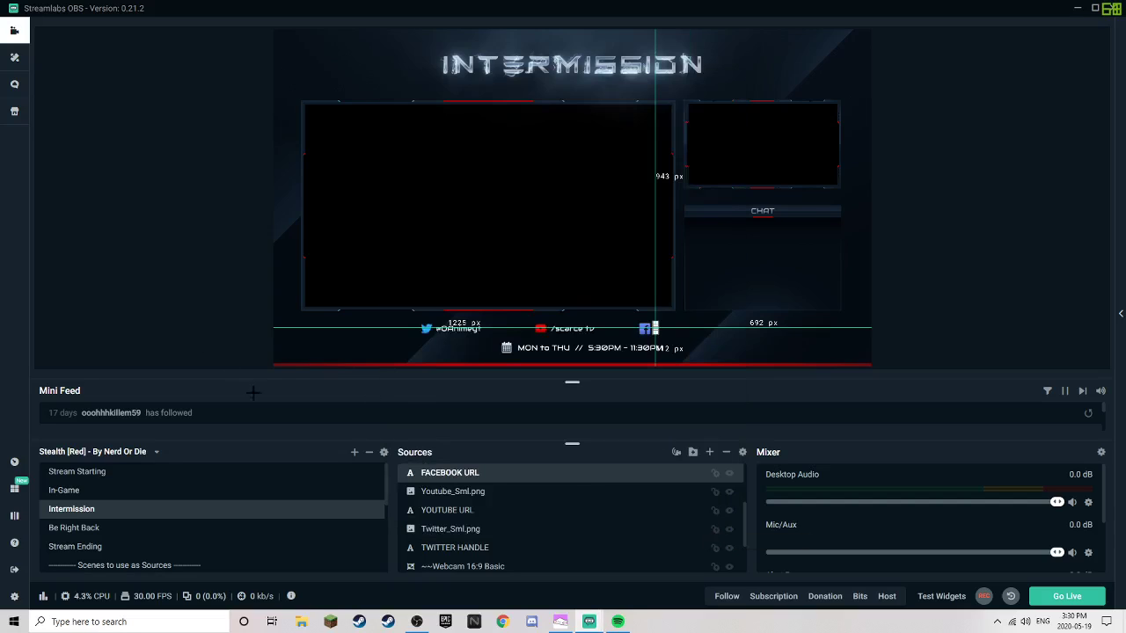
Switch to the Be Right Back scene and select its Twitter handle text on the canvas.
click(86, 531)
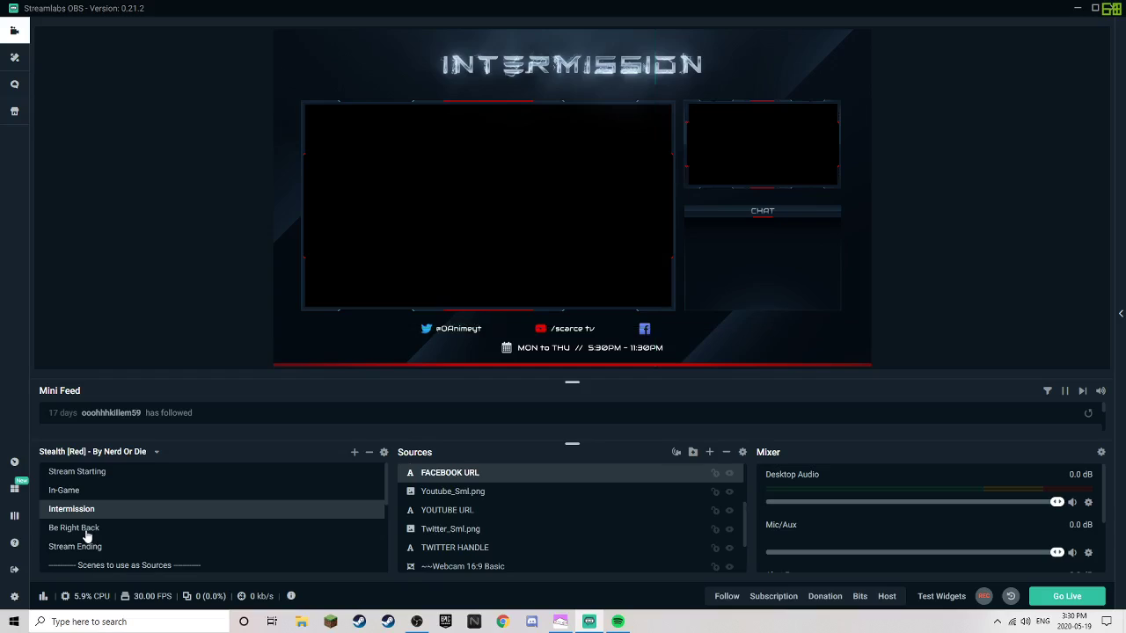
click(536, 267)
click(493, 251)
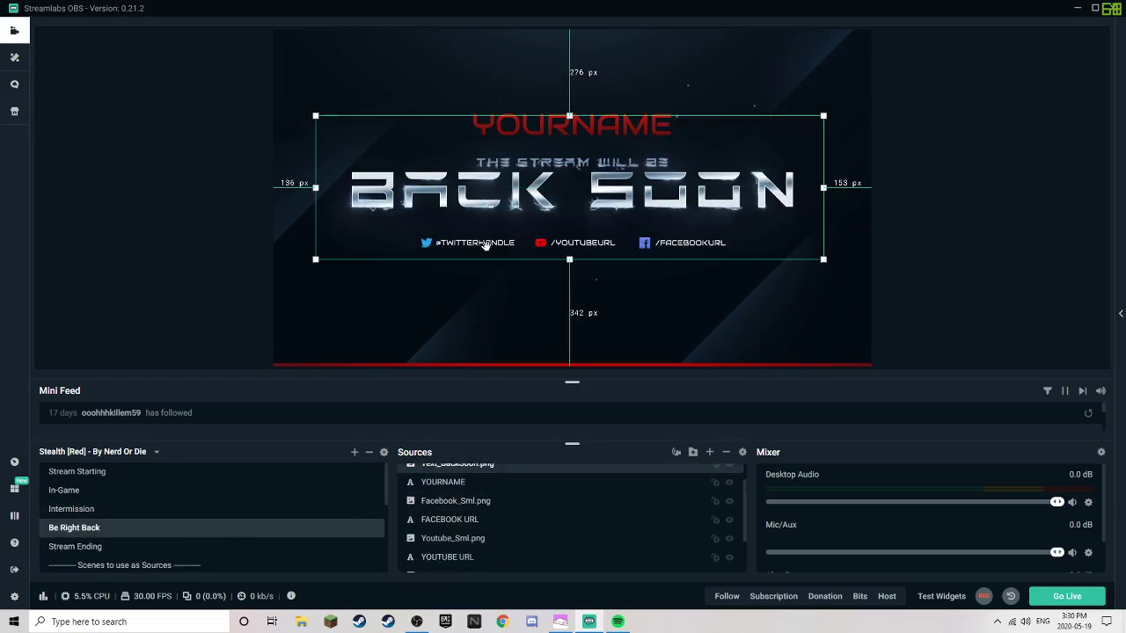
click(485, 245)
double_click(435, 542)
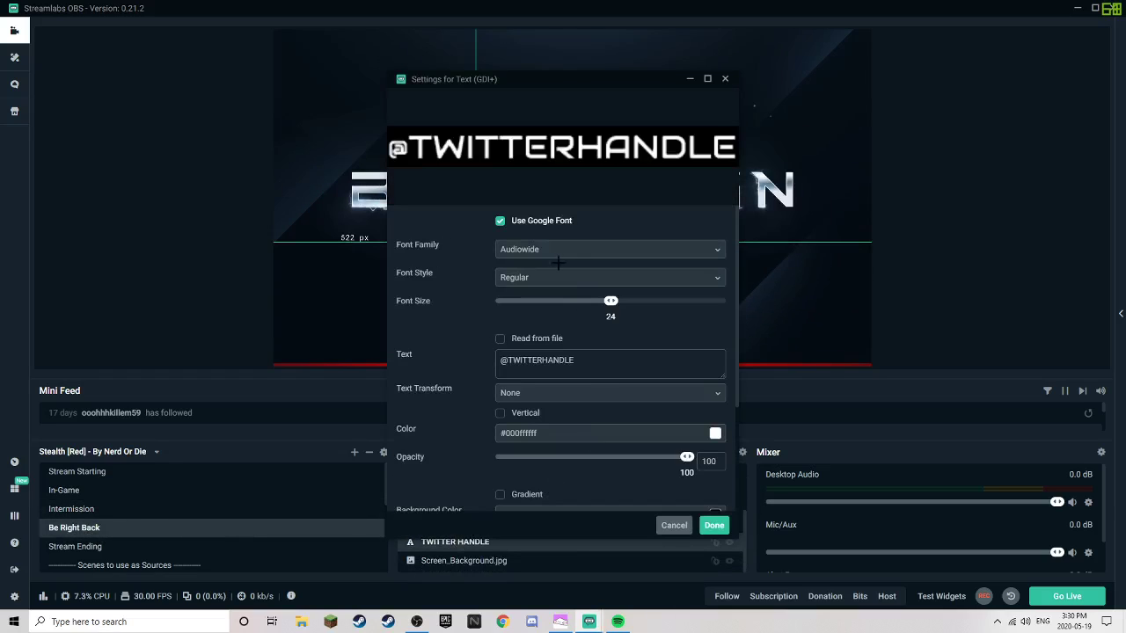
click(563, 361)
key(ctrl+a)
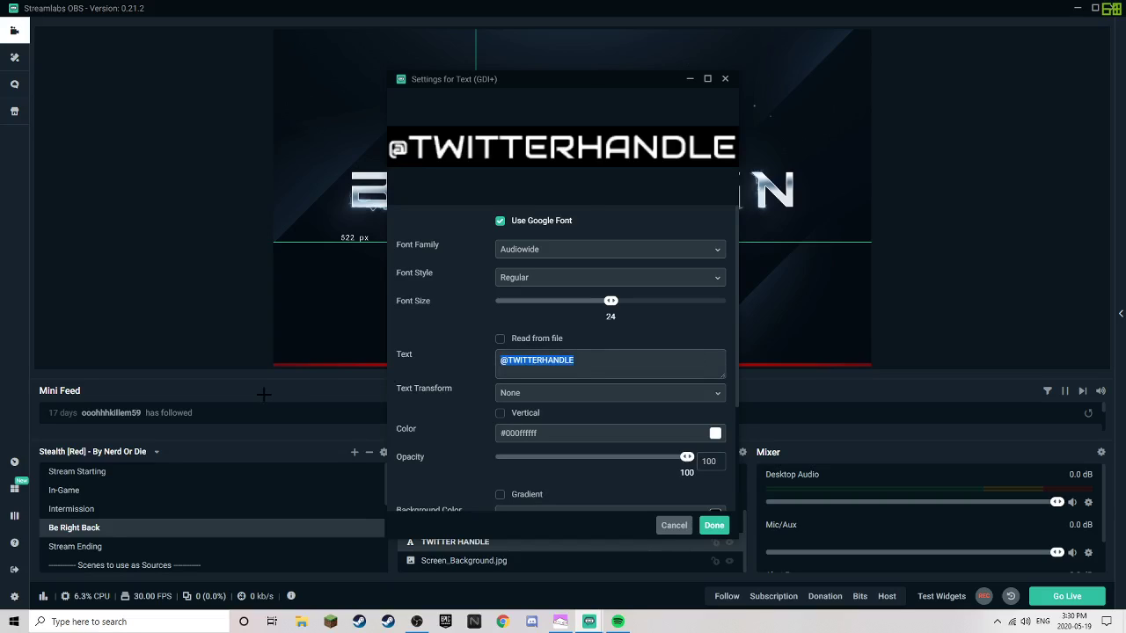
text(@OAnimeyt)
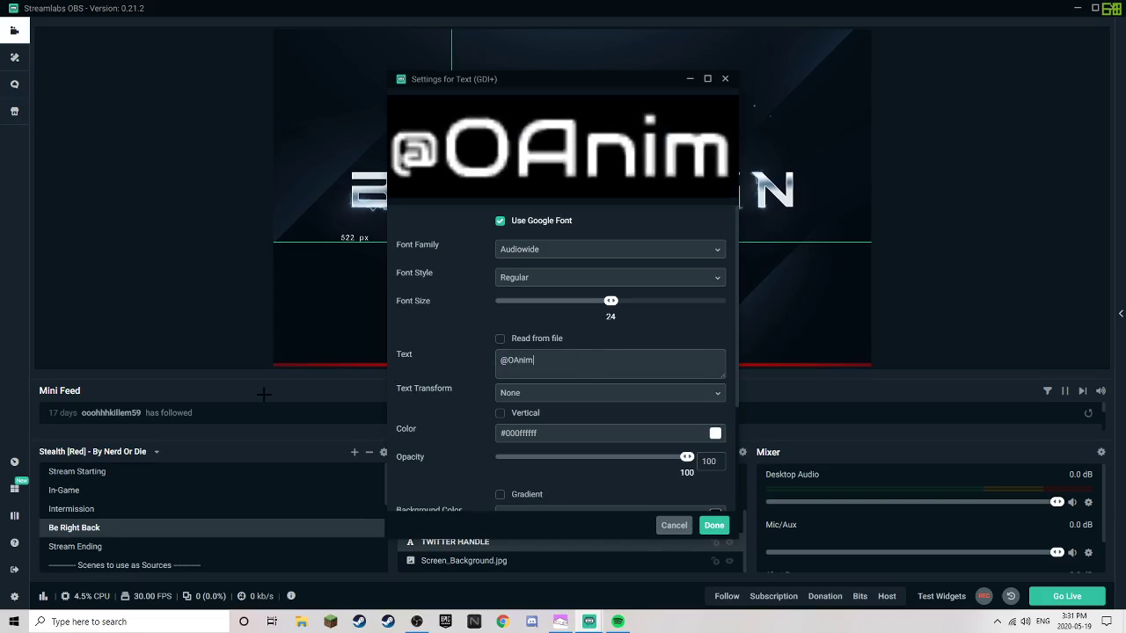
click(704, 525)
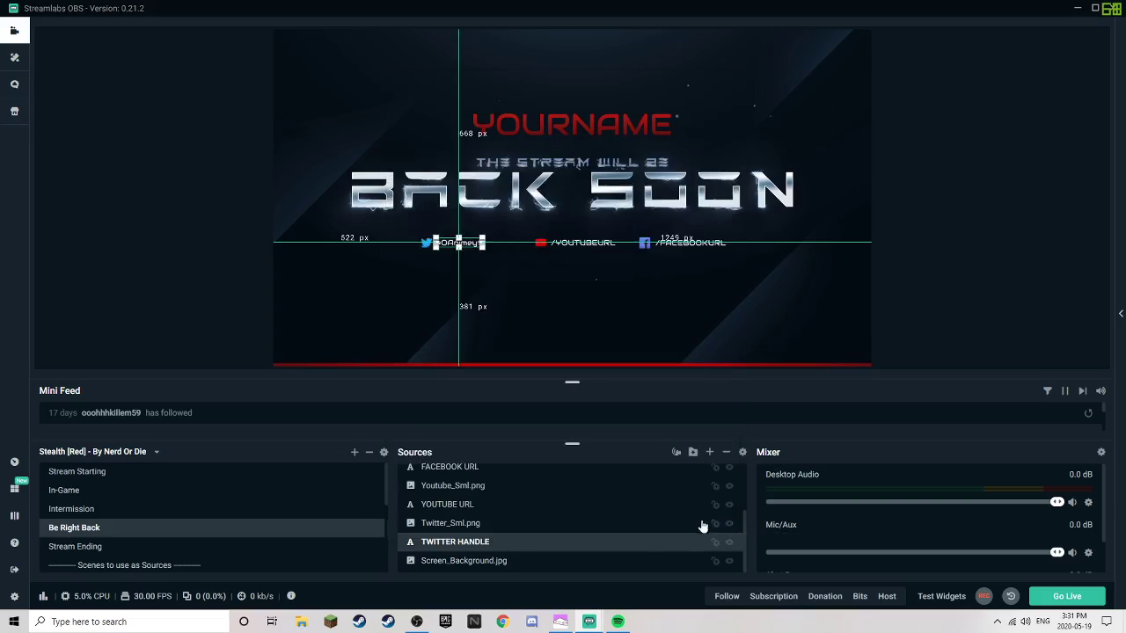
click(535, 231)
click(576, 243)
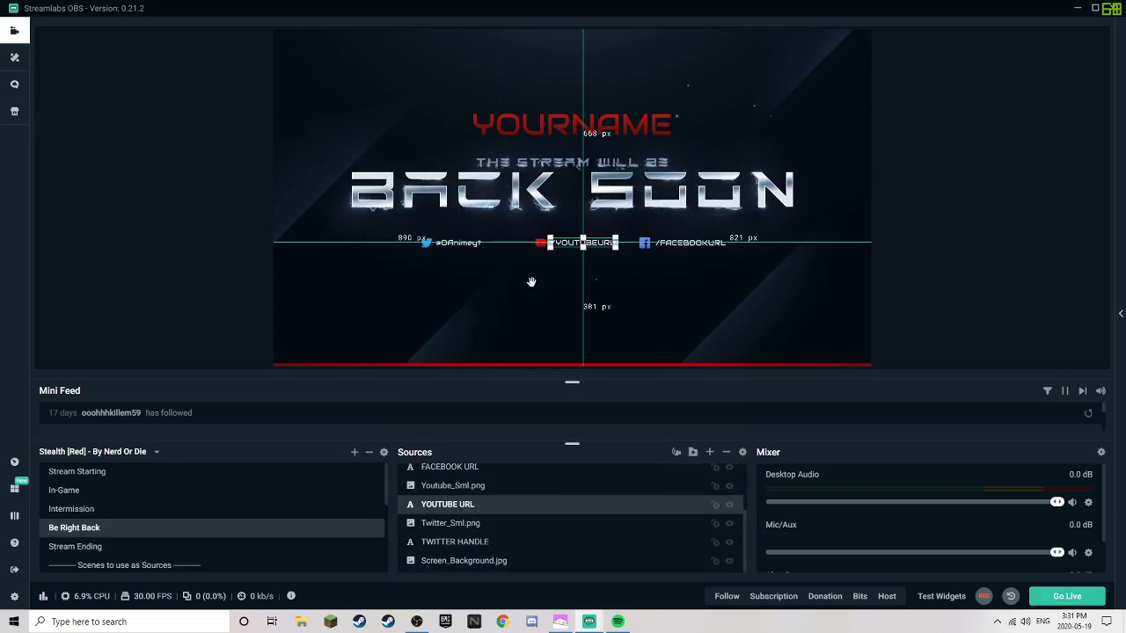
Change the /YOUTUBEURL placeholder text to the channel's YouTube name.
double_click(443, 506)
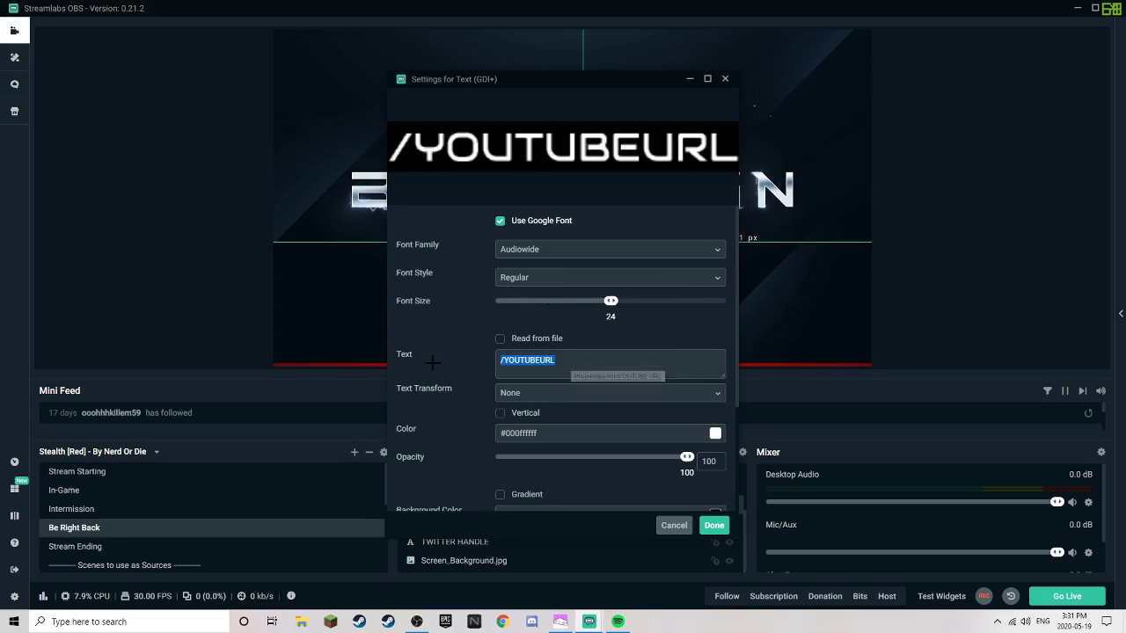
drag(558, 360, 433, 363)
text(?)
key(BackSpace)
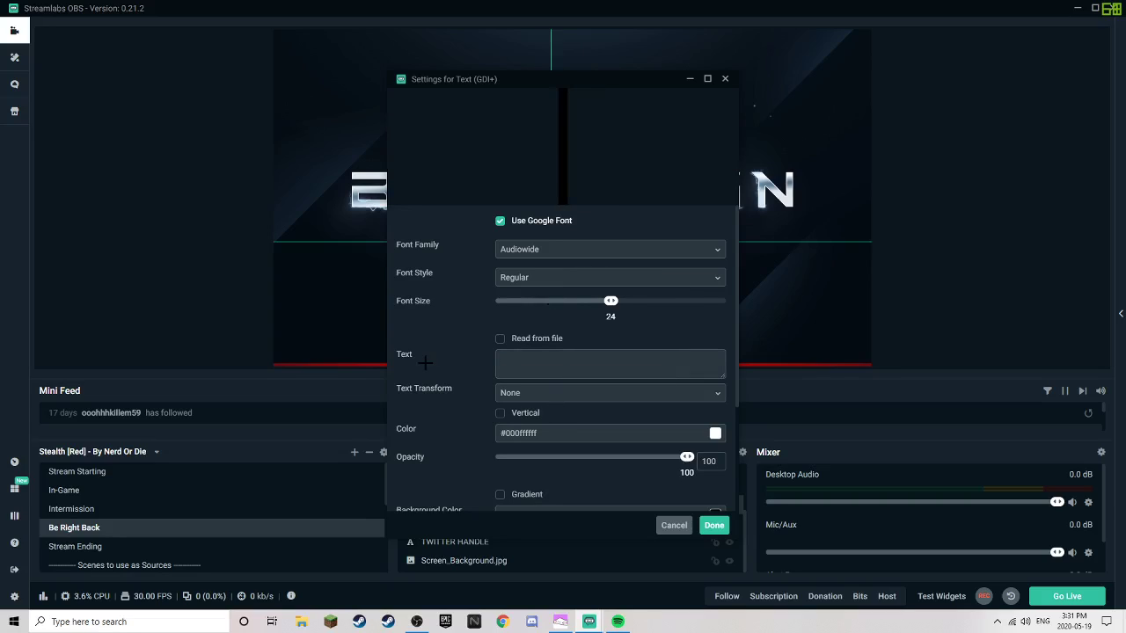
text(/sca)
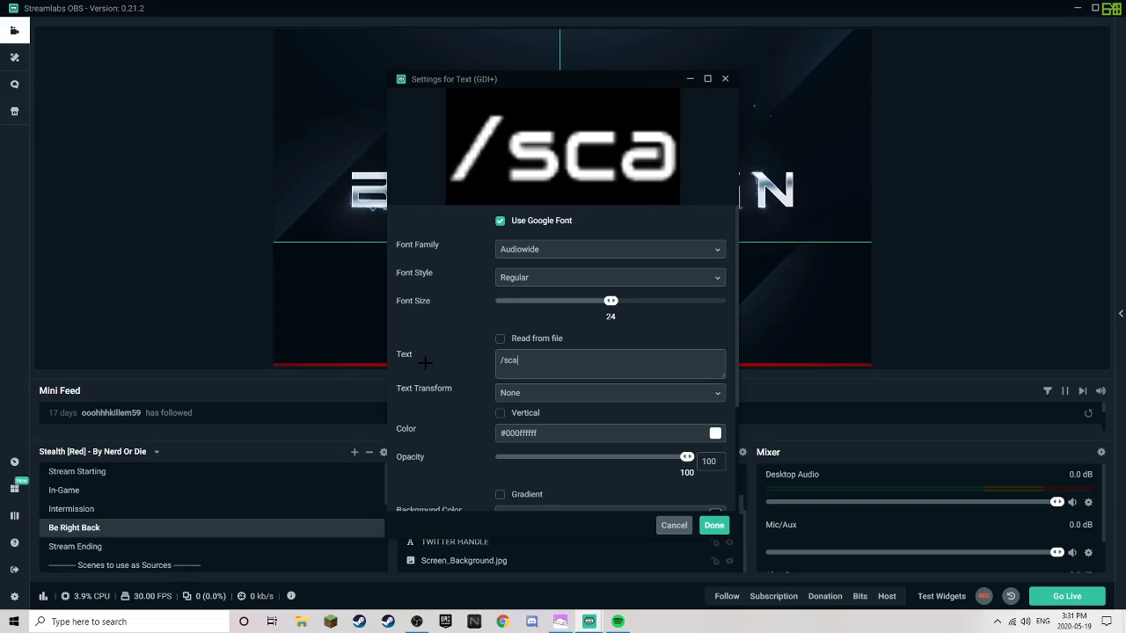
text(rce tv)
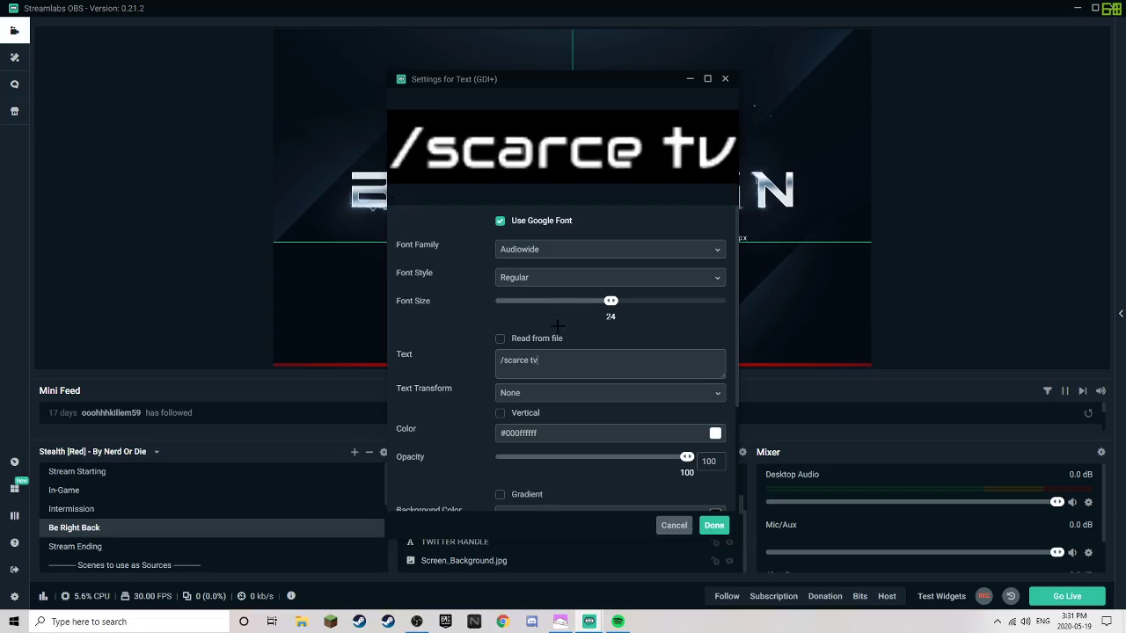
click(714, 525)
Delete the /FACEBOOKURL text so it is empty, then open the Stream Ending scene.
click(688, 243)
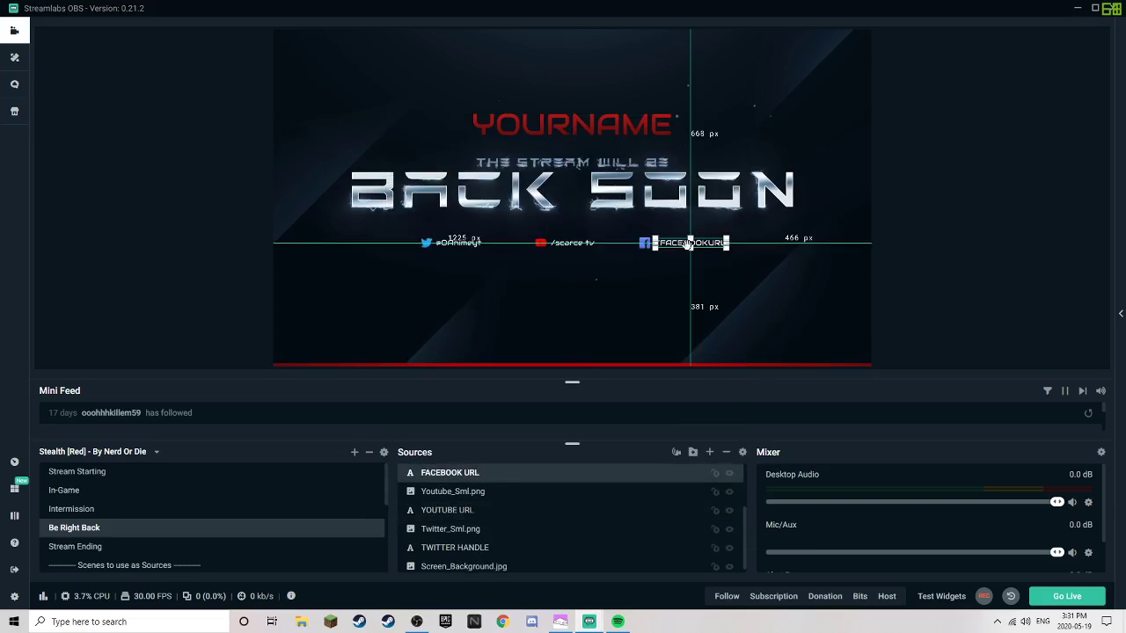
right_click(494, 476)
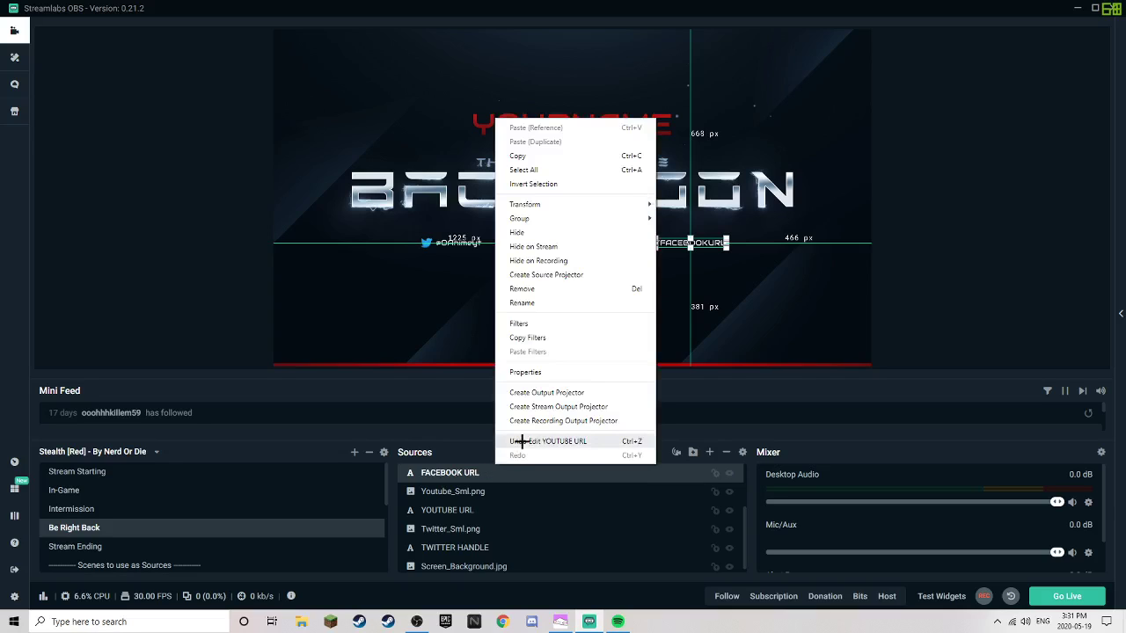
click(439, 470)
scroll(440, 469, up, 1)
double_click(440, 472)
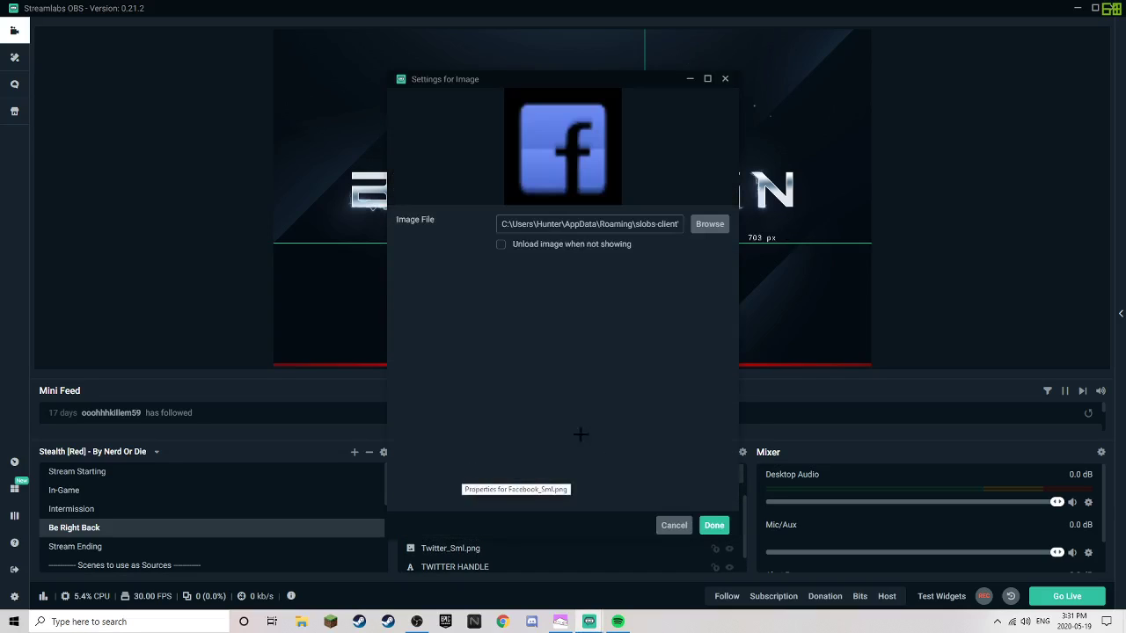
click(714, 525)
double_click(452, 492)
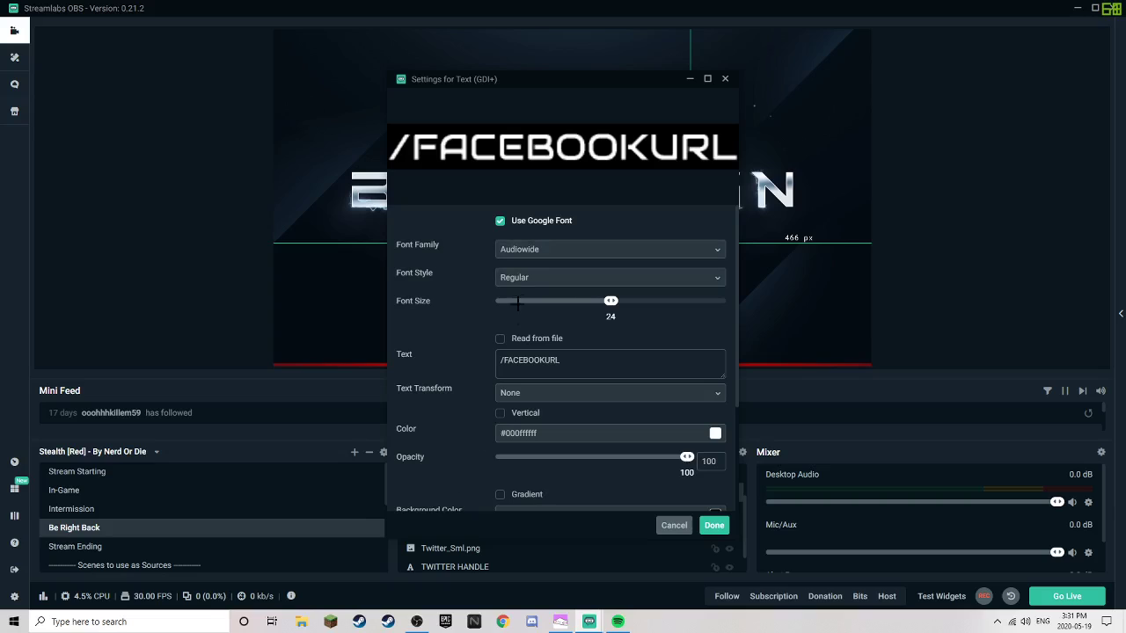
drag(561, 360, 281, 352)
key(BackSpace)
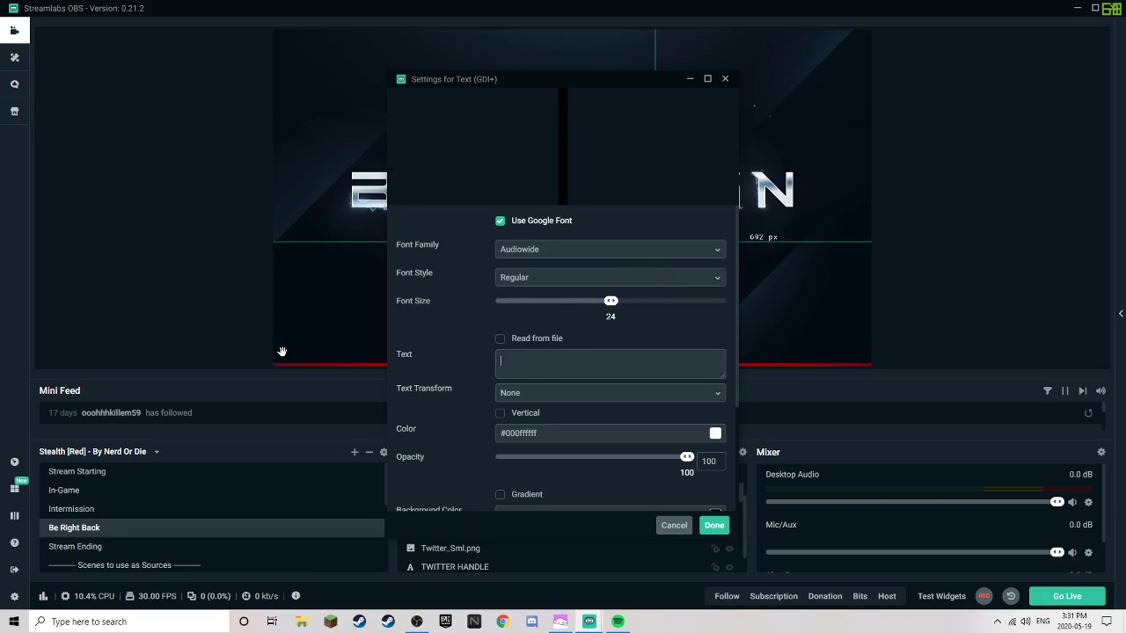
click(714, 525)
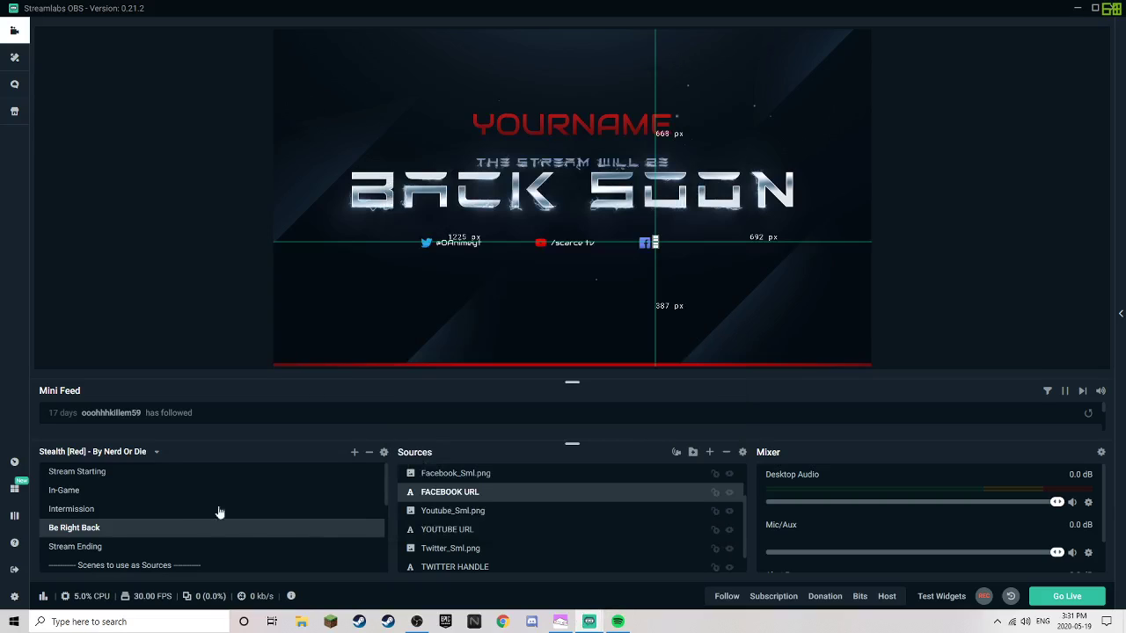
click(128, 547)
Replace the 5:30PM - 11:30PM times with '2:00 to whenever starting sometimes different'.
click(472, 270)
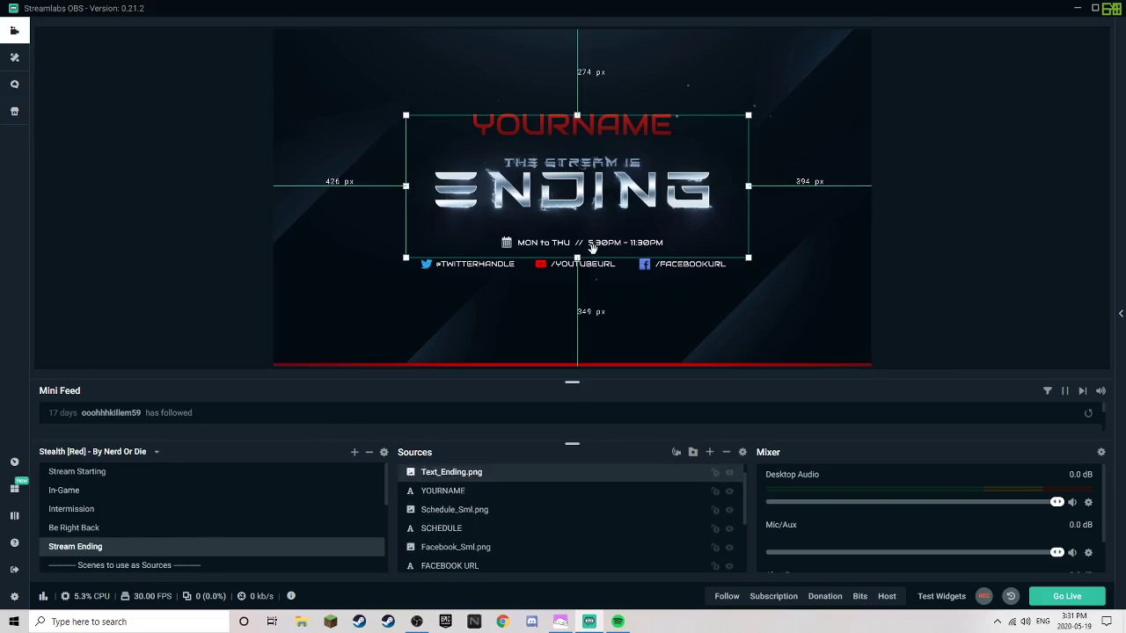
drag(600, 256, 605, 245)
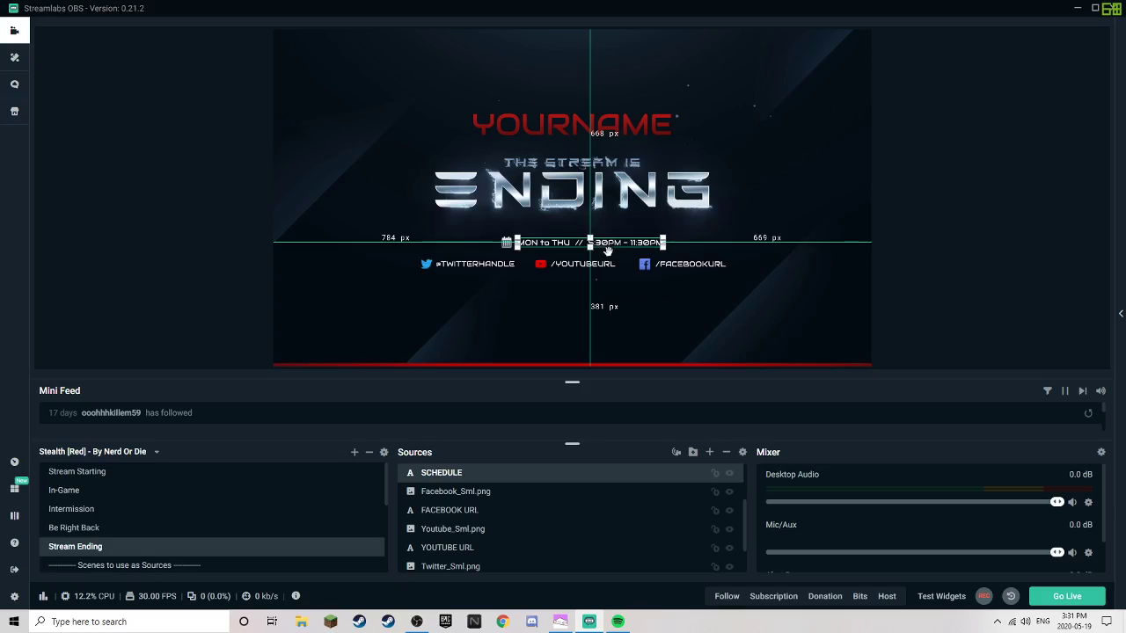
double_click(452, 473)
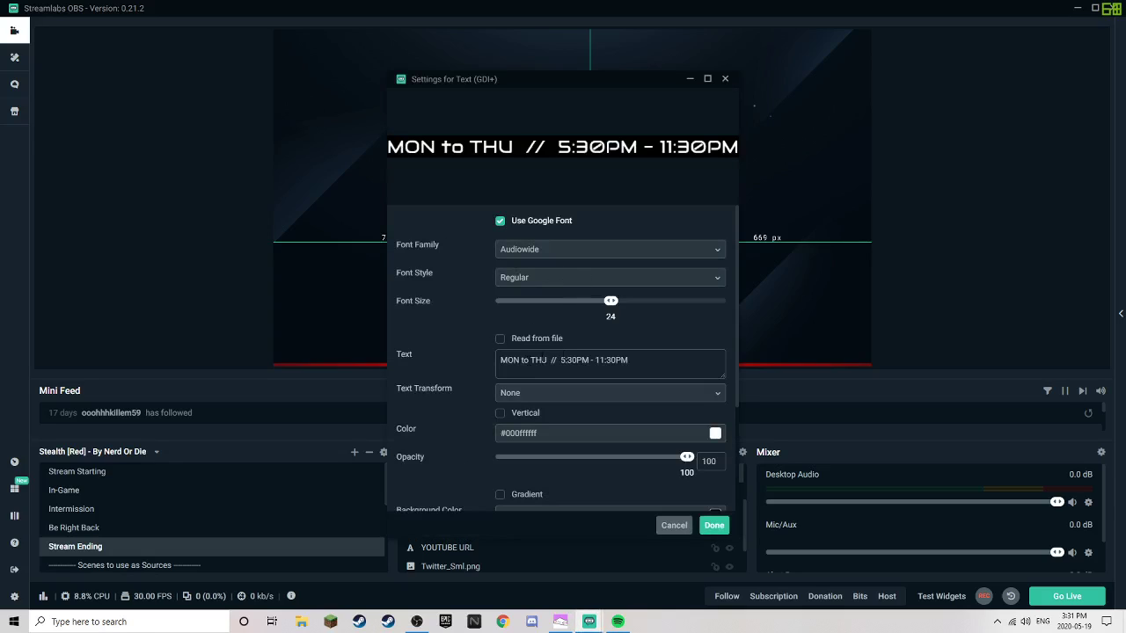
drag(650, 360, 567, 359)
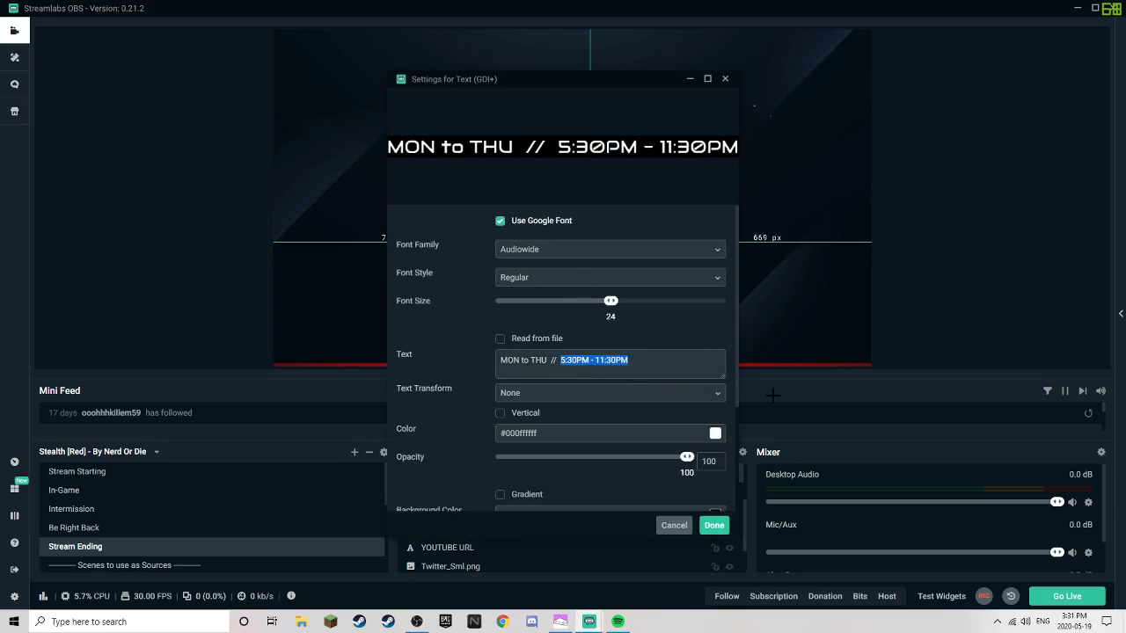
text(2)
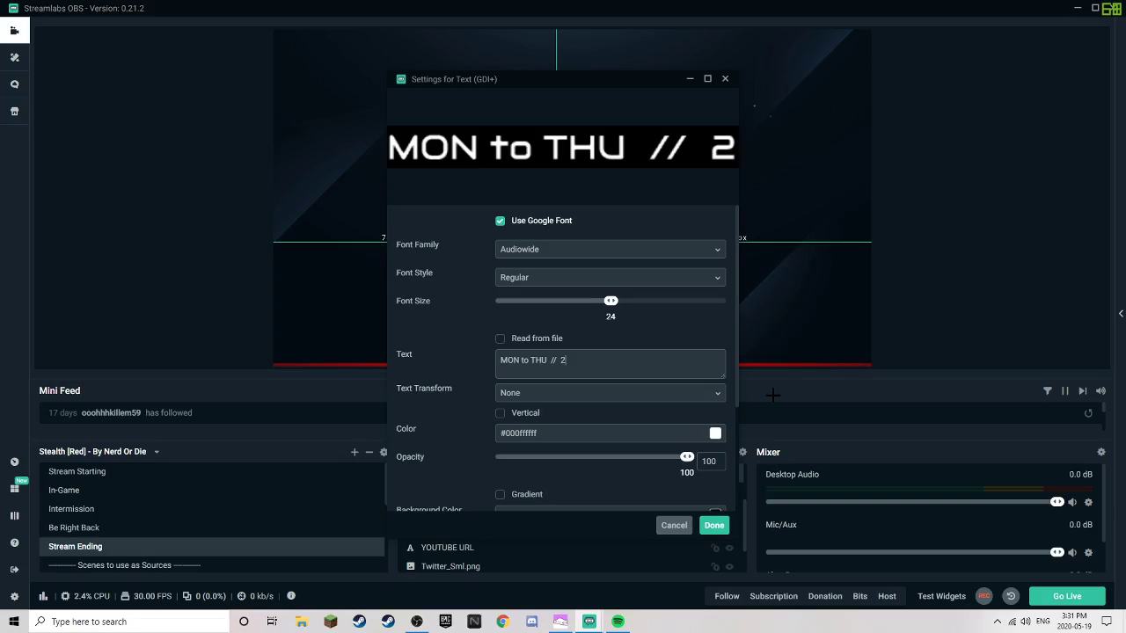
text(:0)
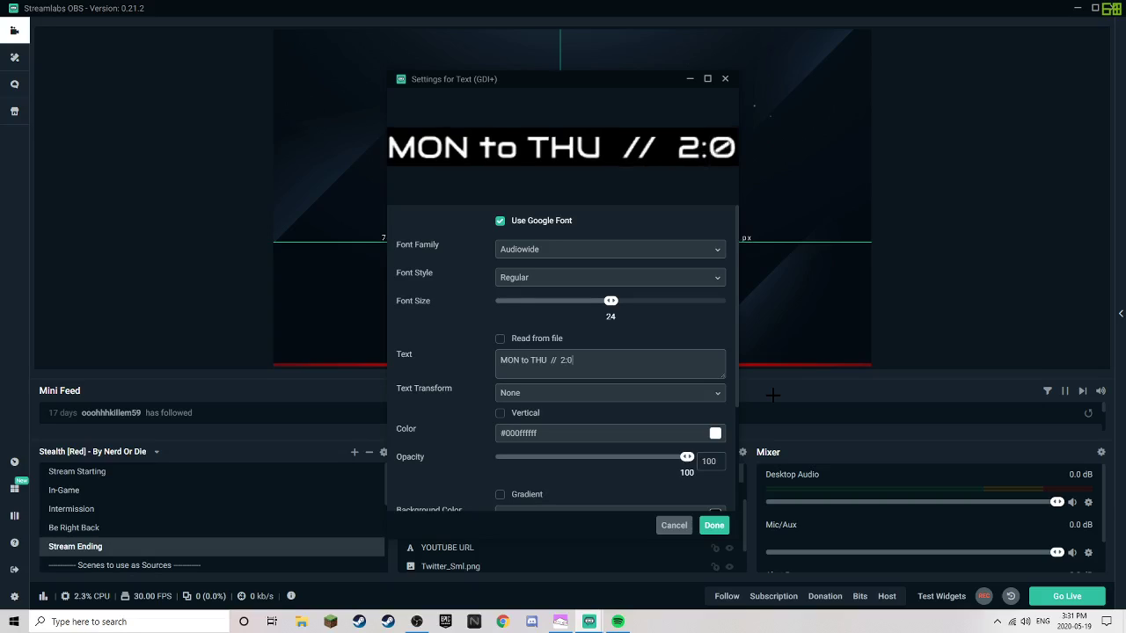
text(0 to whenebe)
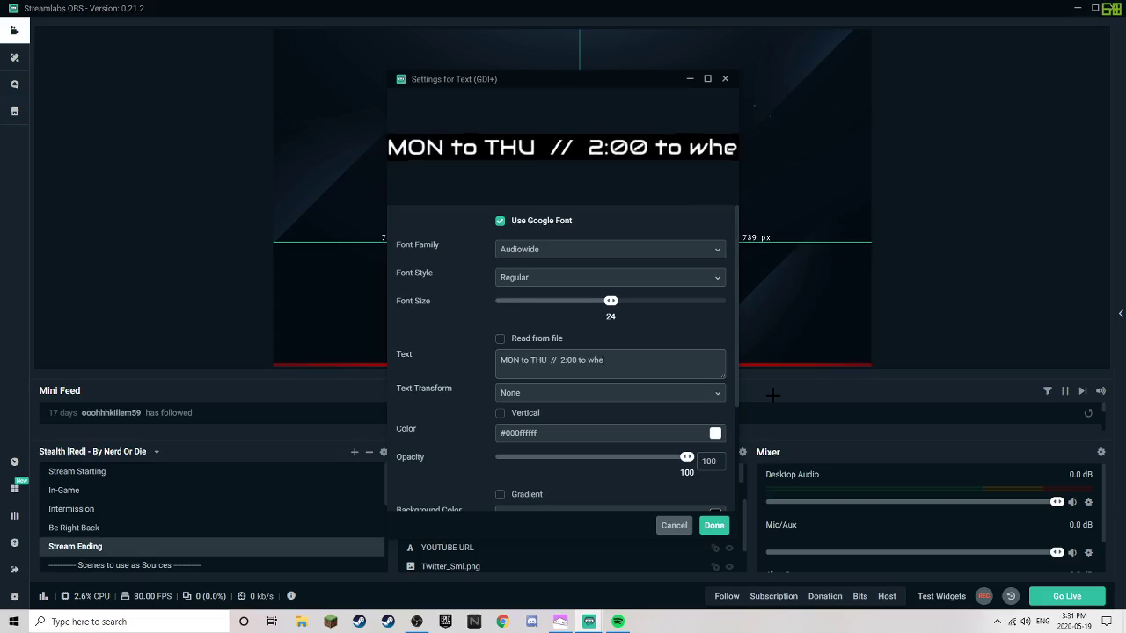
key(BackSpace)
key(BackSpace)
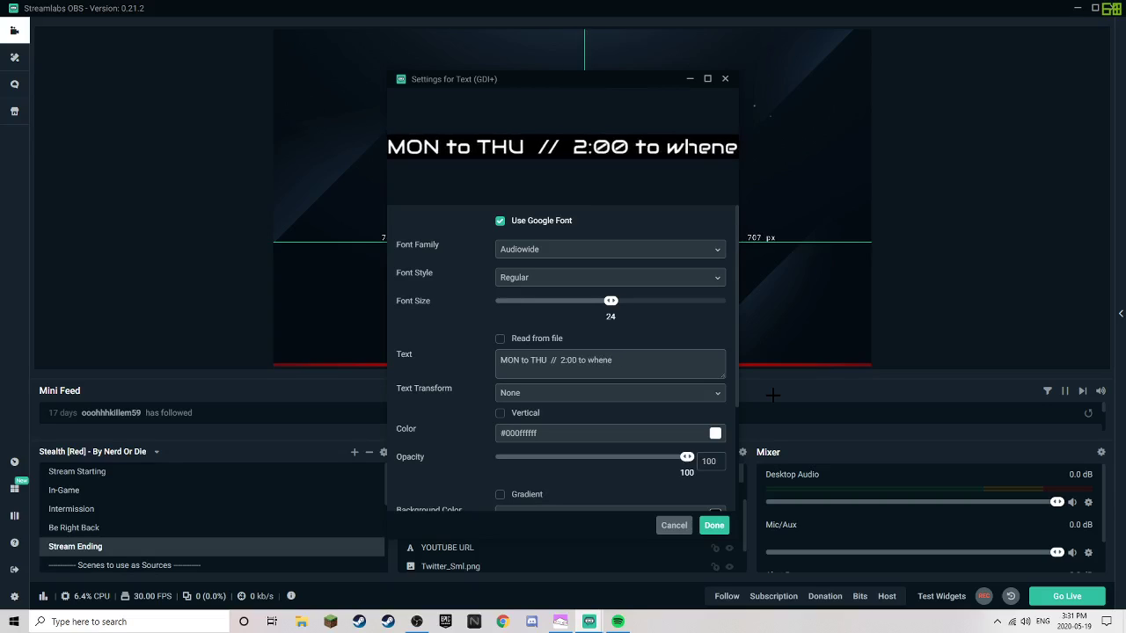
text(ver s)
text(tar)
key(BackSpace)
text(a)
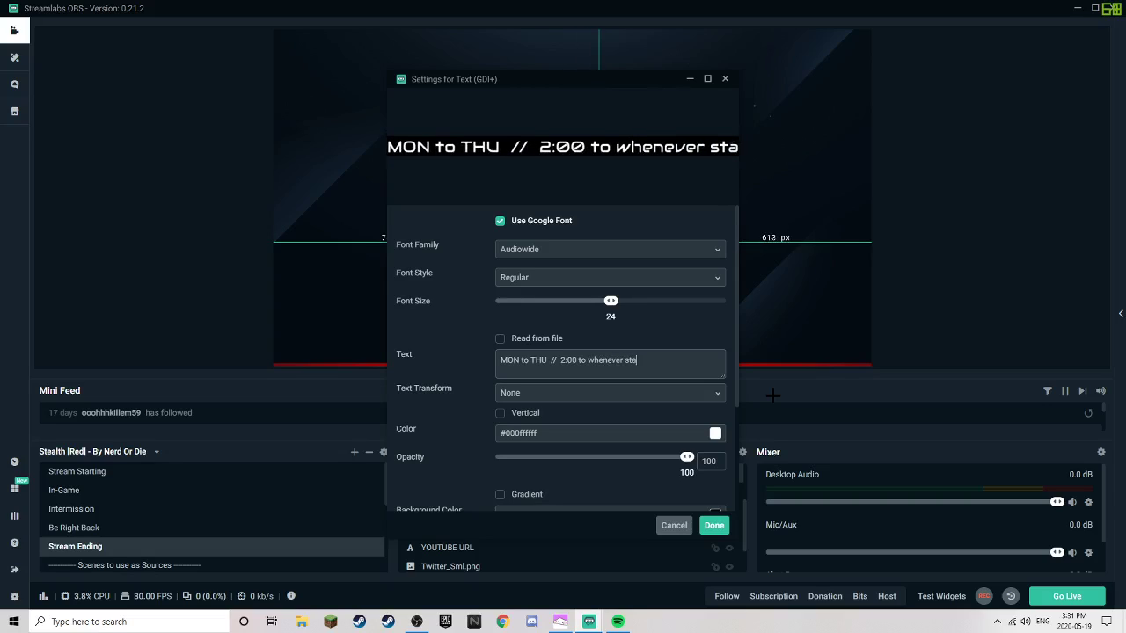
text(rting so)
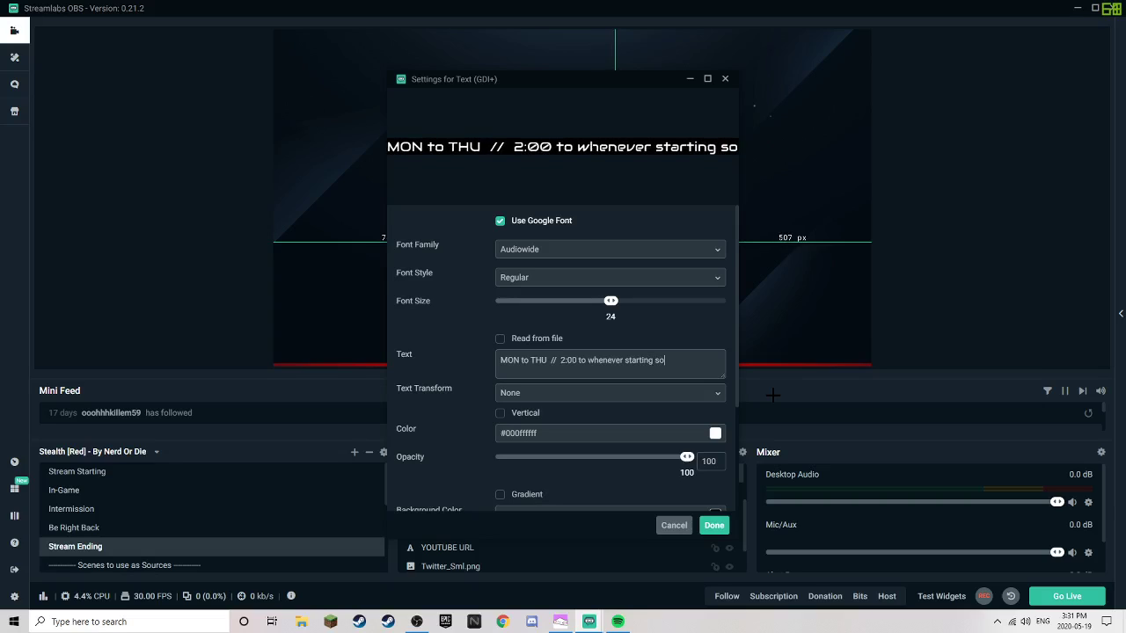
text(metimes)
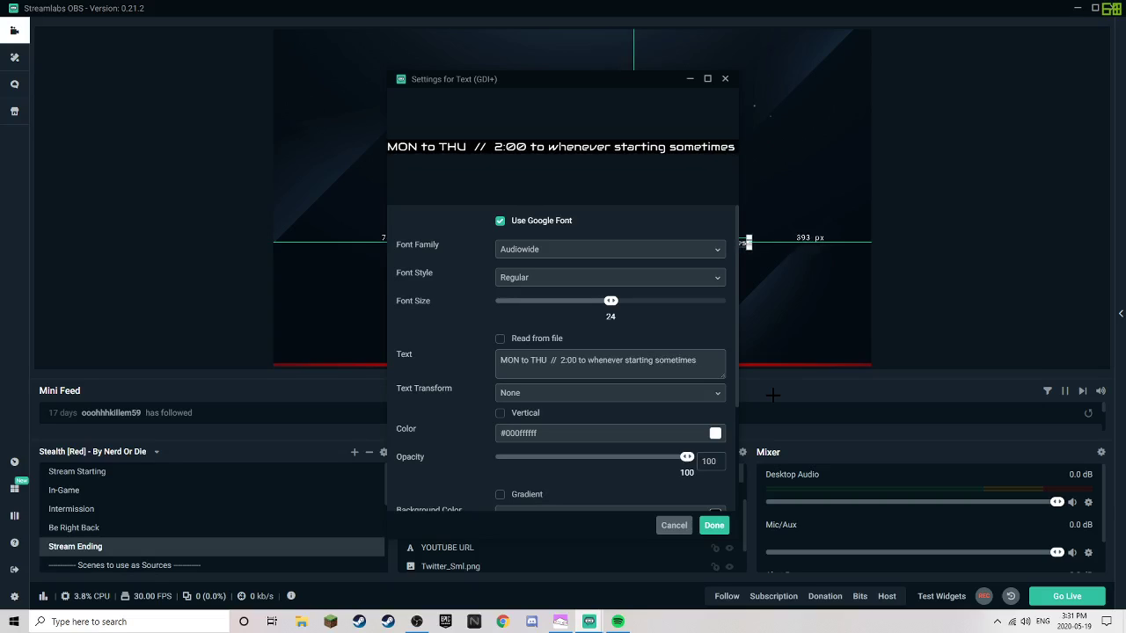
text( different)
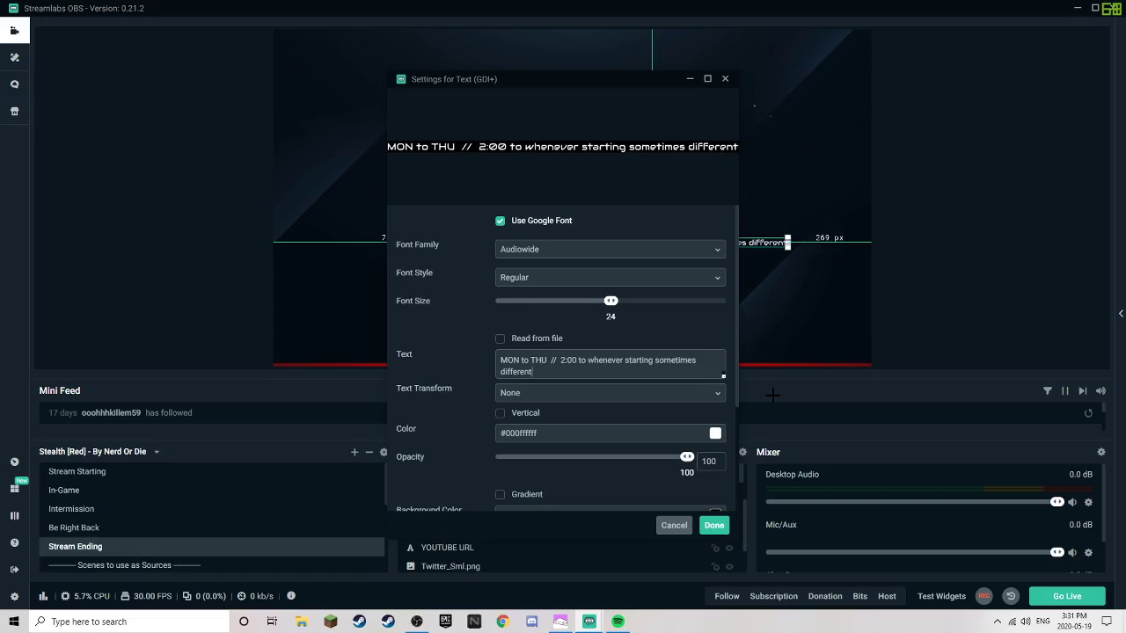
click(715, 525)
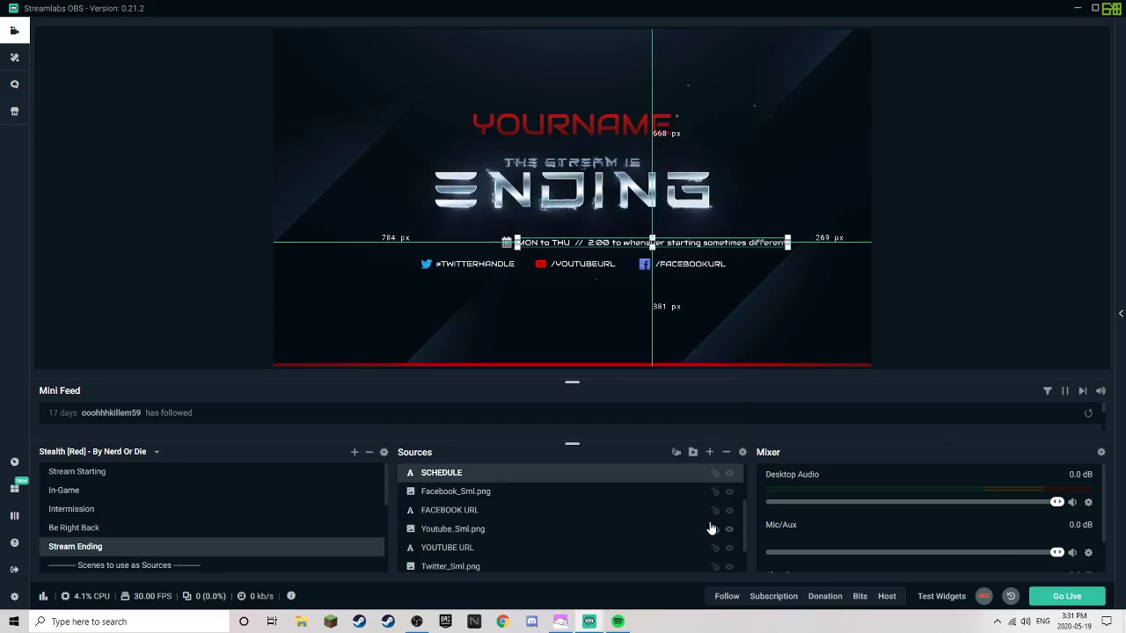
click(725, 319)
Select the schedule text line and shift it slightly left.
click(612, 247)
click(611, 248)
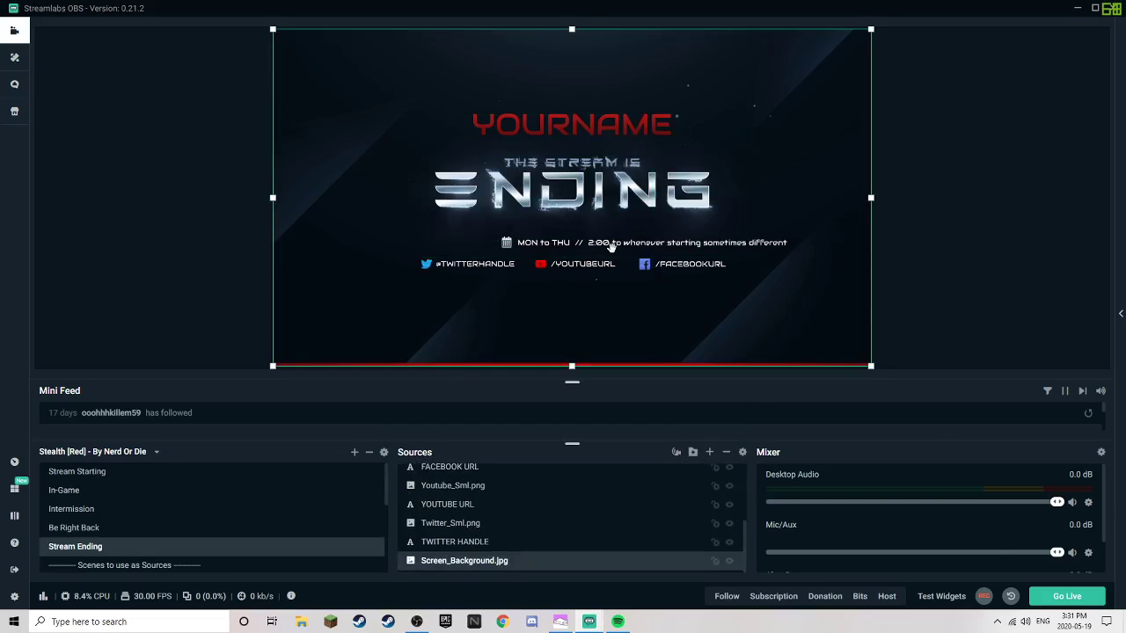
click(611, 246)
click(612, 246)
click(612, 246)
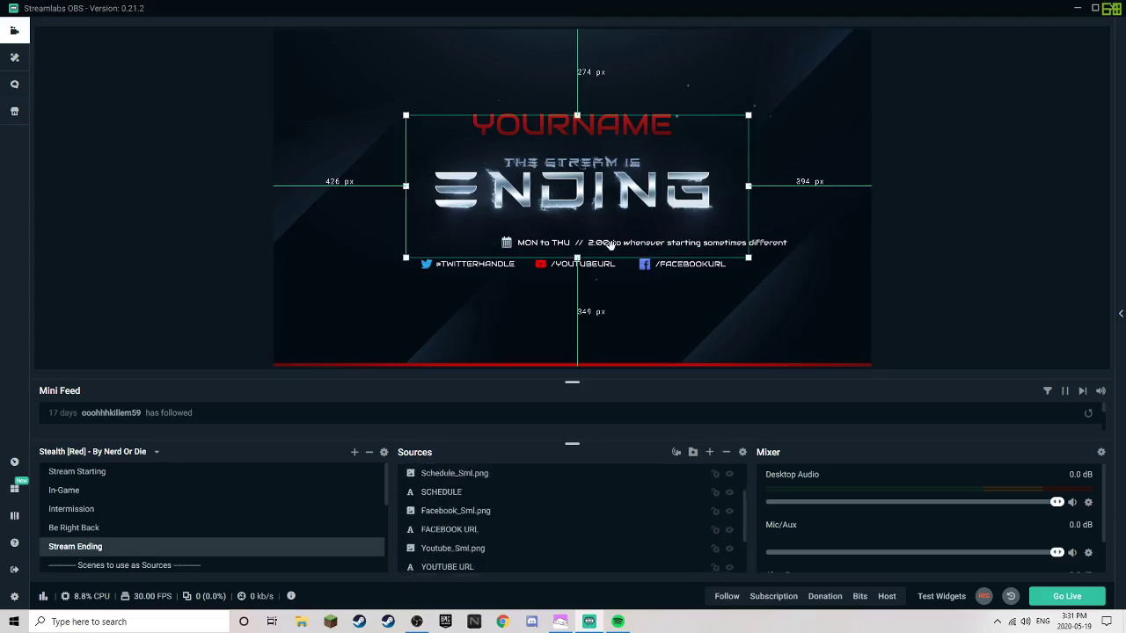
click(611, 247)
drag(611, 246, 466, 242)
Select the calendar icon, then the YouTube URL and Twitter handle text on the canvas.
click(505, 244)
click(505, 244)
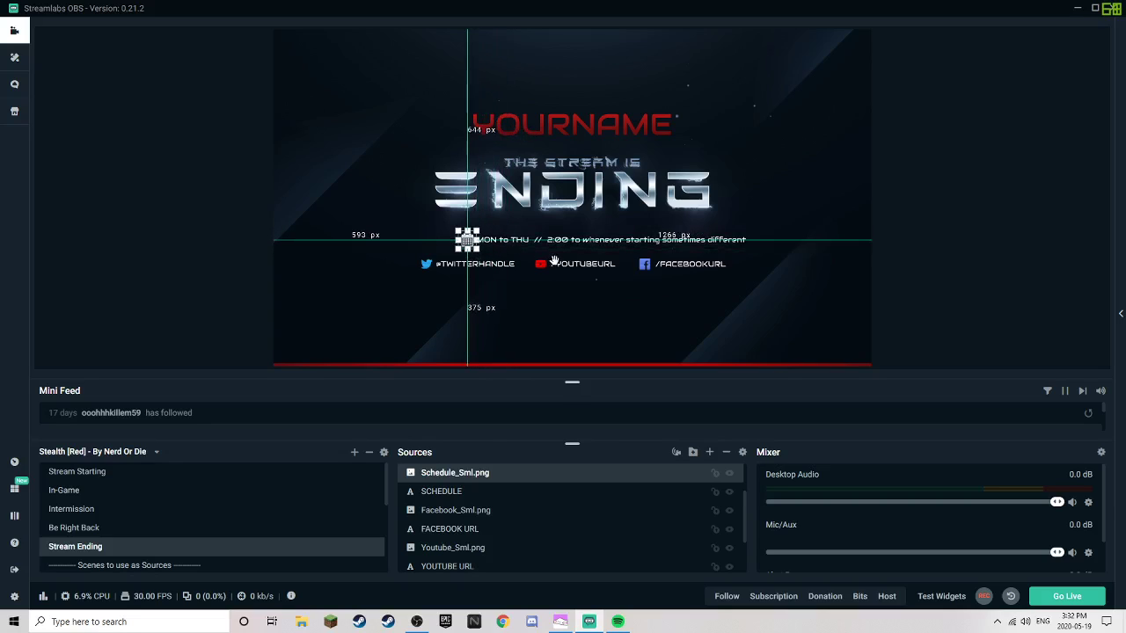
click(554, 260)
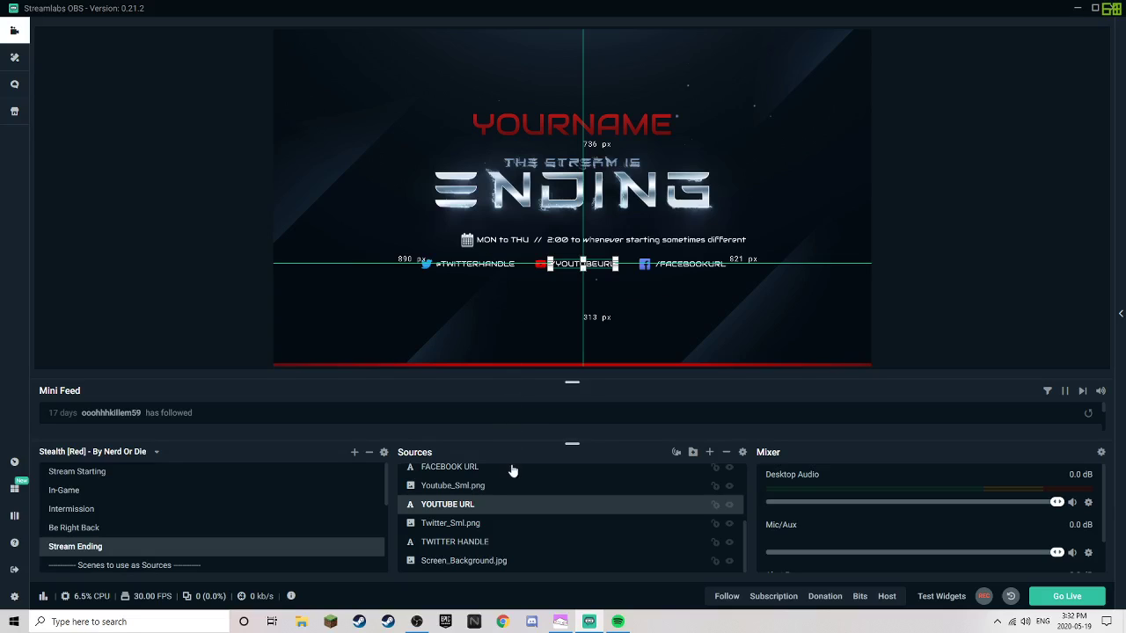
click(457, 263)
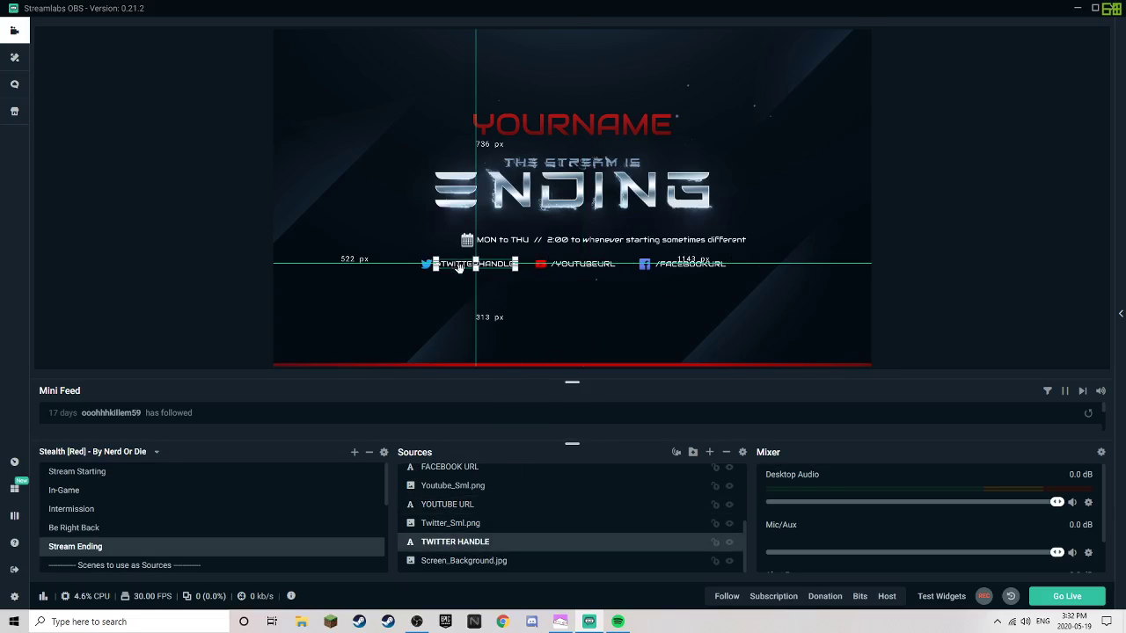
click(458, 267)
click(458, 267)
Replace the Stream Ending Twitter handle placeholder with the channel's Twitter handle.
double_click(451, 542)
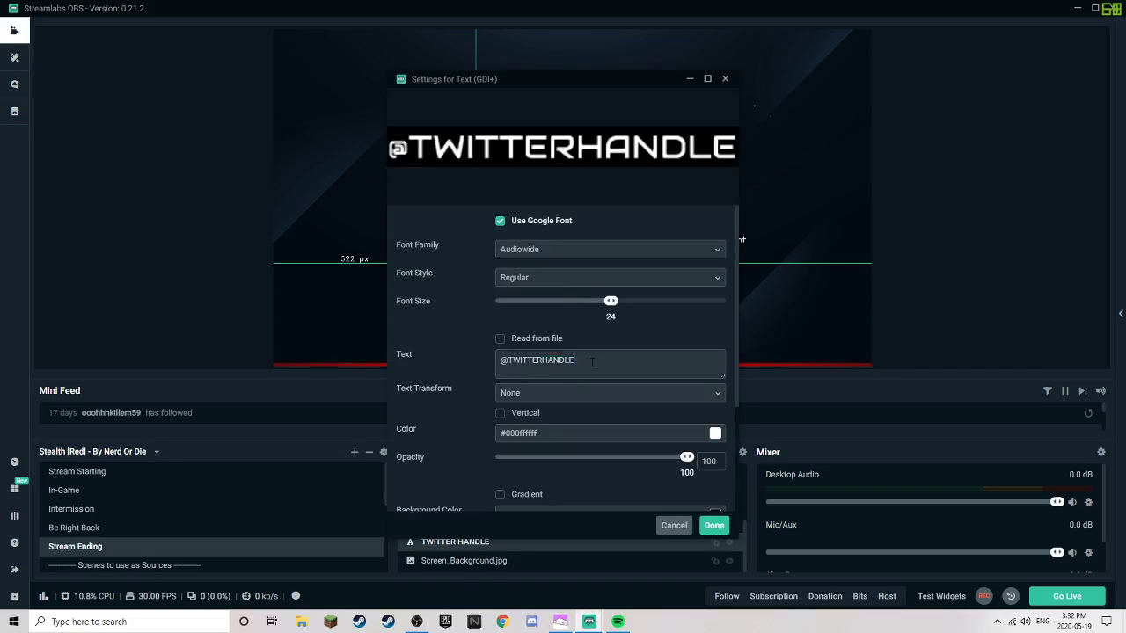
drag(576, 360, 401, 361)
text(@OAn)
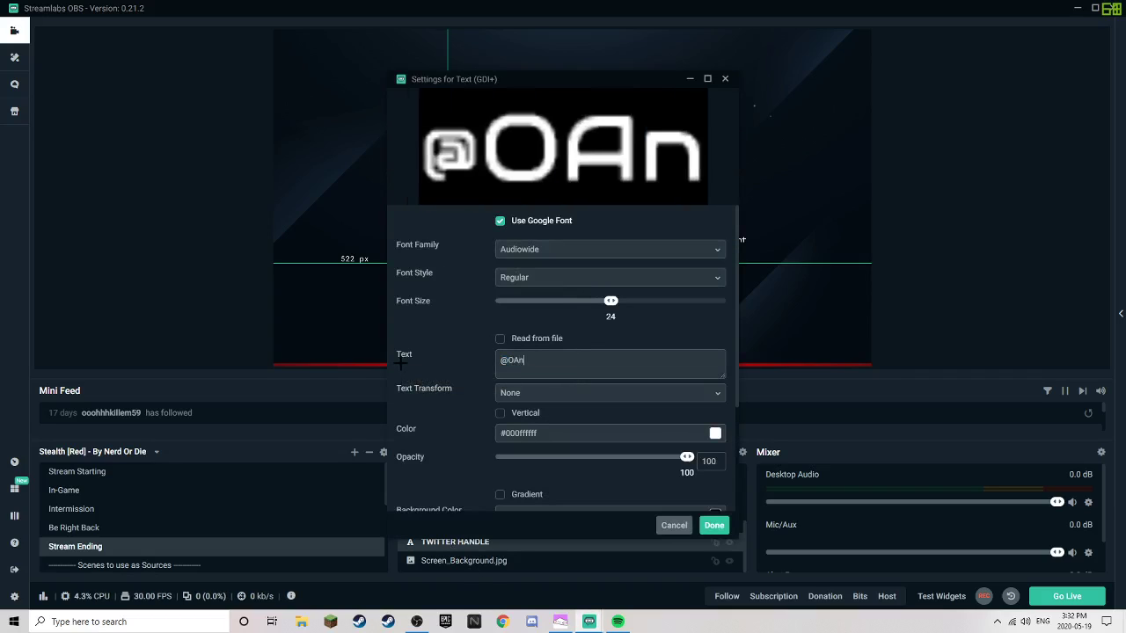
text(imeyt)
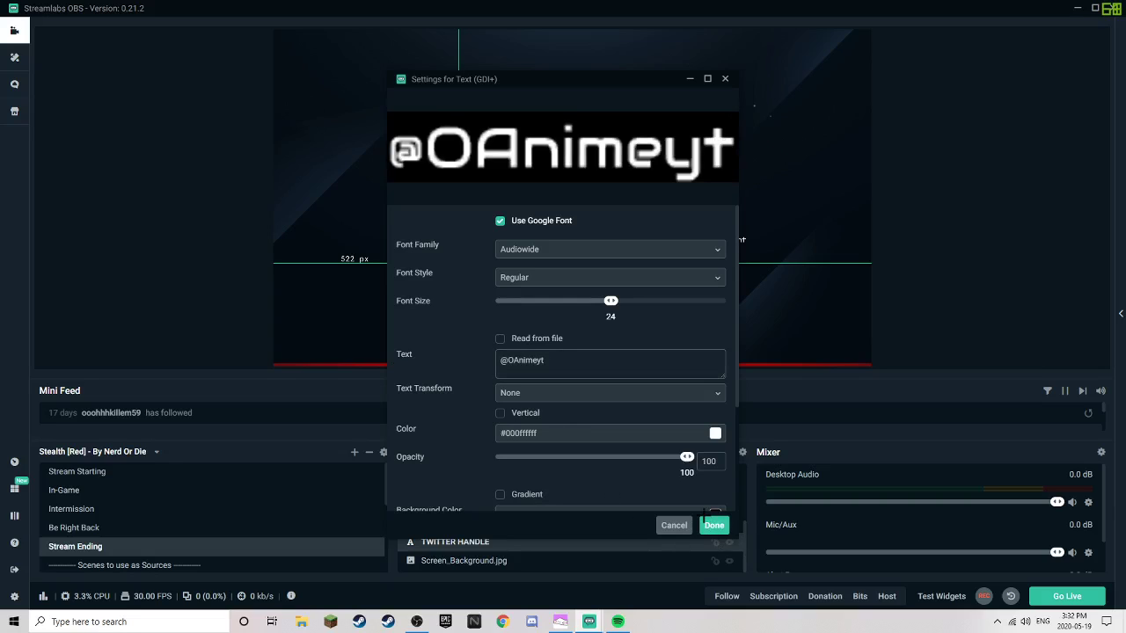
click(703, 525)
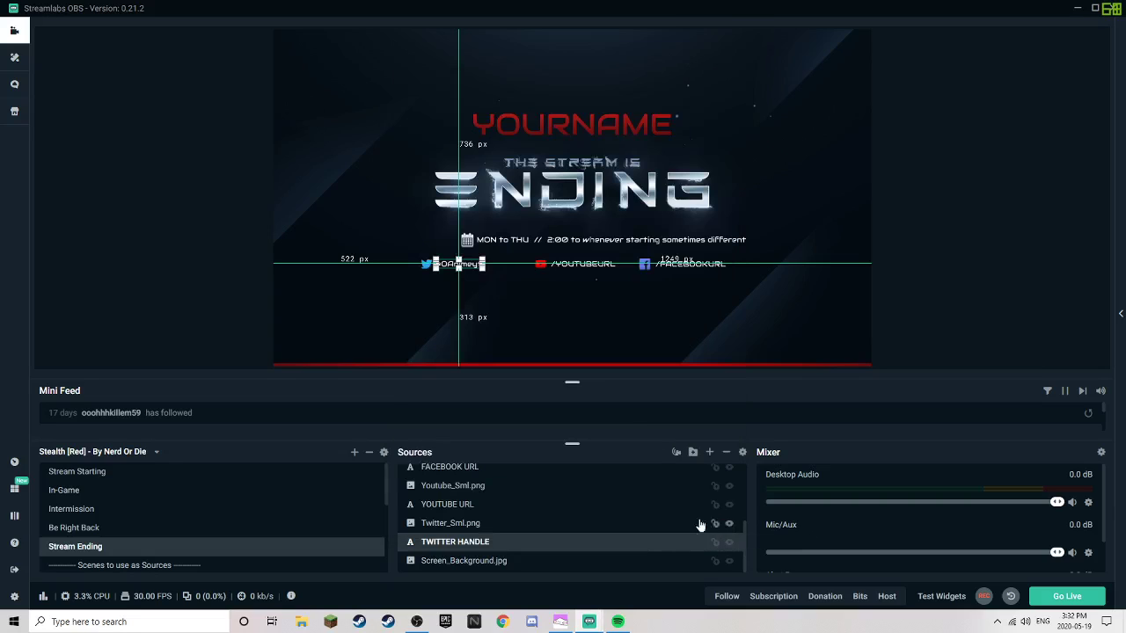
Change the YouTube URL placeholder text to the channel's YouTube name.
click(572, 264)
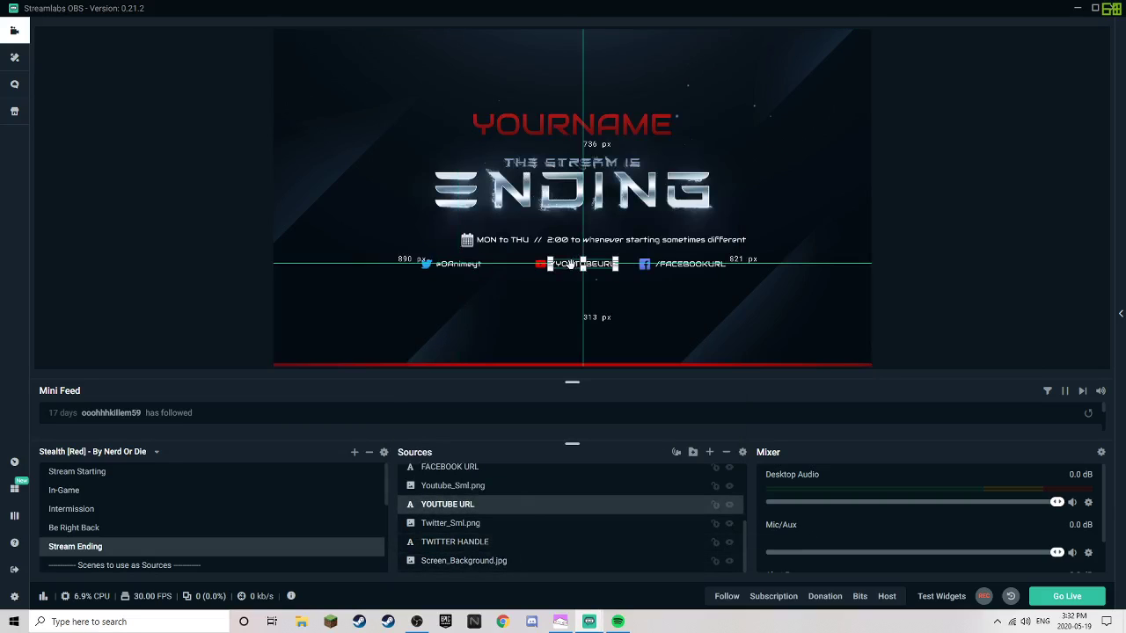
double_click(481, 510)
drag(562, 360, 393, 355)
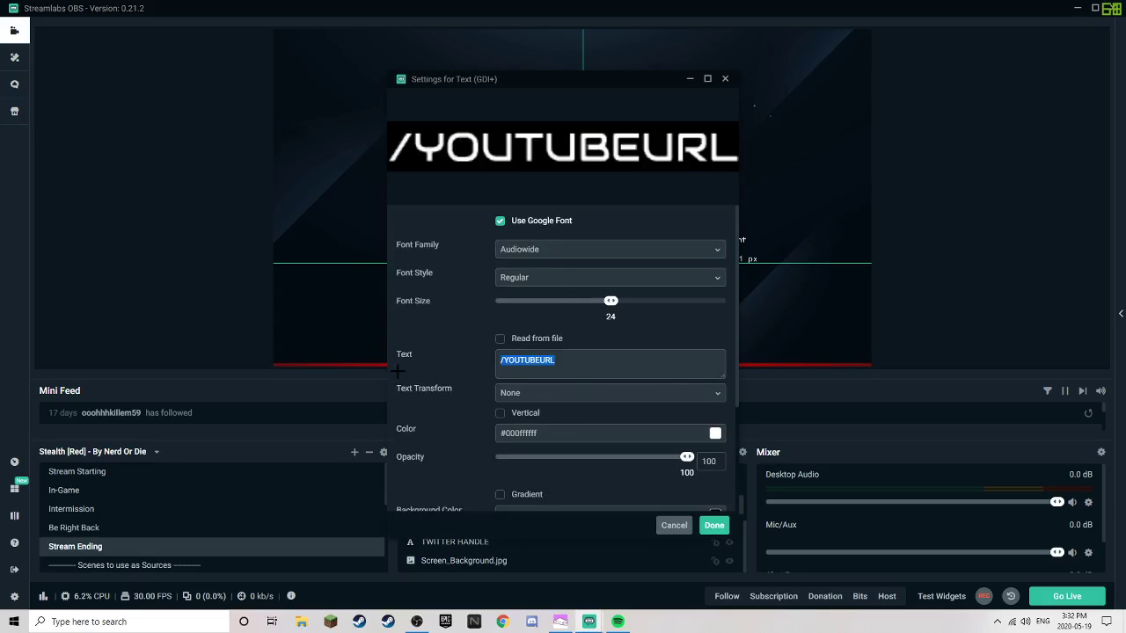
text(?)
key(BackSpace)
text(/)
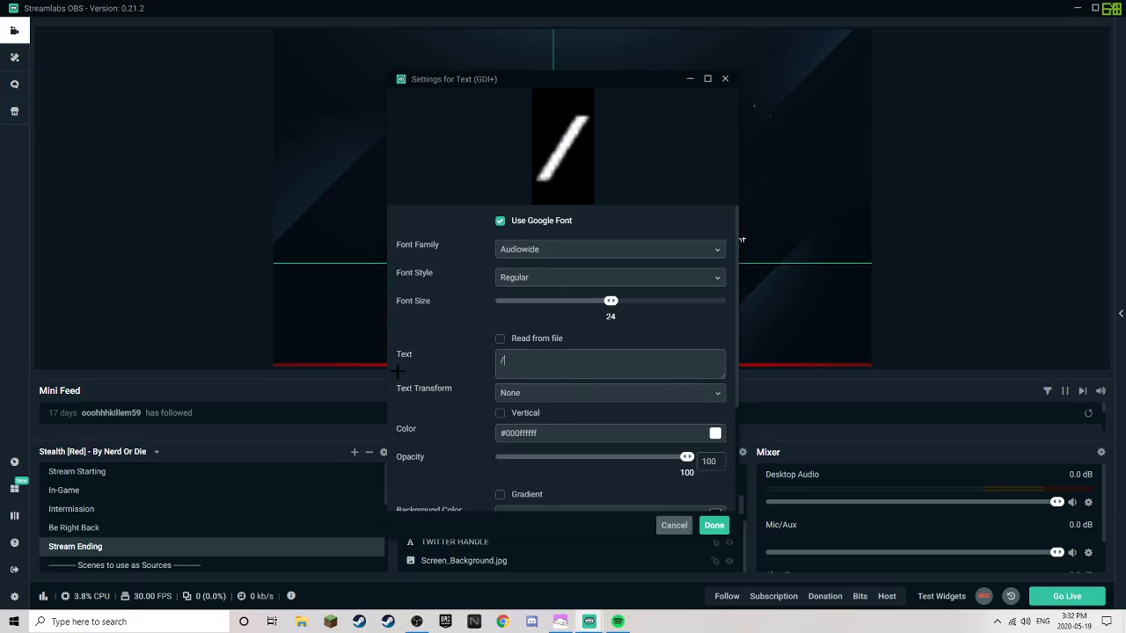
text(yo)
key(BackSpace)
key(BackSpace)
text(scarce)
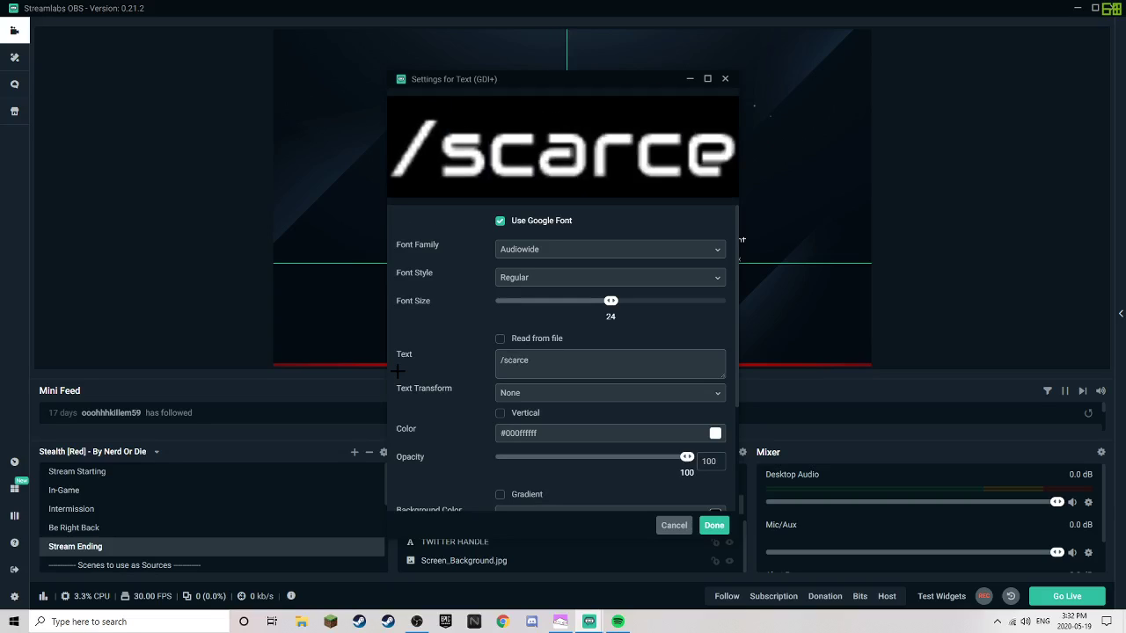
text( tv)
click(713, 525)
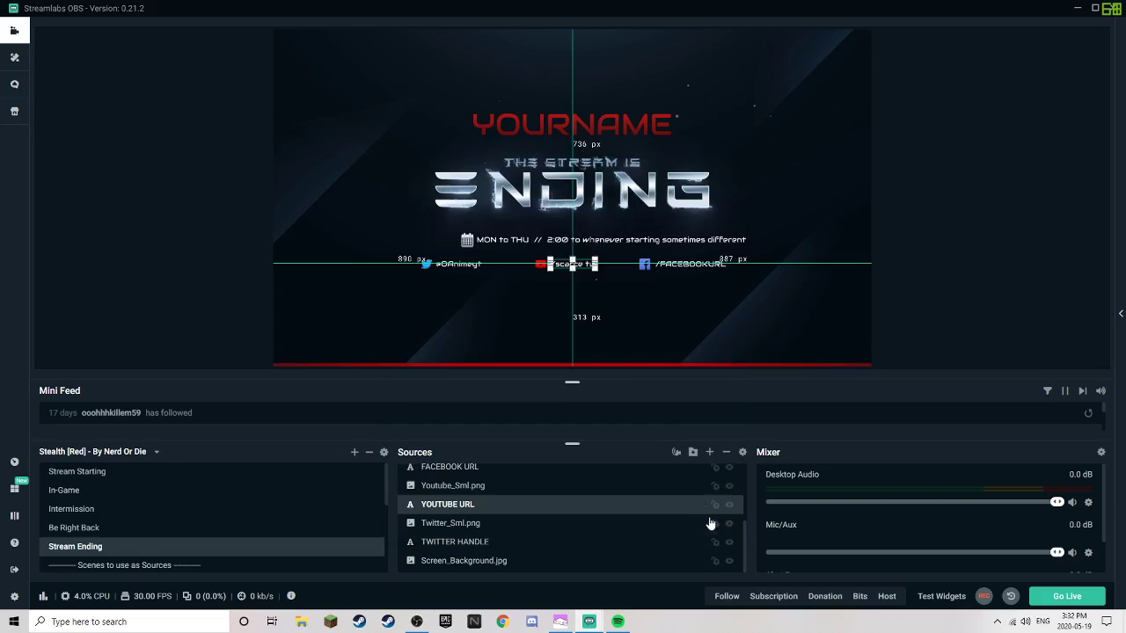
Delete all the Facebook URL placeholder text, leaving it empty.
click(687, 271)
click(448, 467)
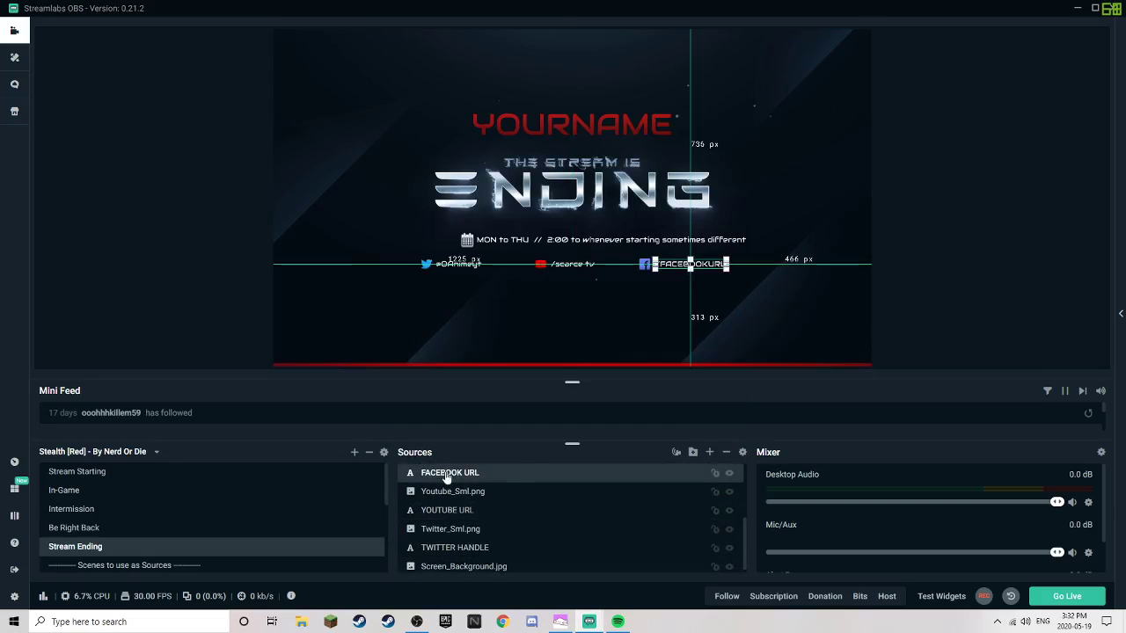
double_click(447, 467)
triple_click(582, 363)
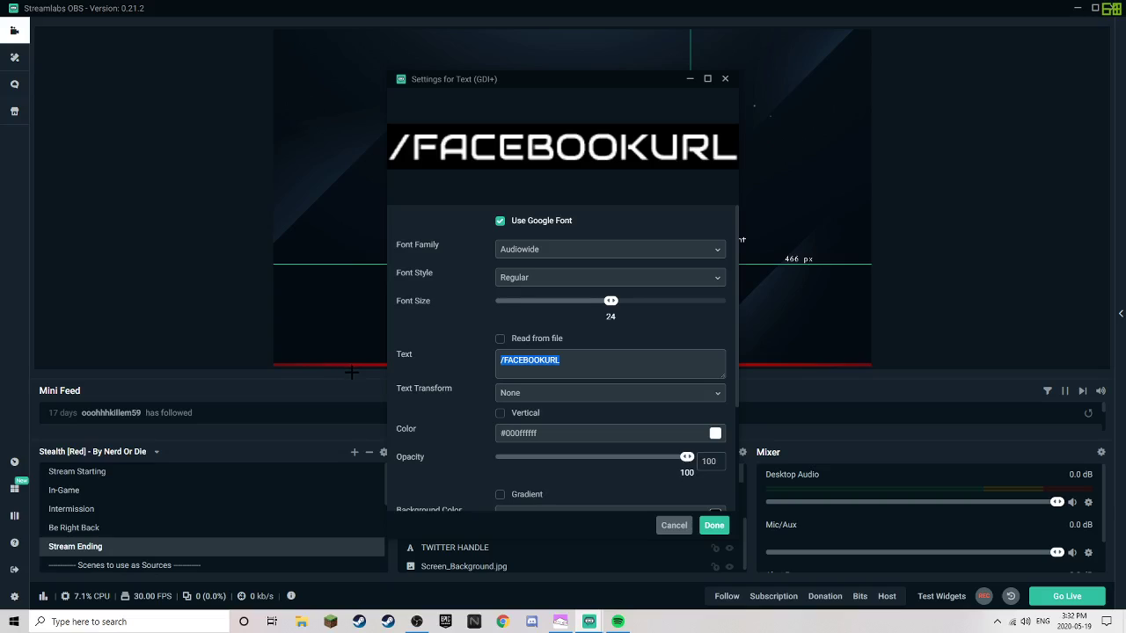
key(BackSpace)
click(714, 525)
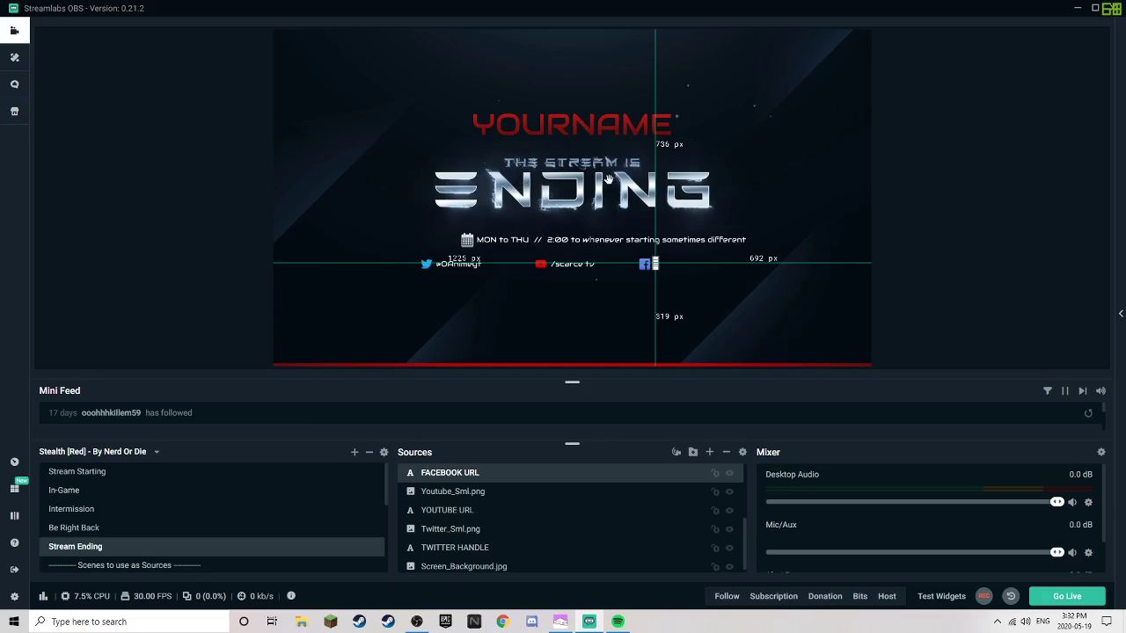
click(472, 176)
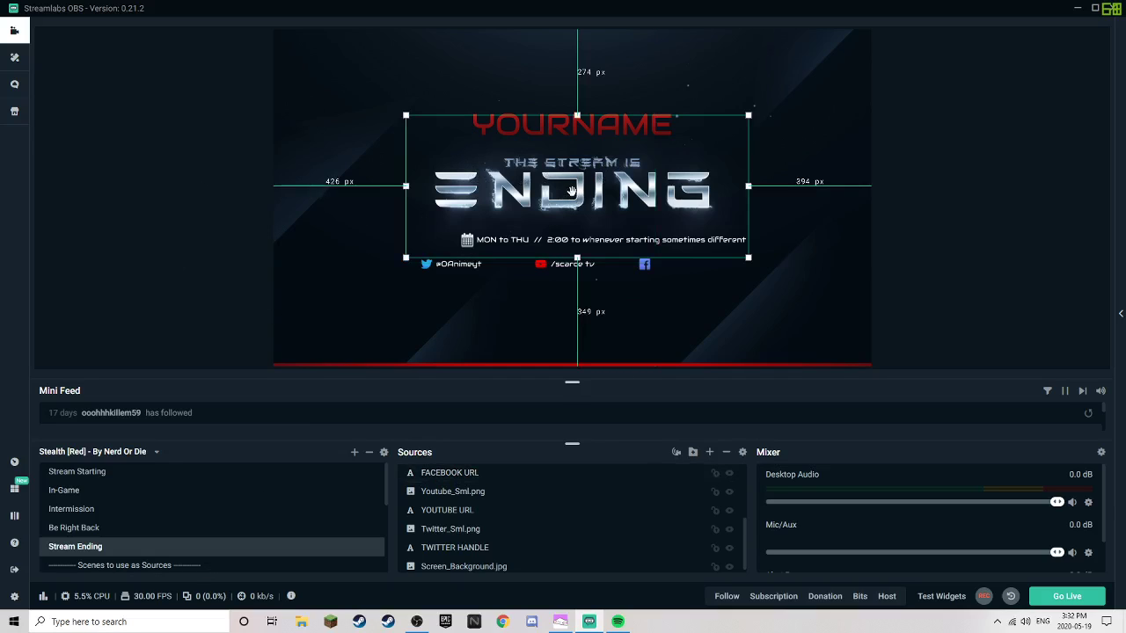
Change the red YOURNAME text to the channel name and drag it back to centre above ENDING.
click(550, 123)
click(549, 123)
click(550, 123)
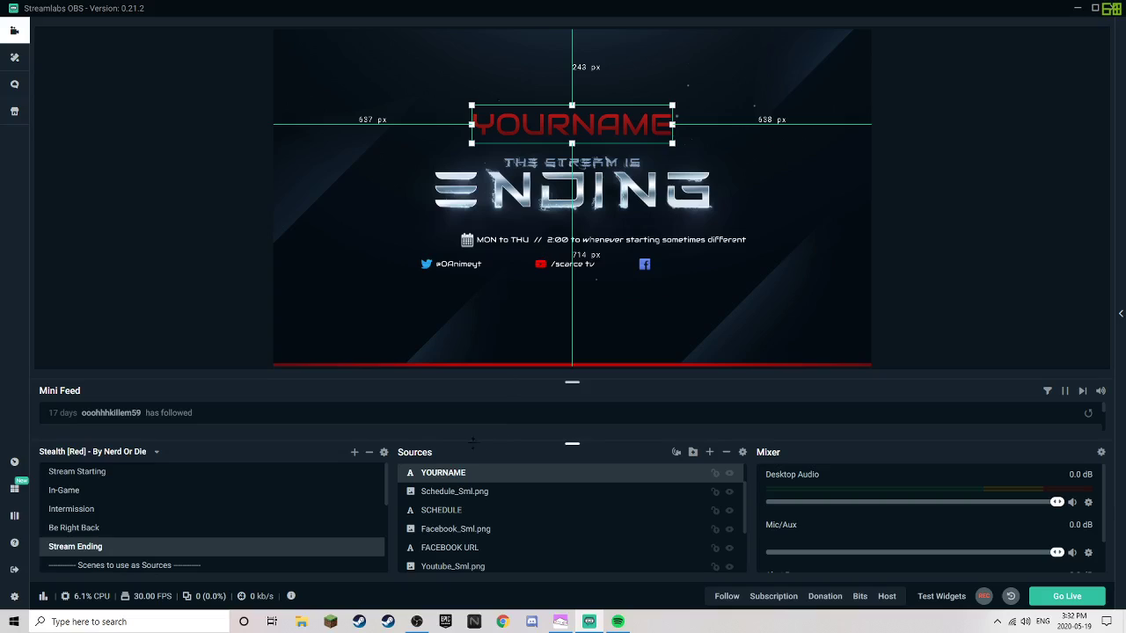
double_click(456, 472)
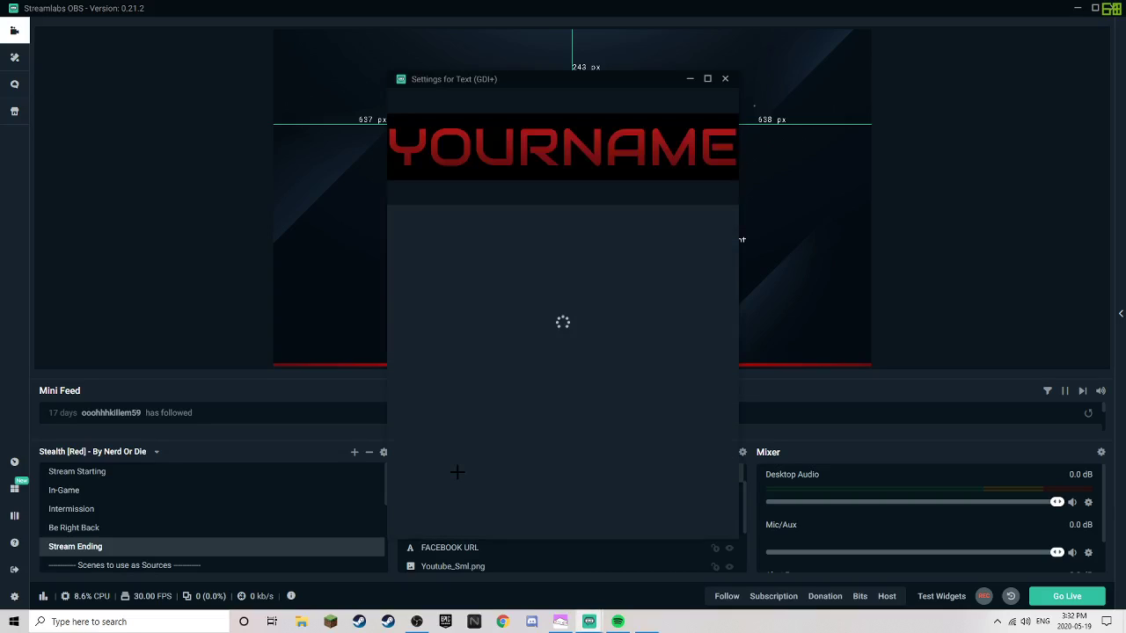
double_click(554, 360)
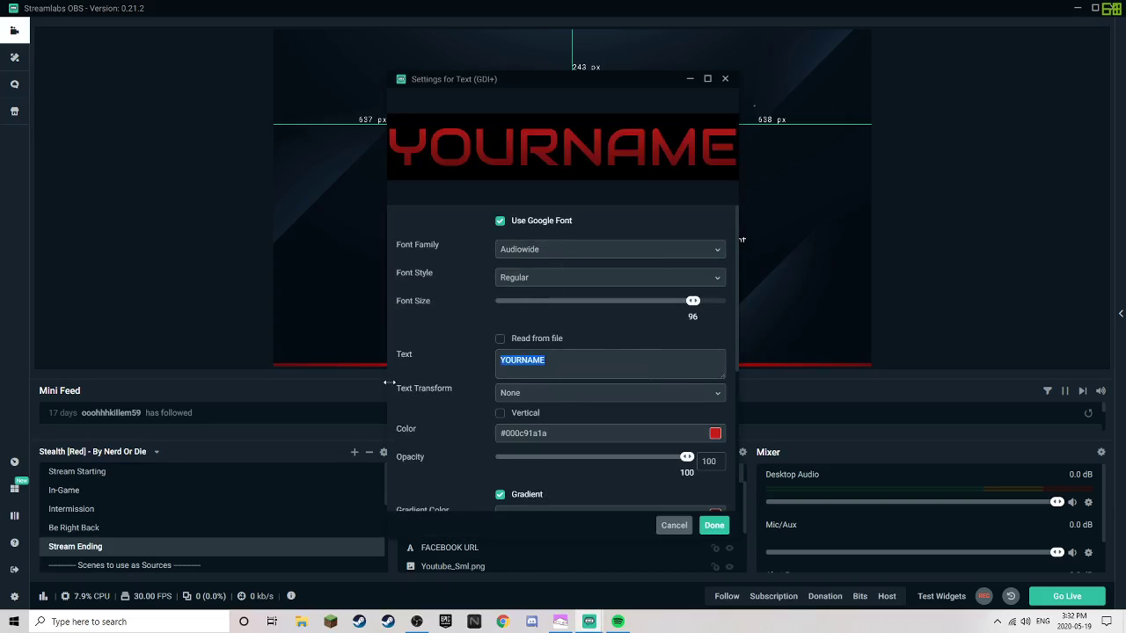
text(scarf\c)
text(e)
key(BackSpace)
text(rf\ce)
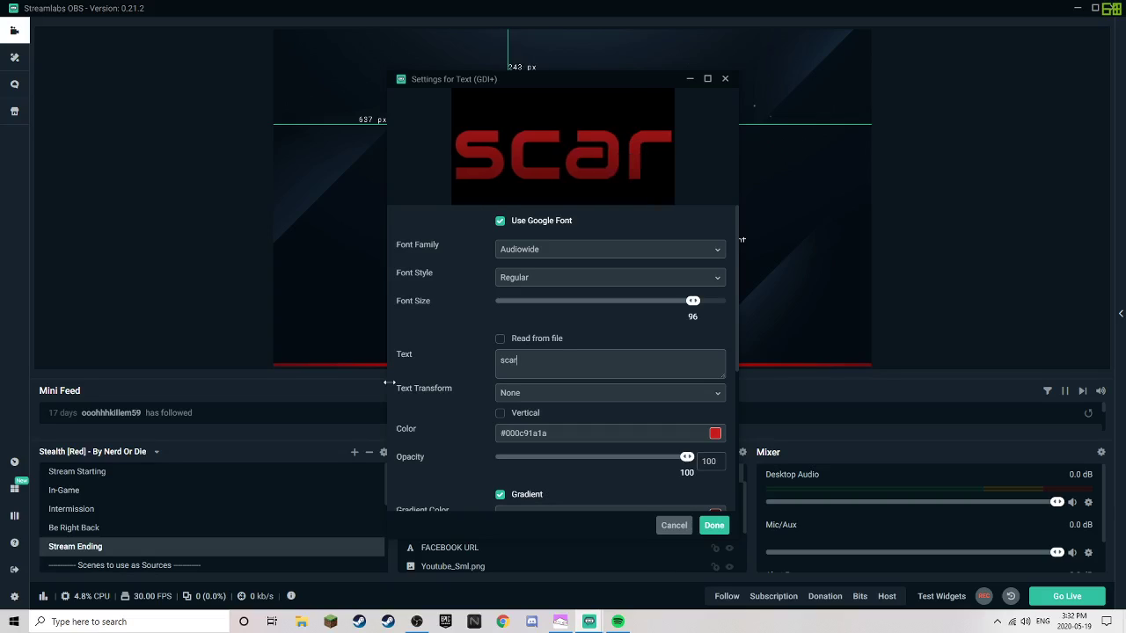
key(BackSpace)
key(BackSpace)
key(BackSpace)
key(BackSpace)
text(ce)
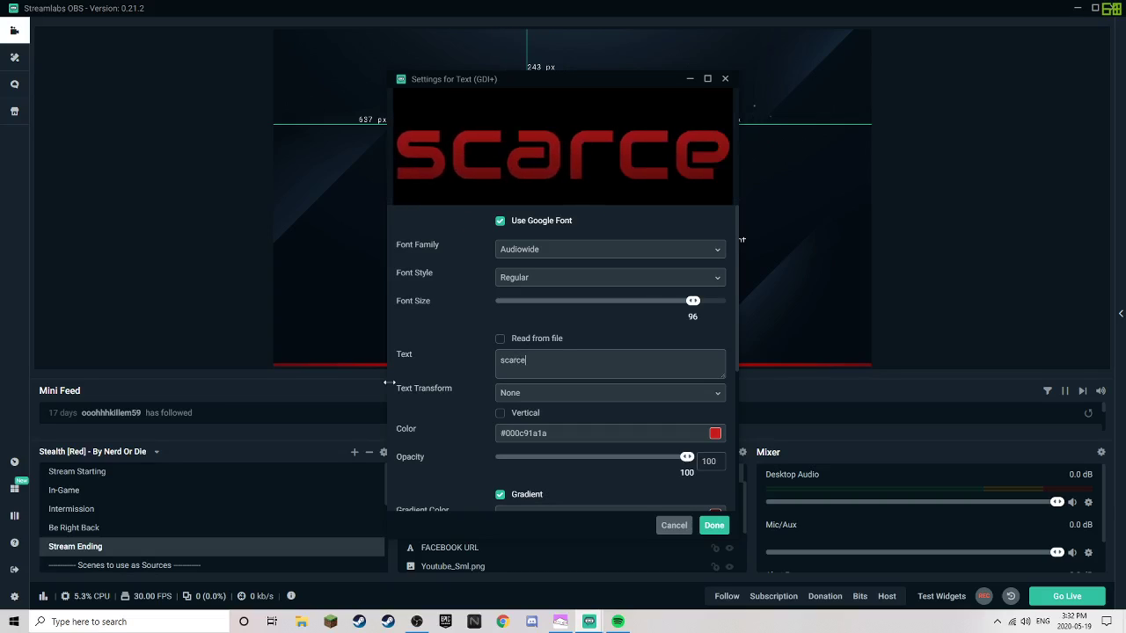
click(715, 526)
drag(541, 119, 590, 120)
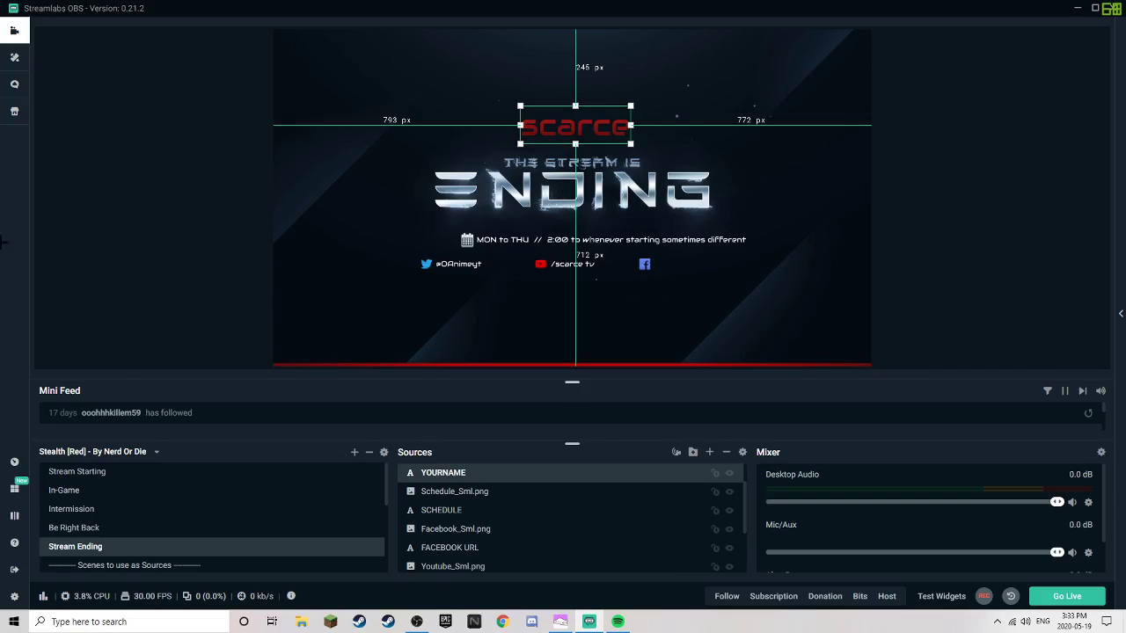
On Be Right Back, swap the YOURNAME text for the channel name and centre it above BACK SOON.
click(77, 529)
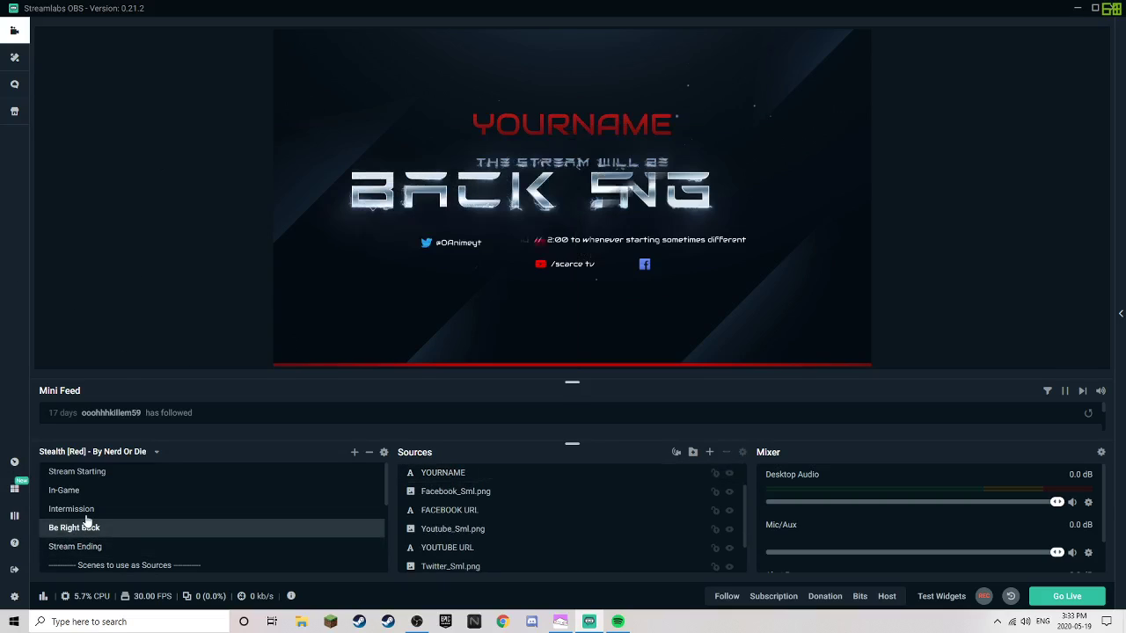
click(550, 128)
click(549, 129)
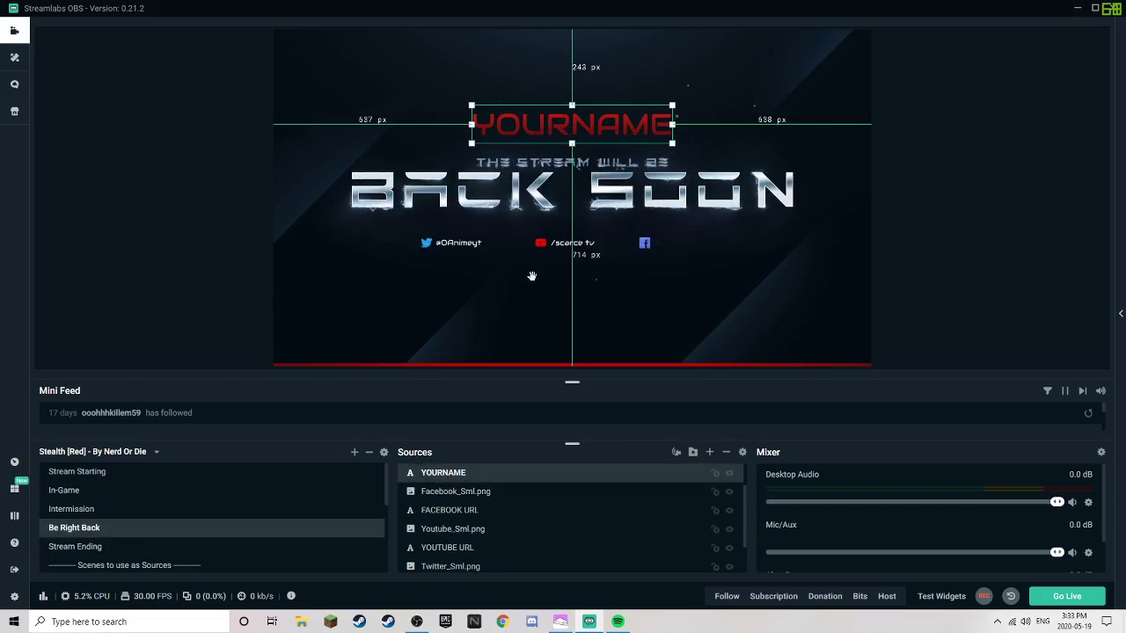
double_click(443, 473)
double_click(575, 361)
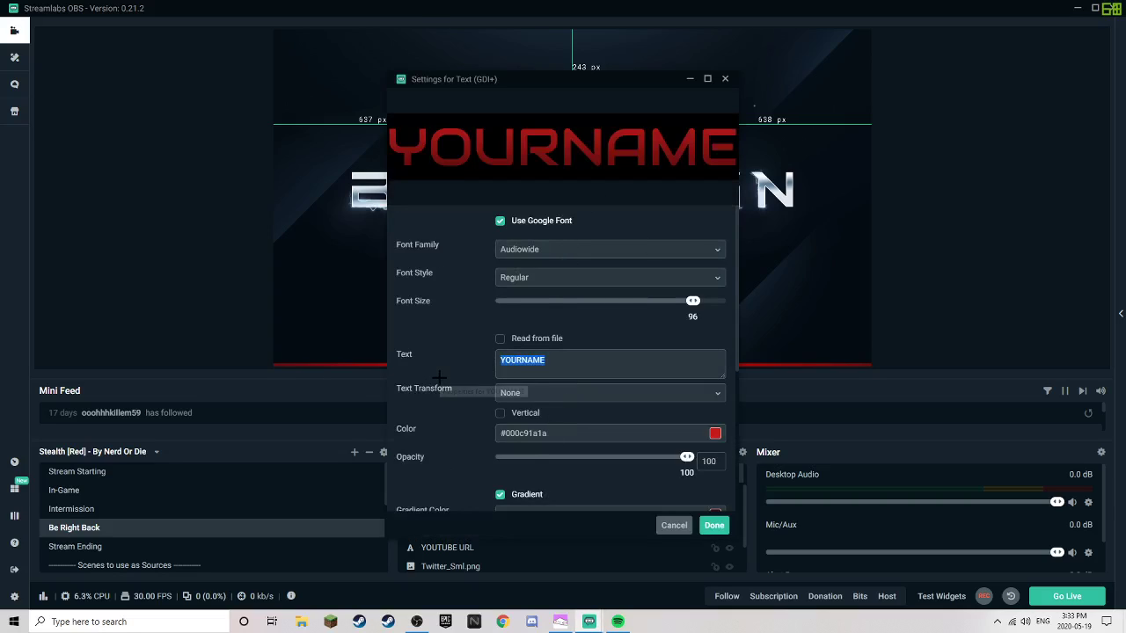
text(scarce)
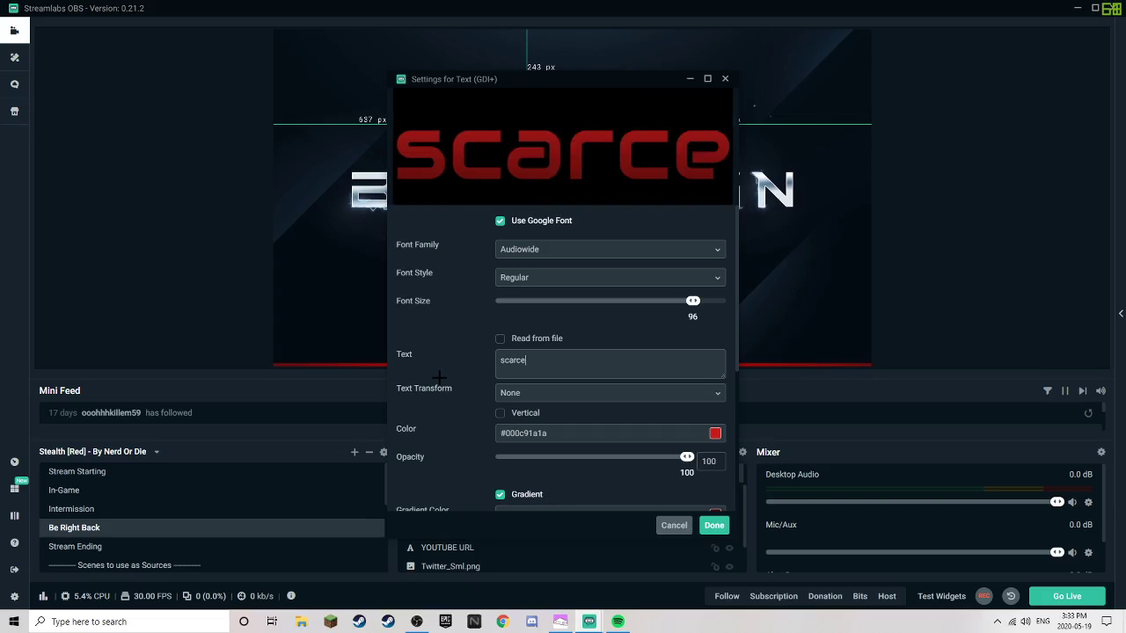
click(713, 525)
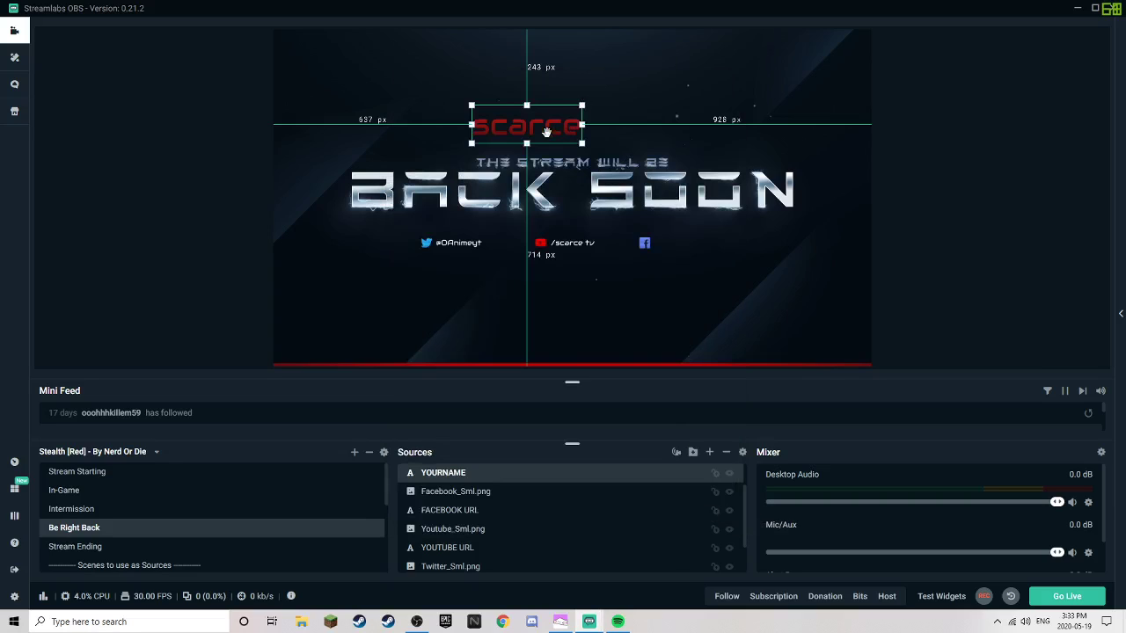
drag(540, 125, 587, 123)
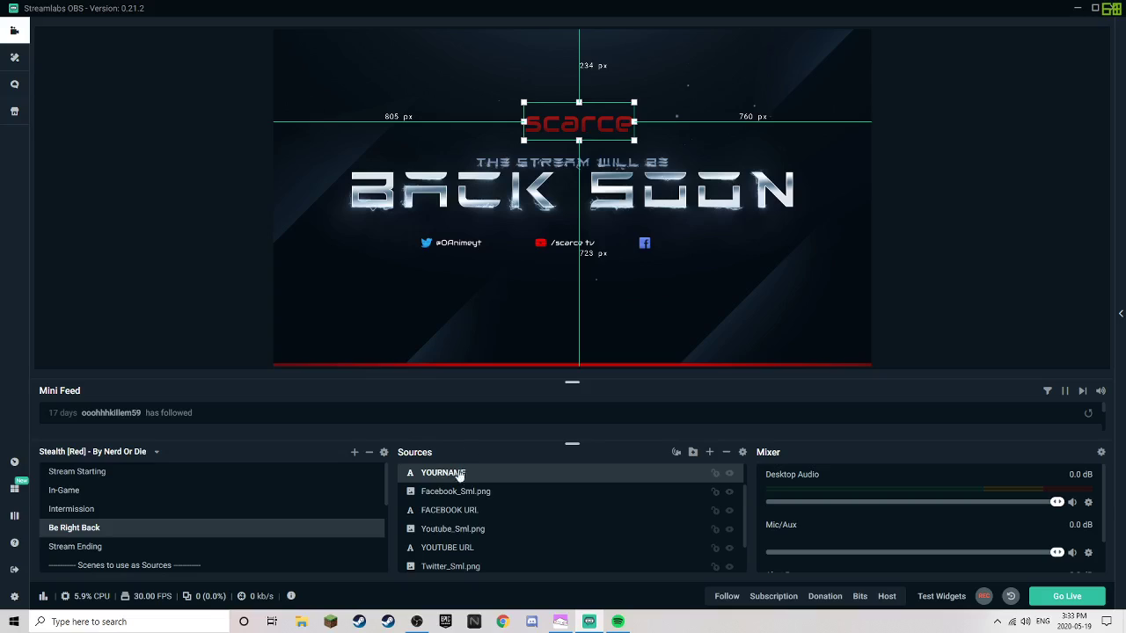
On Intermission, replace the schedule times with '2:00 to whenever starting sometimes is different'.
click(83, 510)
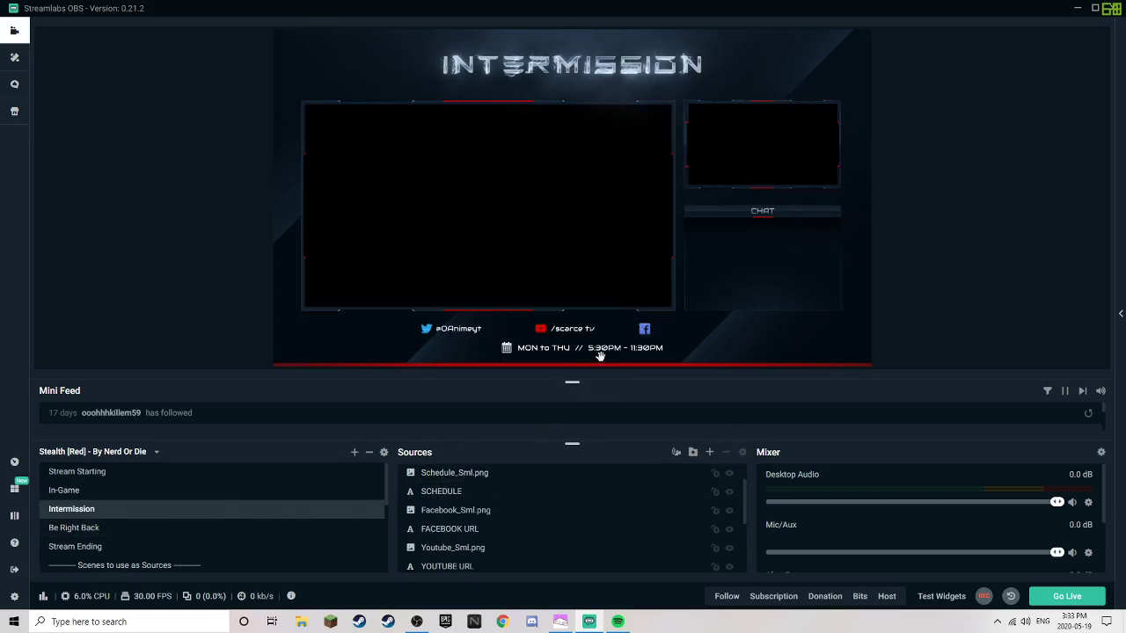
click(599, 356)
click(603, 352)
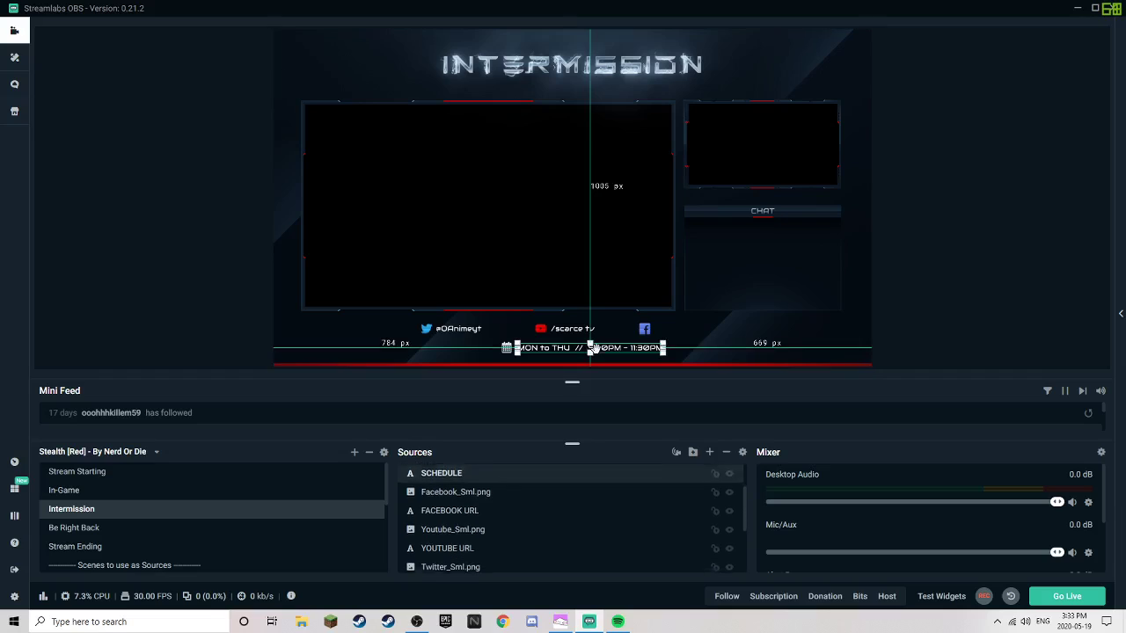
double_click(476, 475)
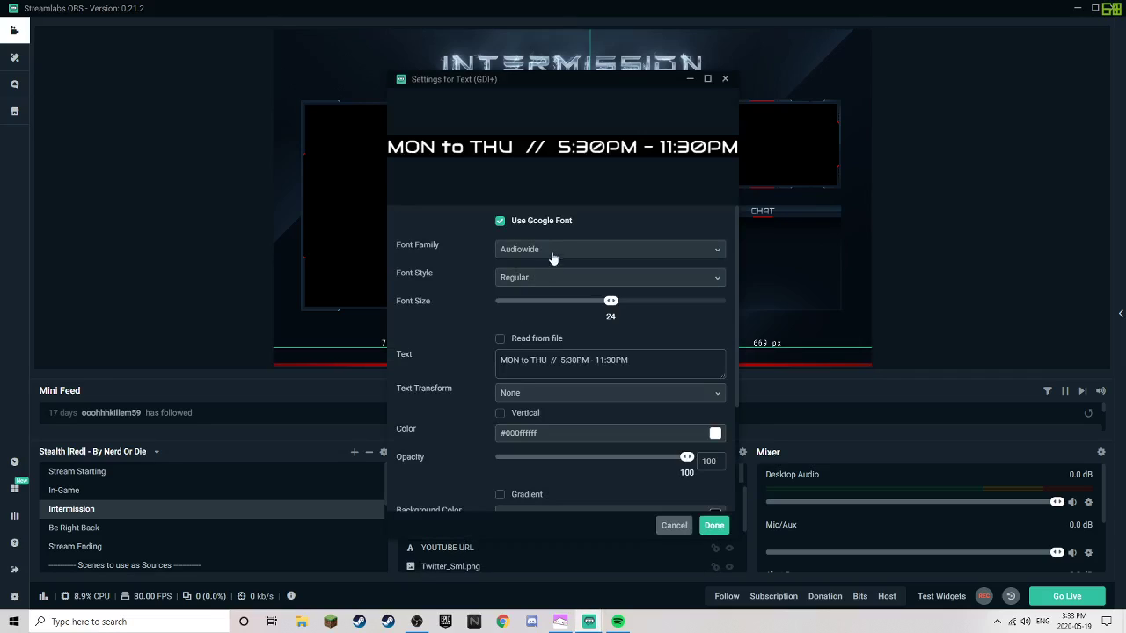
drag(630, 361, 571, 363)
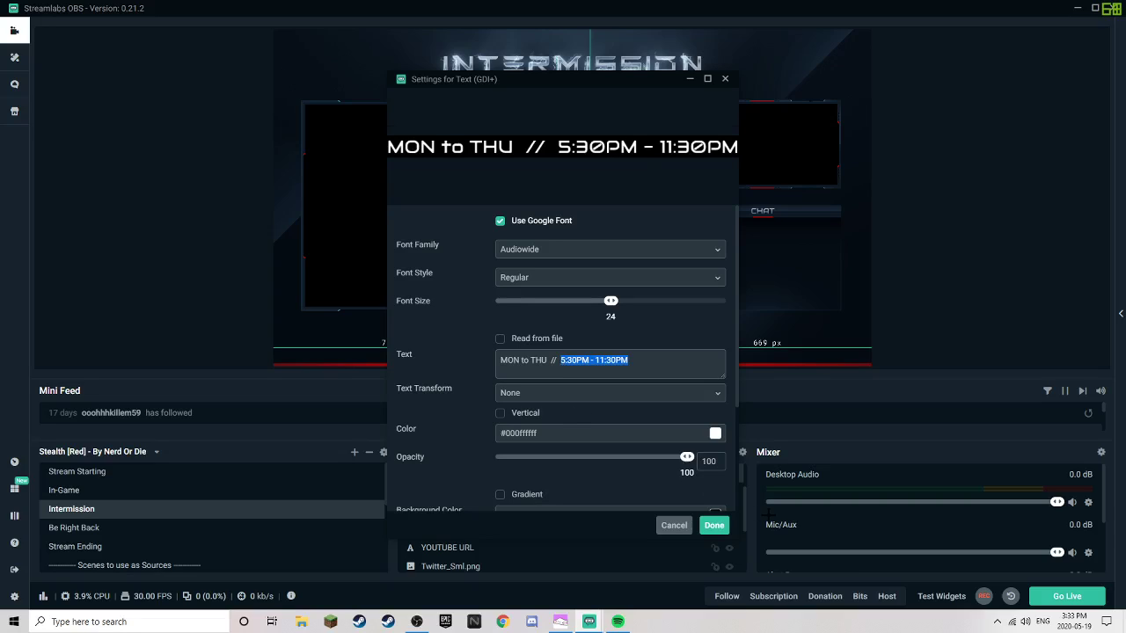
text(2:oo to whe)
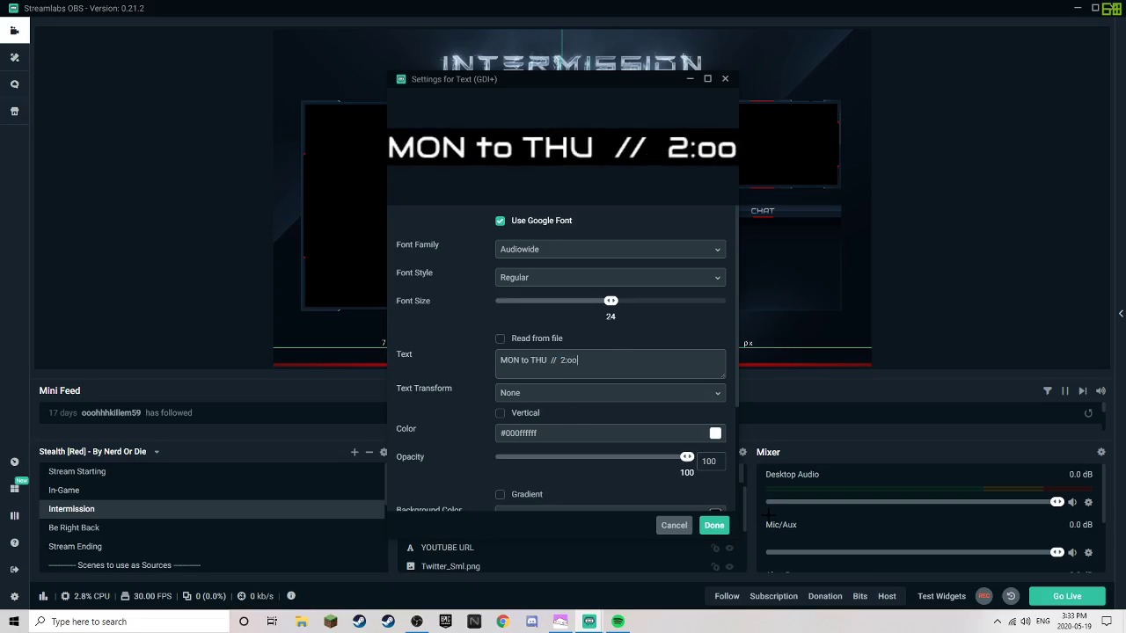
key(BackSpace)
key(BackSpace)
key(BackSpace)
key(BackSpace)
key(BackSpace)
key(BackSpace)
key(BackSpace)
key(BackSpace)
key(BackSpace)
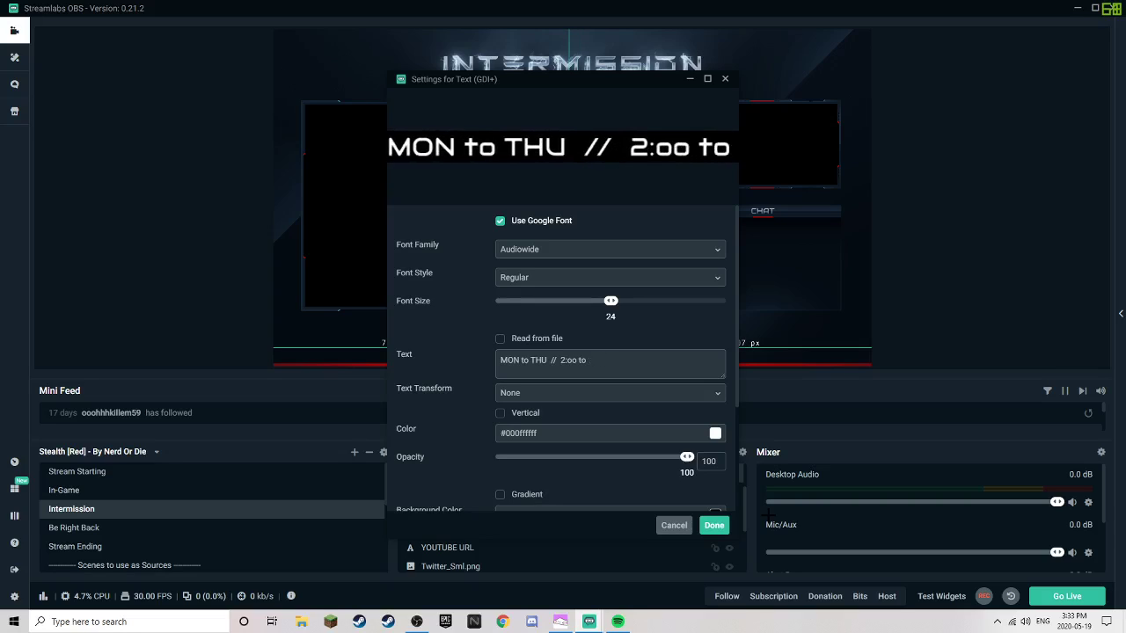
text(00)
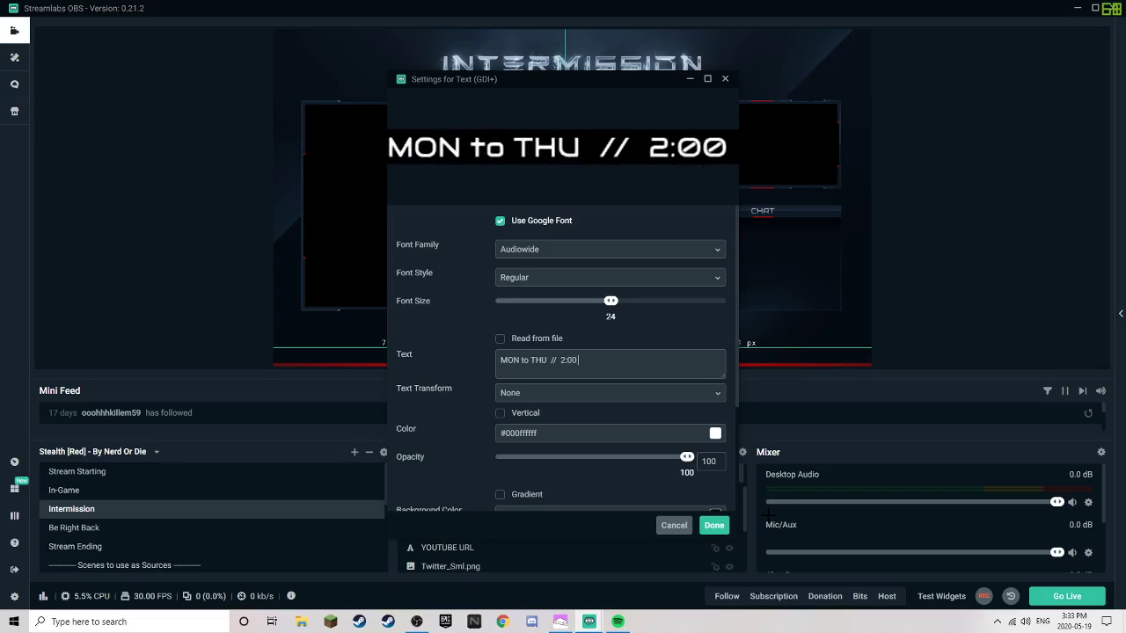
text( to when)
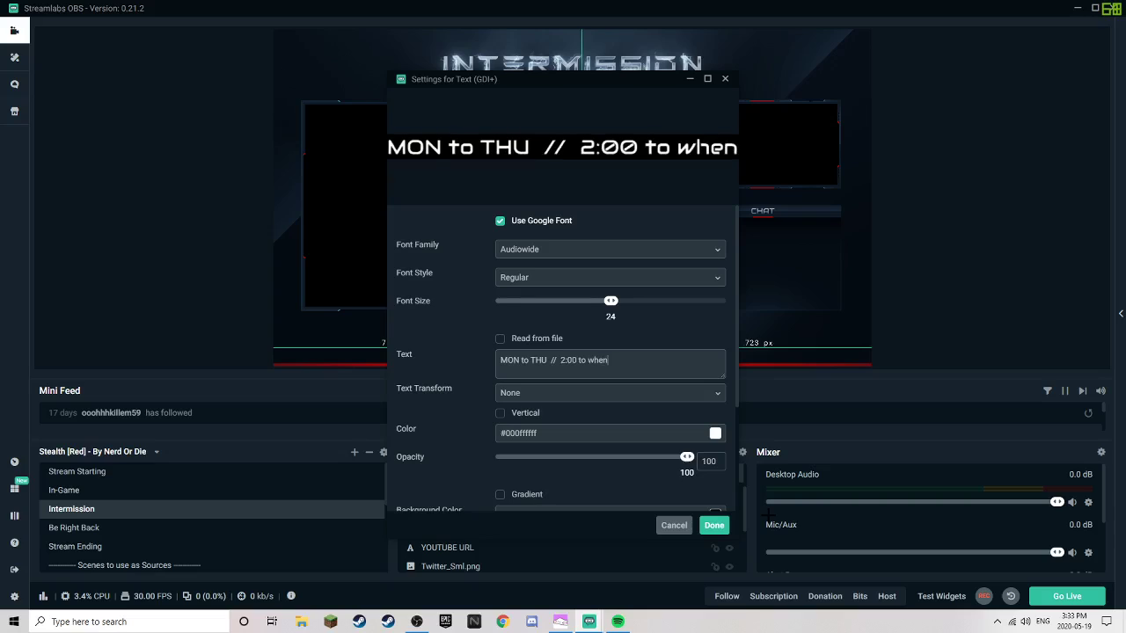
text(ever st)
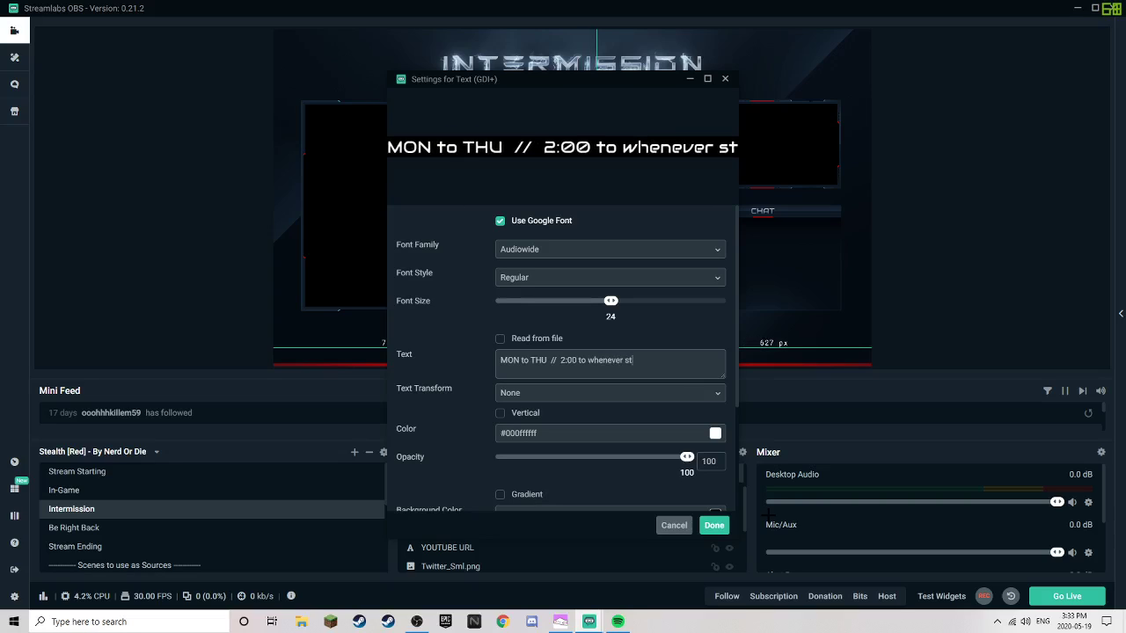
text(arting s)
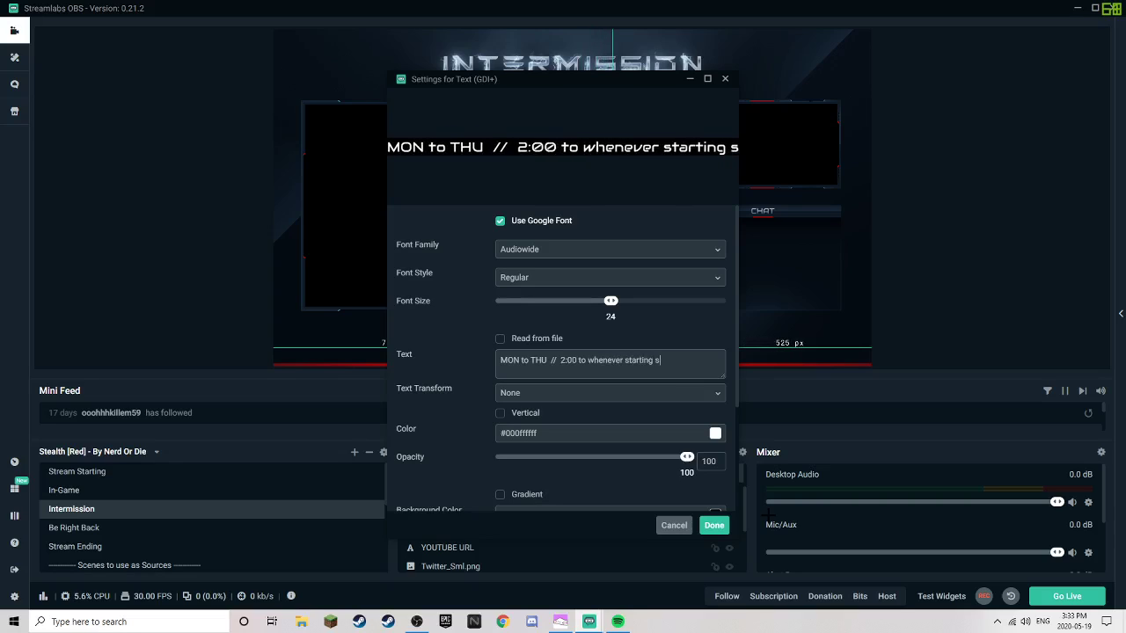
text(ometimes is )
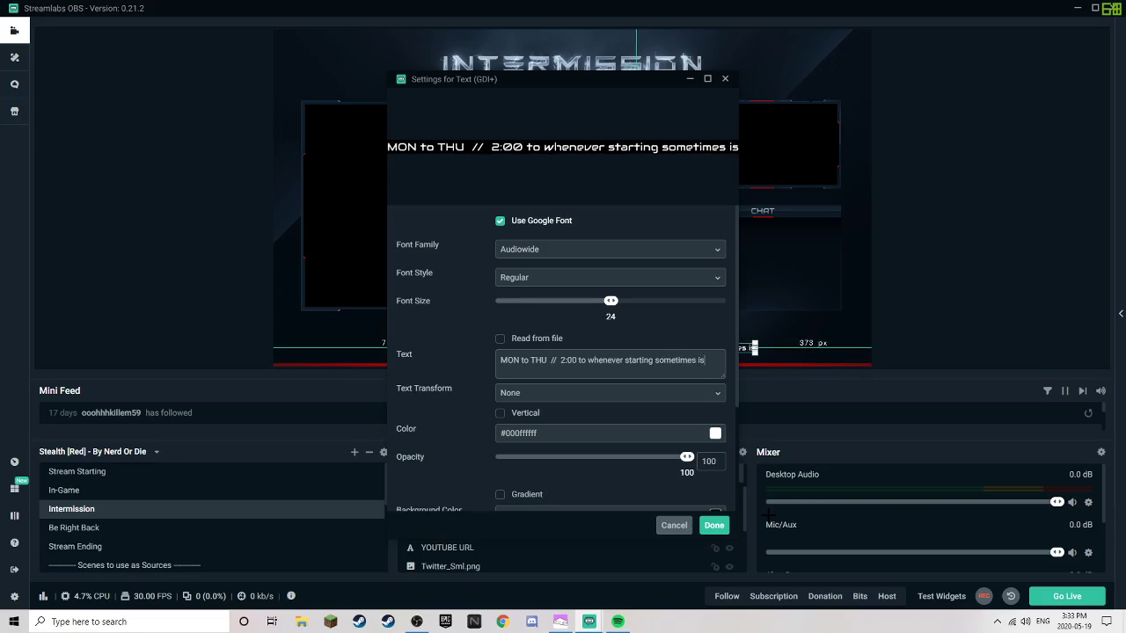
text(different)
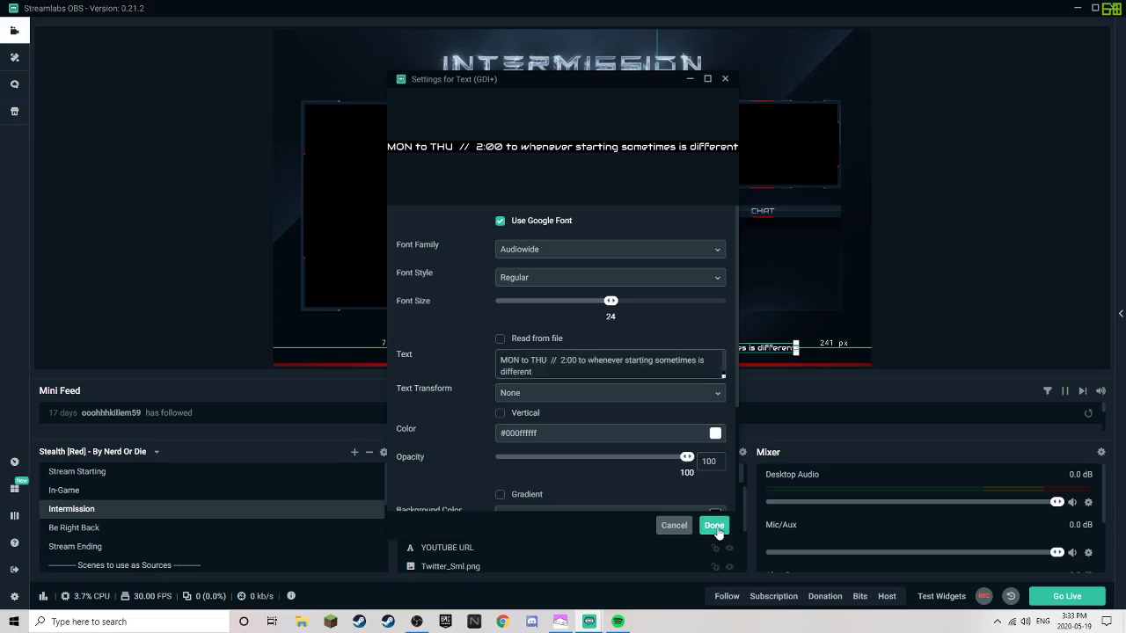
click(714, 525)
Shift the calendar icon and schedule text left to line up, and re-align the background image.
drag(508, 349, 458, 350)
drag(546, 350, 496, 350)
drag(599, 321, 611, 321)
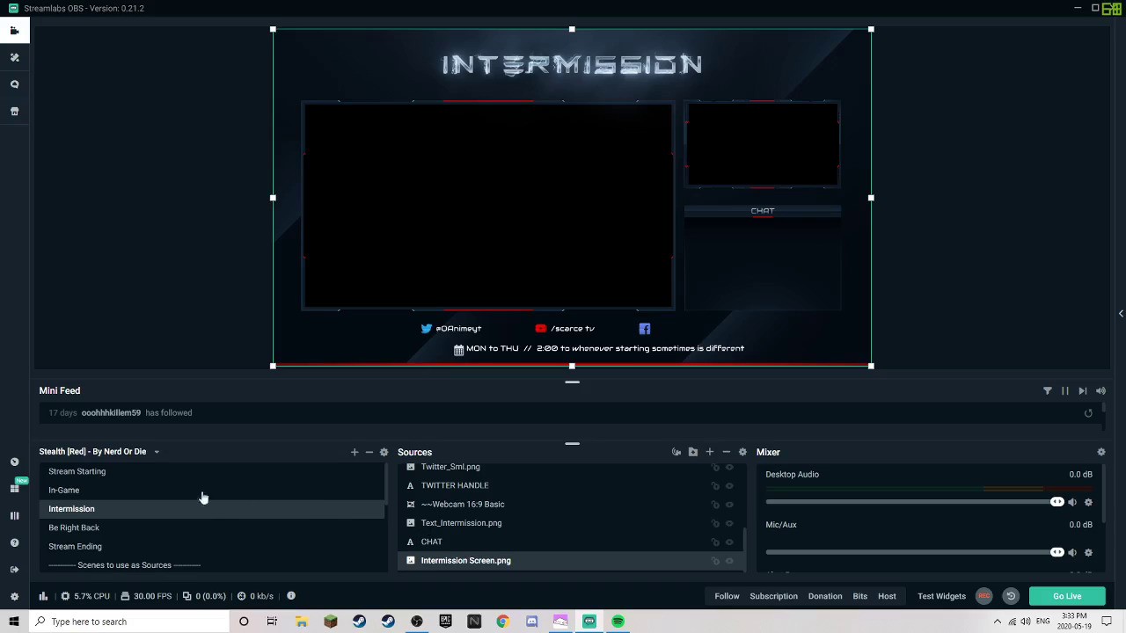
Open the Stream Starting scene's SCHEDULE text settings with the old time range selected.
click(126, 490)
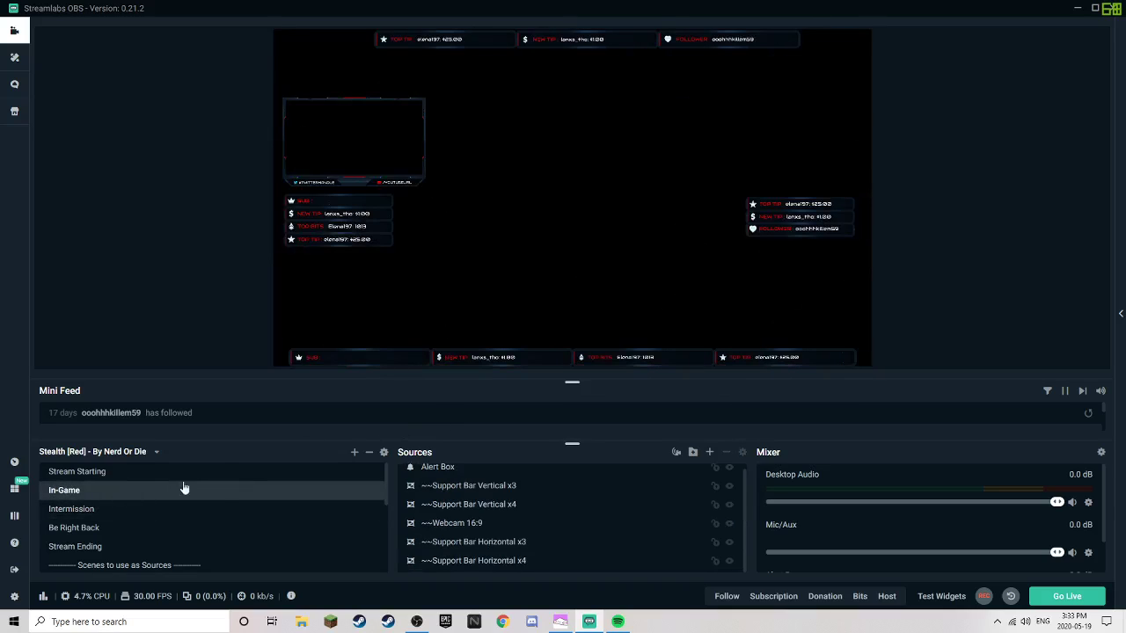
click(85, 472)
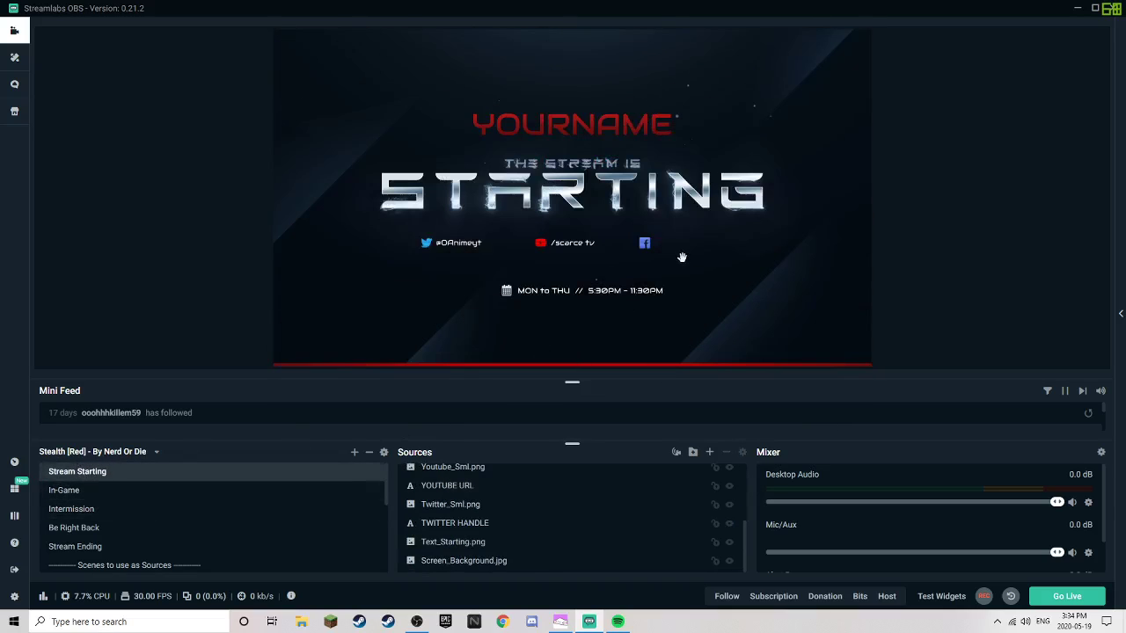
drag(636, 290, 624, 295)
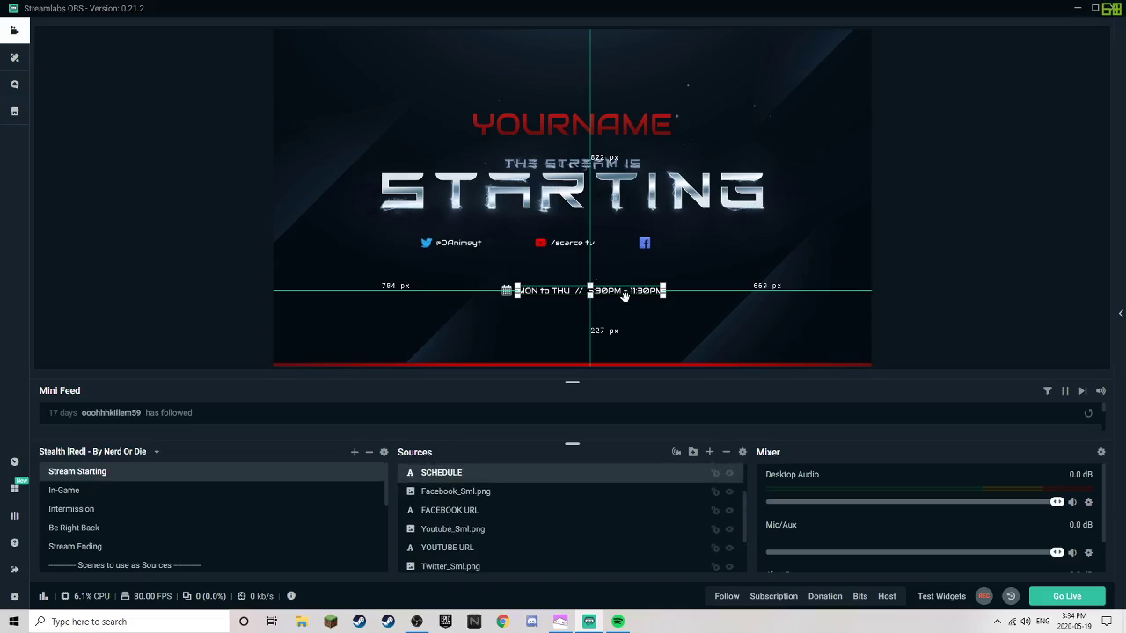
double_click(469, 482)
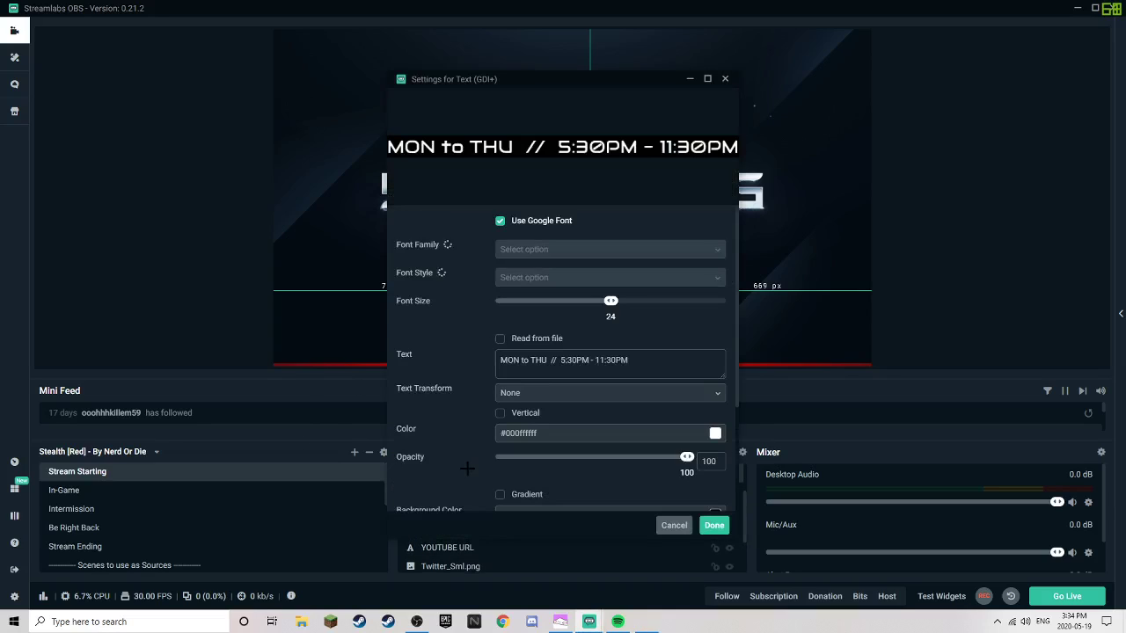
mouse_move(560, 360)
mouse_down()
mouse_move(627, 360)
mouse_move(577, 359)
mouse_up()
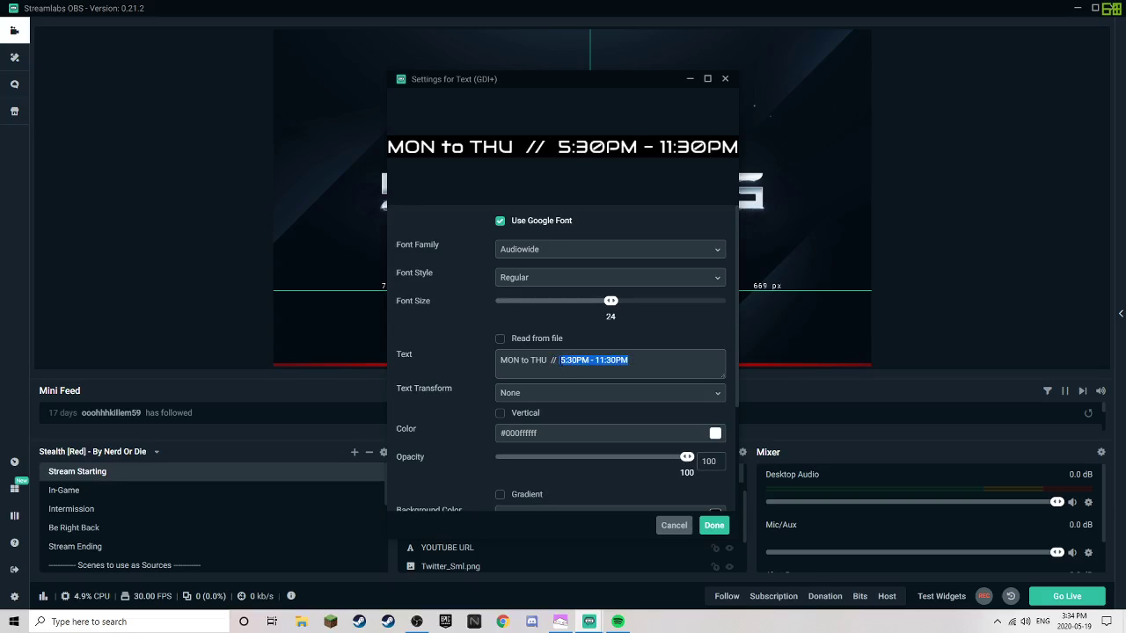
Replace the time range with '2:00 to whenever starting is different sometime' and confirm it.
text(2:)
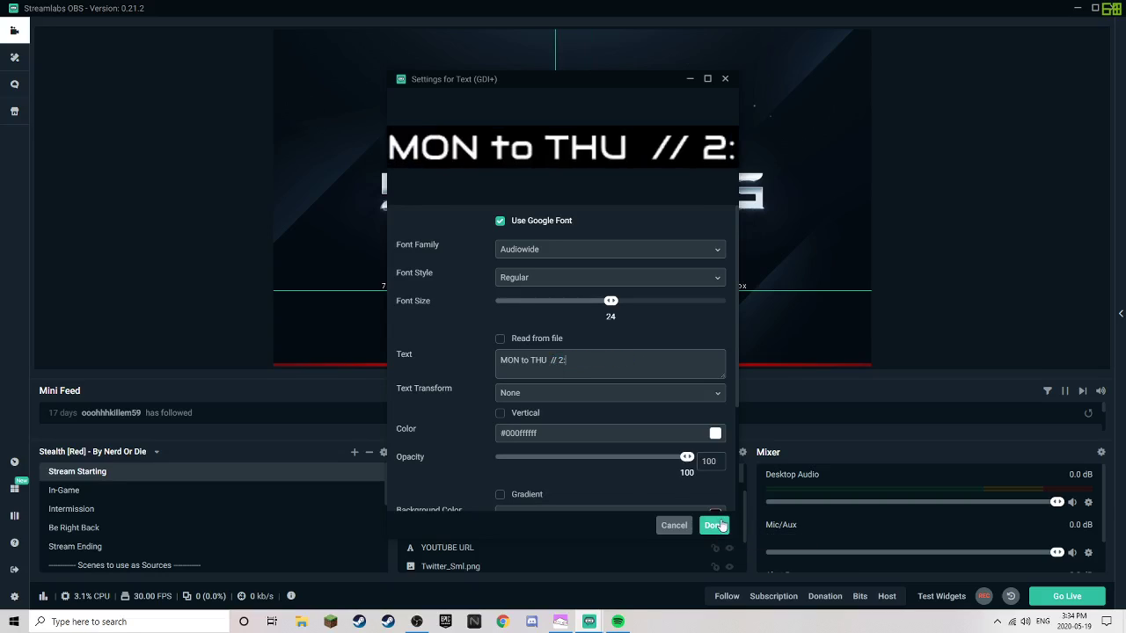
text(00)
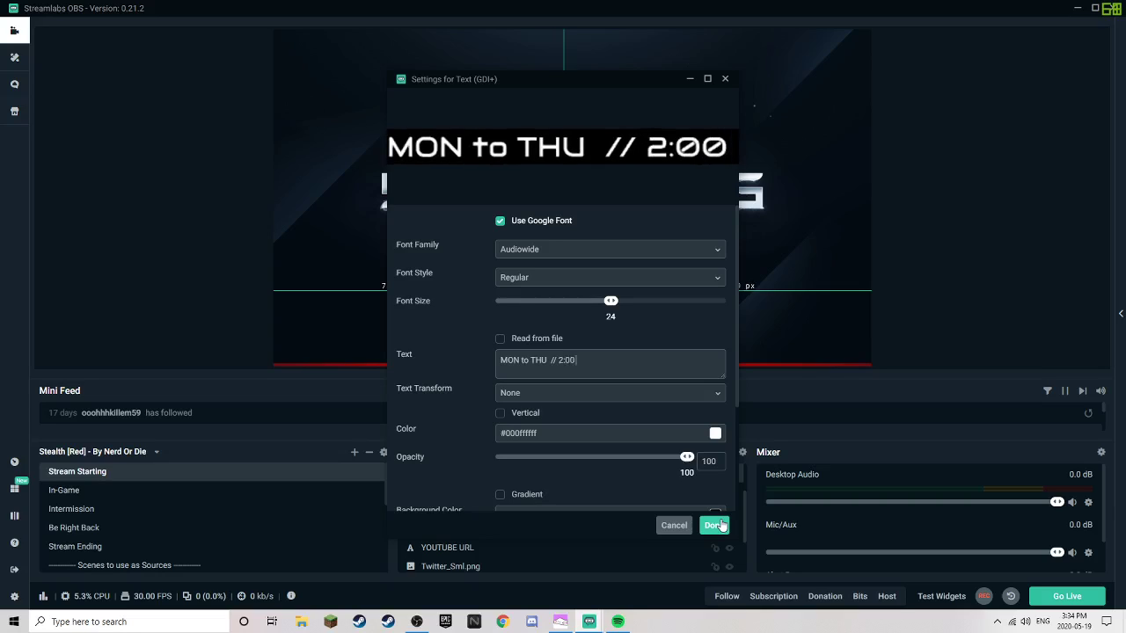
text( s)
key(BackSpace)
key(BackSpace)
text(to wheb)
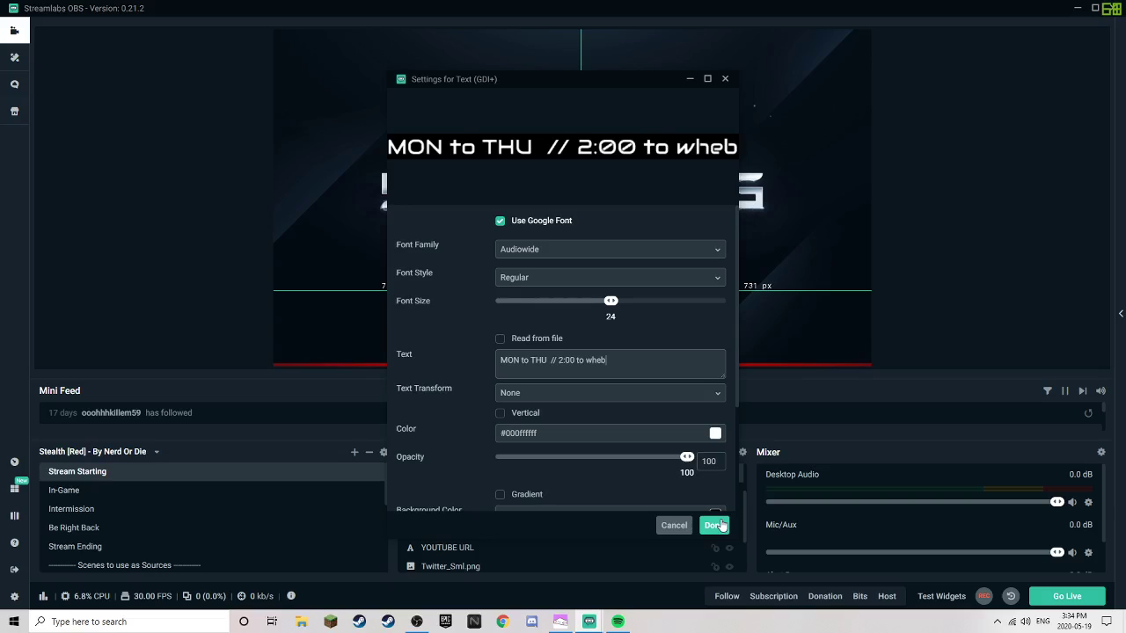
key(BackSpace)
text(never)
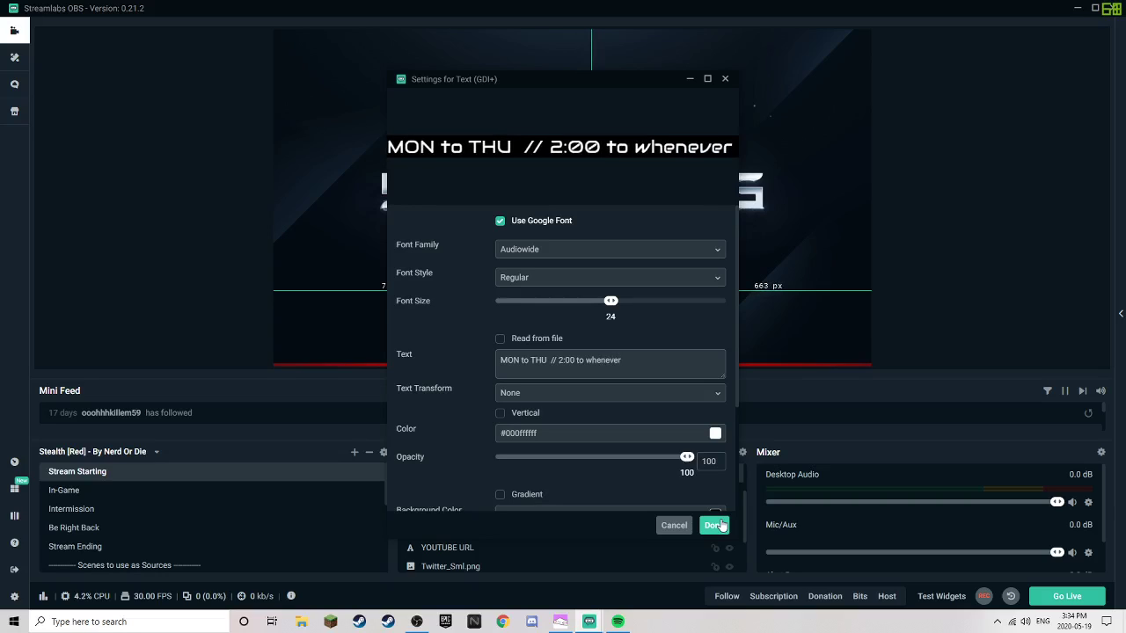
text( starting)
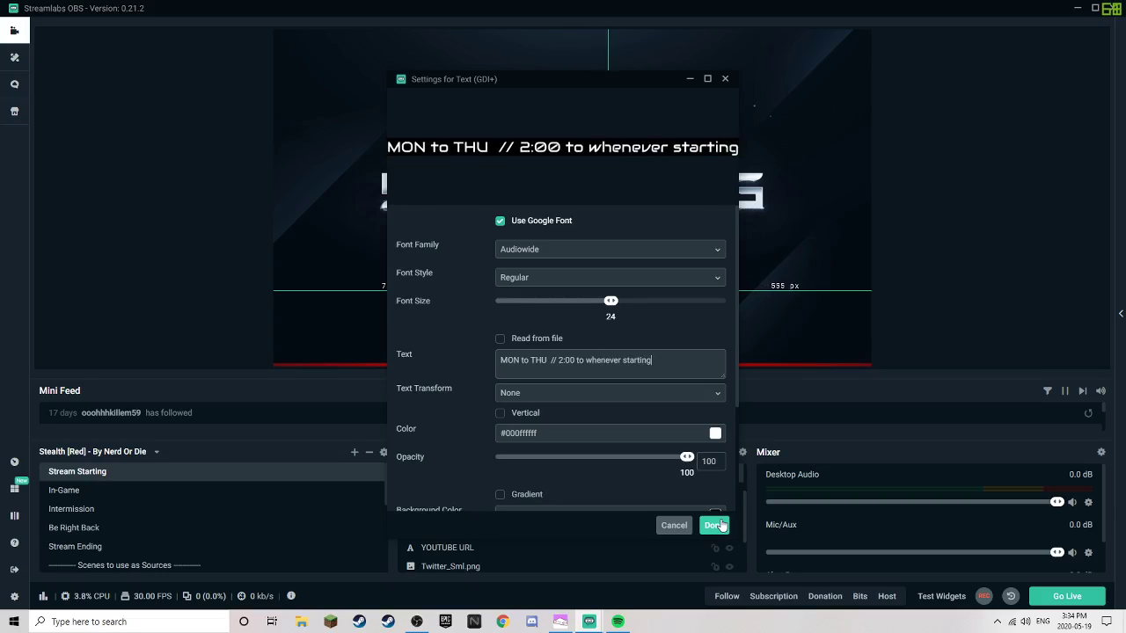
text( is diffe)
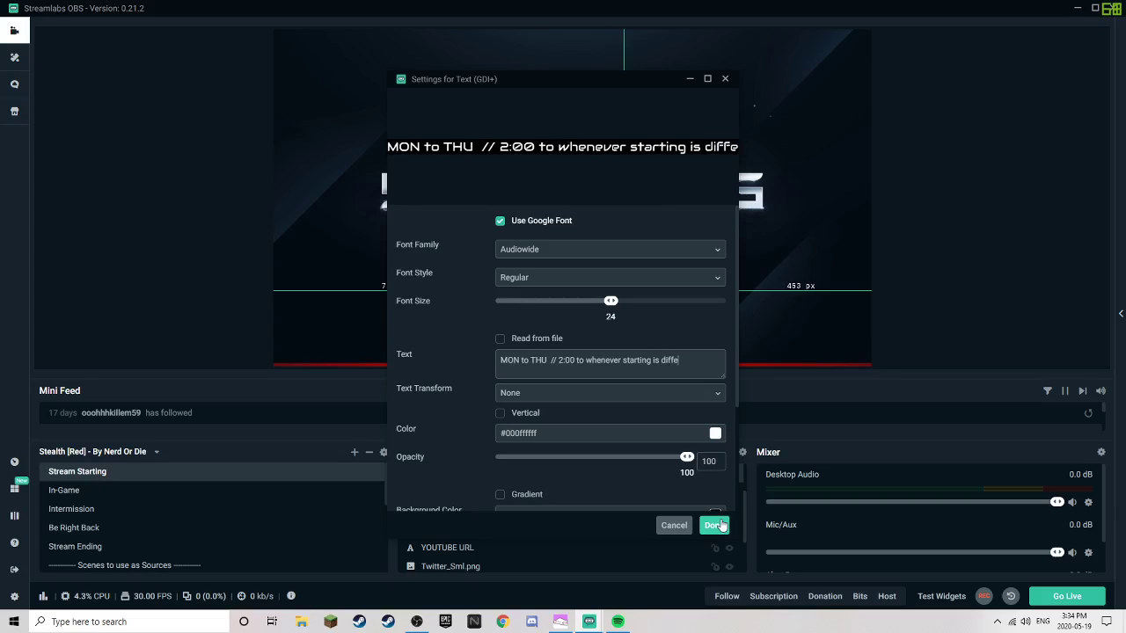
text(rnet)
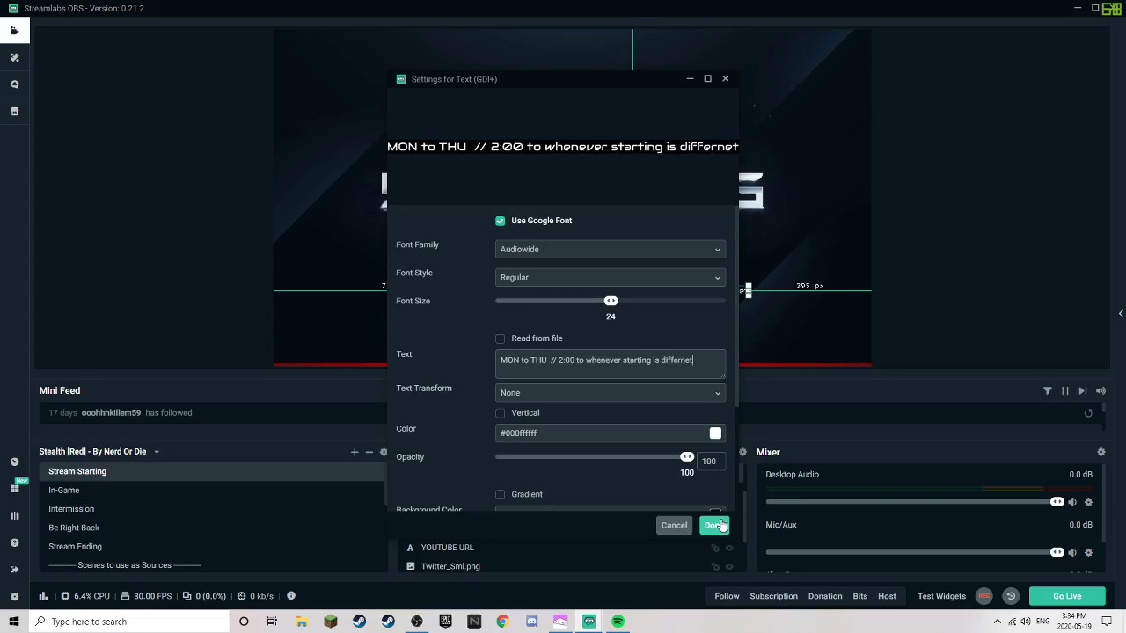
key(BackSpace)
key(BackSpace)
key(BackSpace)
text(ent sometimes)
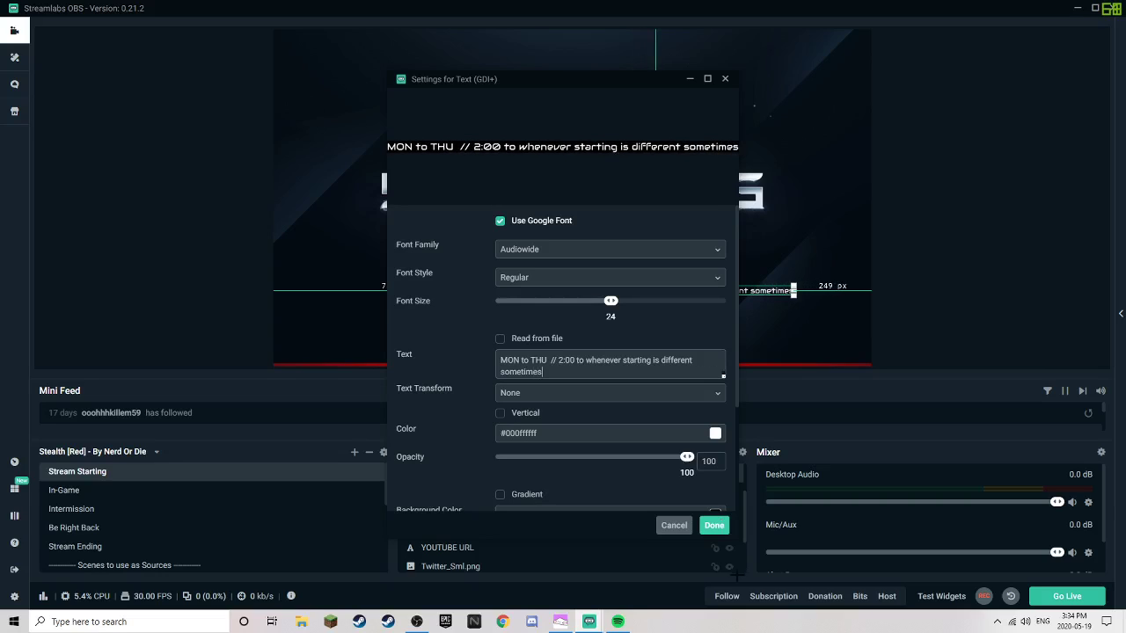
click(709, 525)
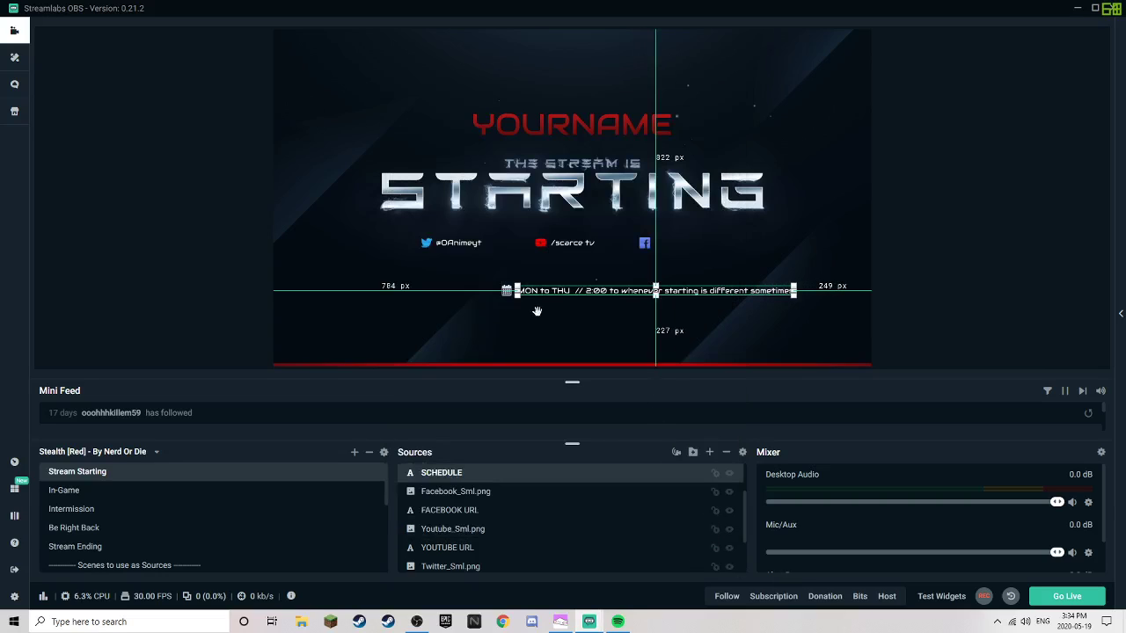
click(540, 360)
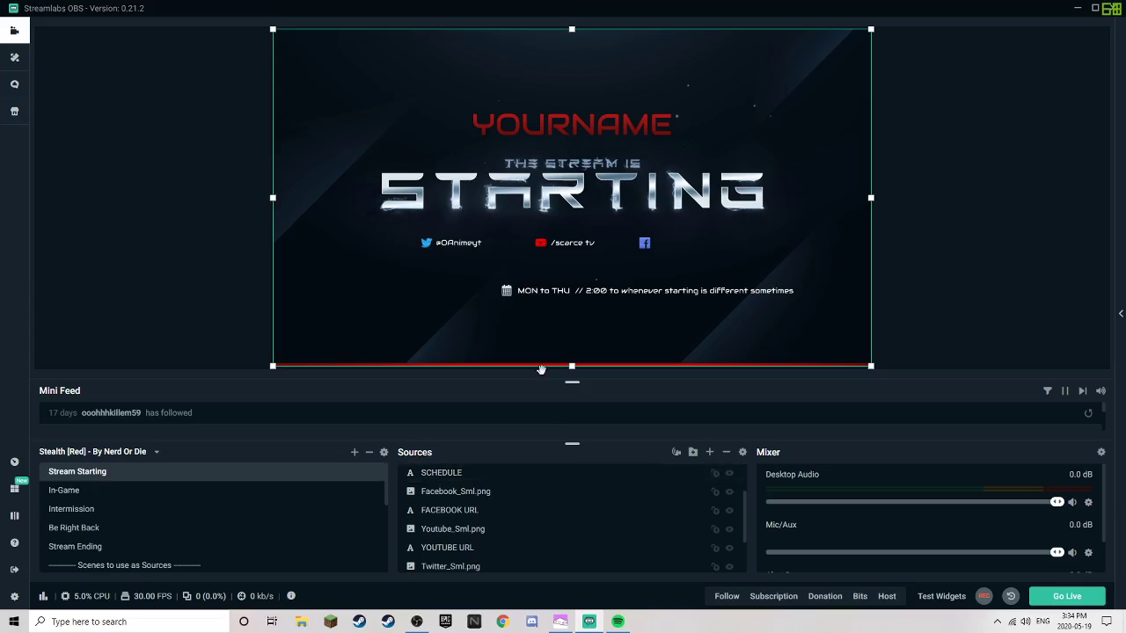
Replace YOURNAME with the channel name, centre it on the canvas, and bring OBS Studio forward.
click(536, 108)
scroll(464, 519, down, 2)
scroll(464, 493, up, 2)
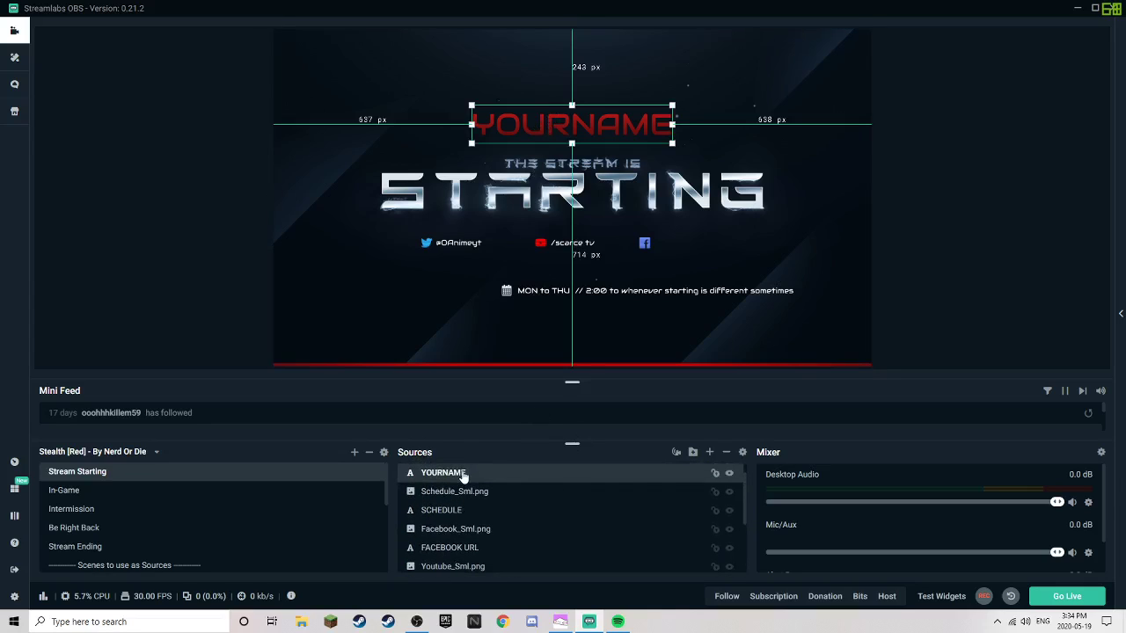
double_click(444, 475)
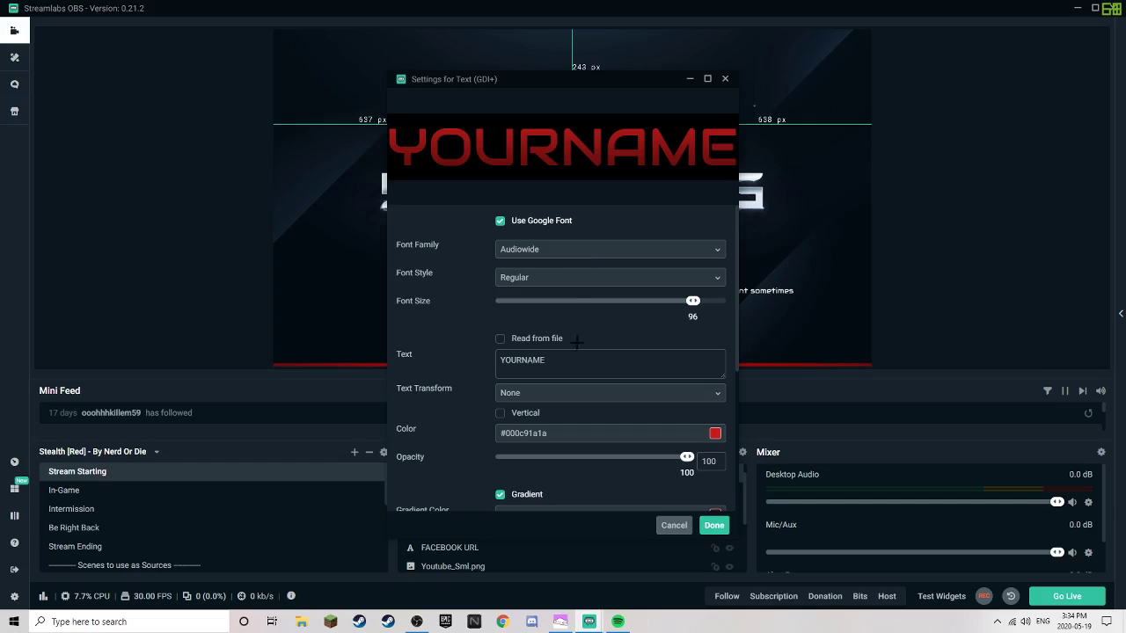
double_click(527, 361)
text(sca)
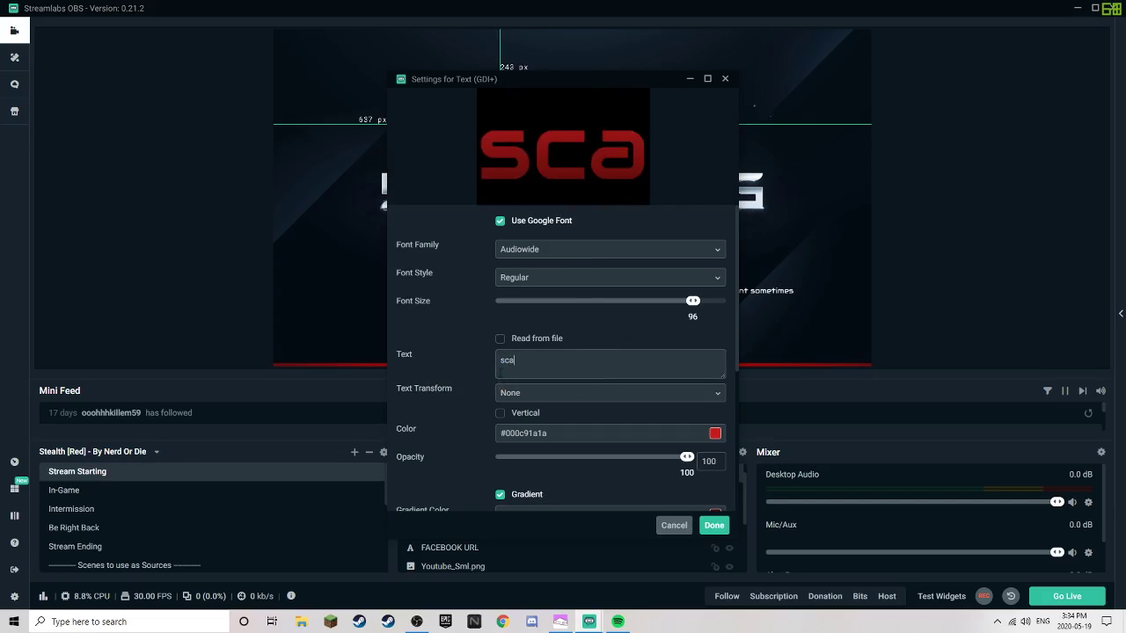
text(rce)
click(713, 525)
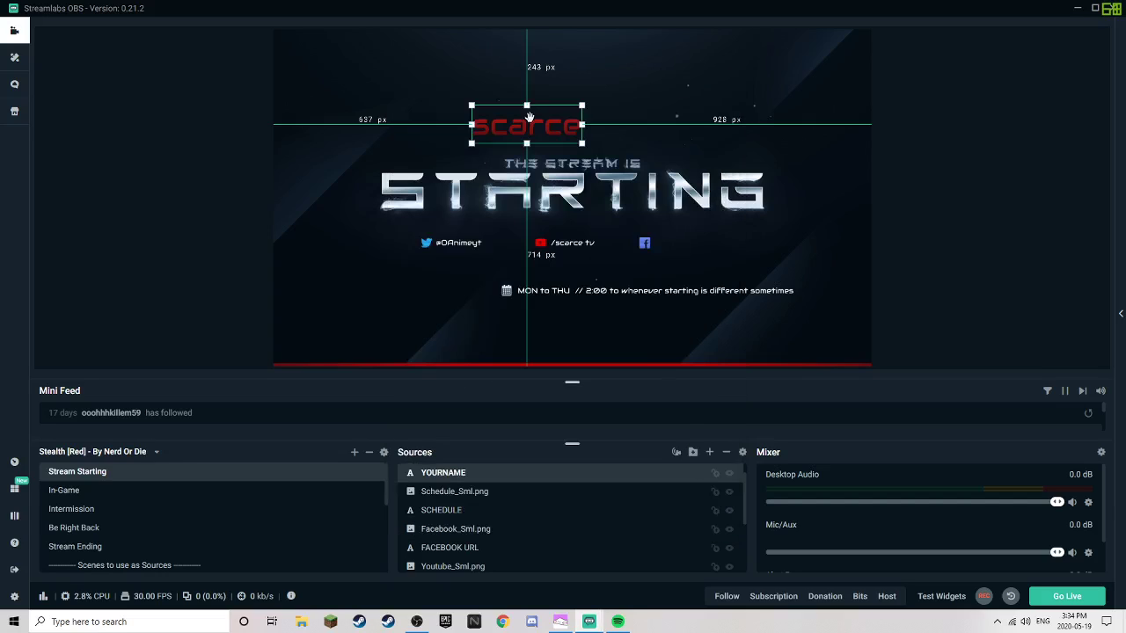
drag(528, 117, 568, 131)
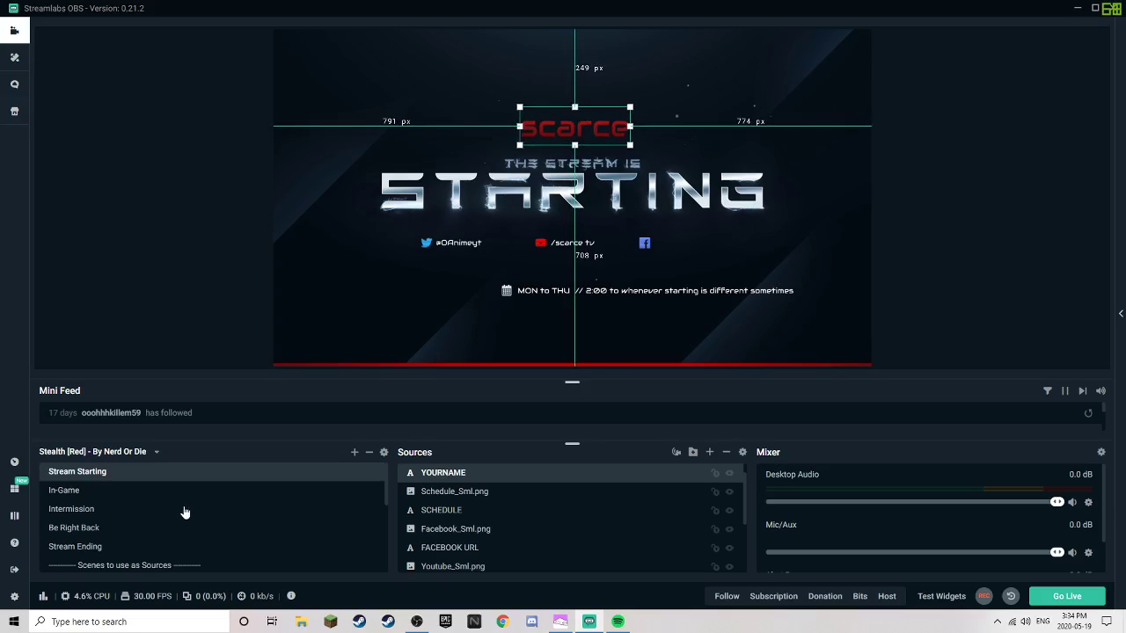
scroll(185, 513, down, 6)
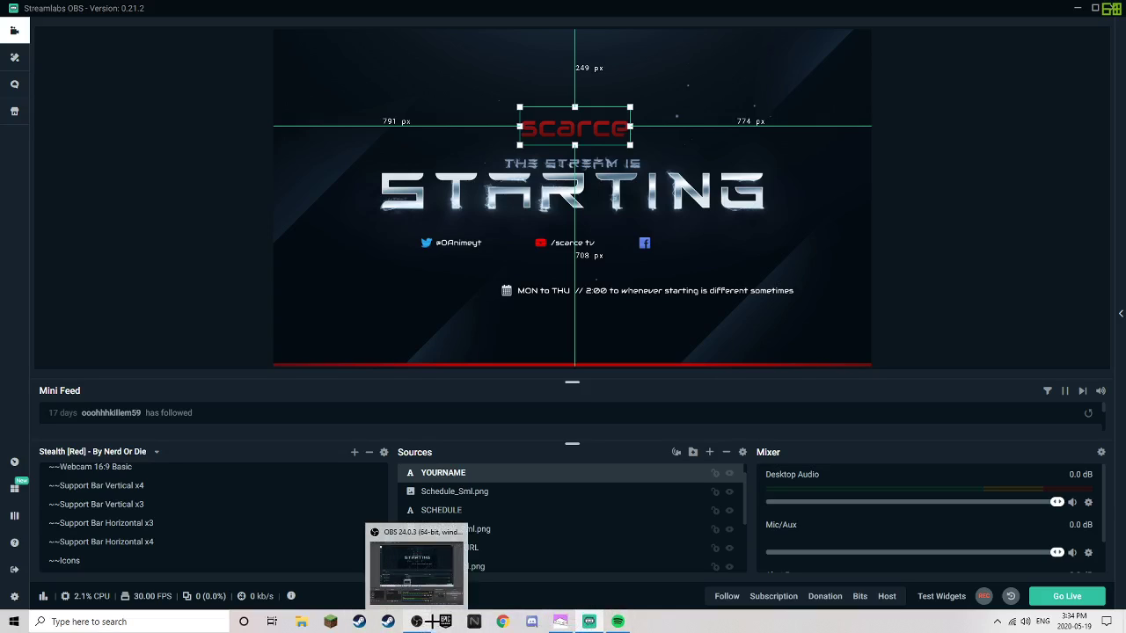
click(417, 622)
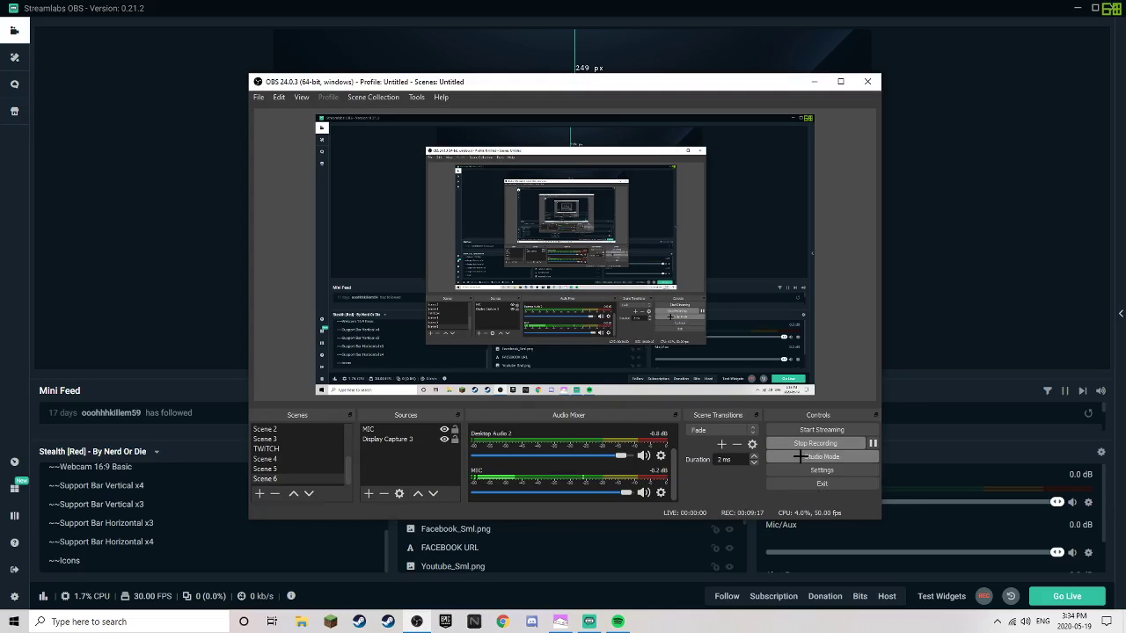